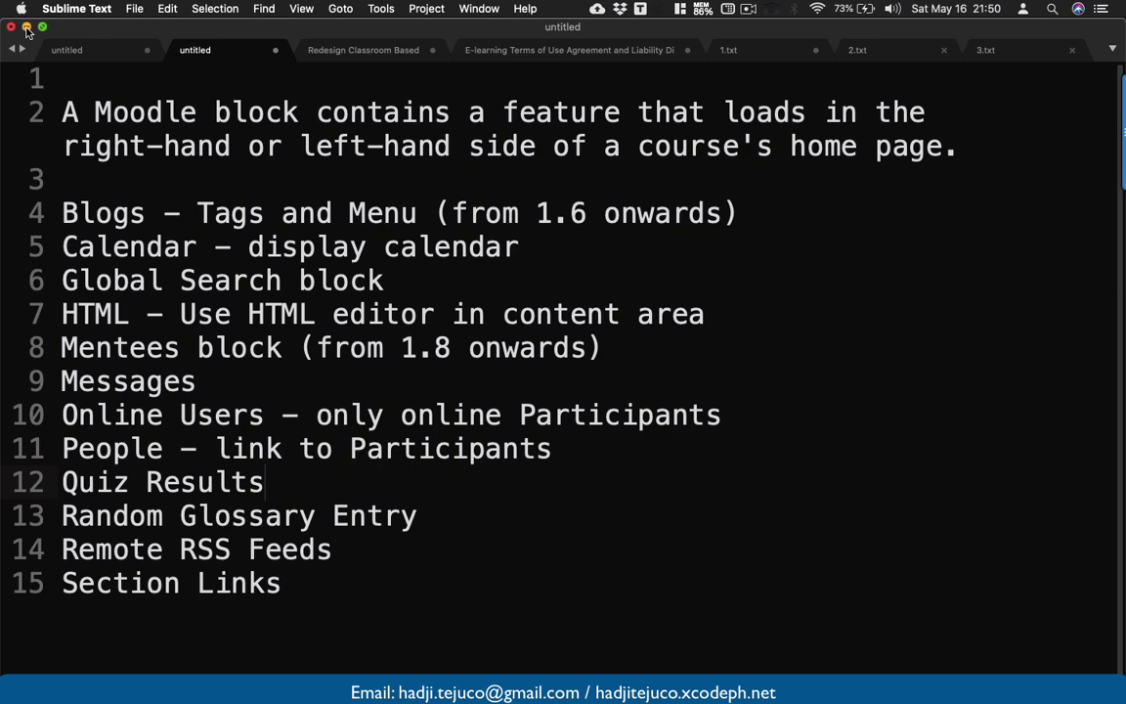
- Minimise the text notes and switch to the Moodle site's login page in Brave
{"action": "left_click", "coordinate": [26, 26]}
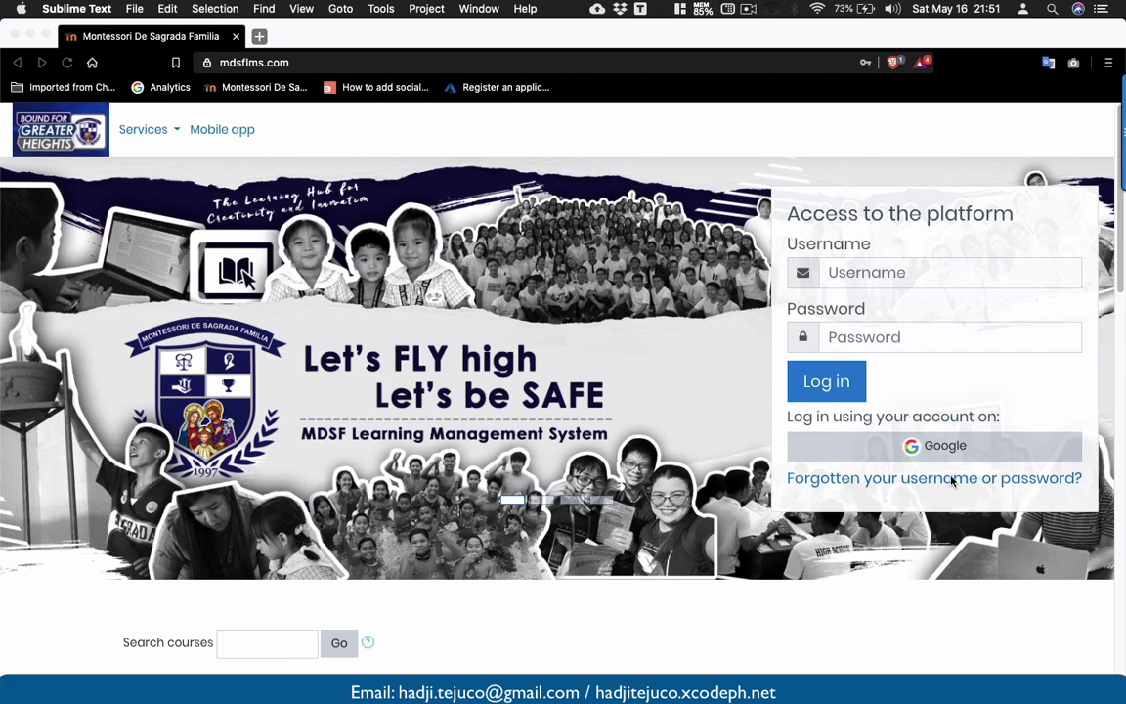
{"action": "left_click", "coordinate": [920, 353]}
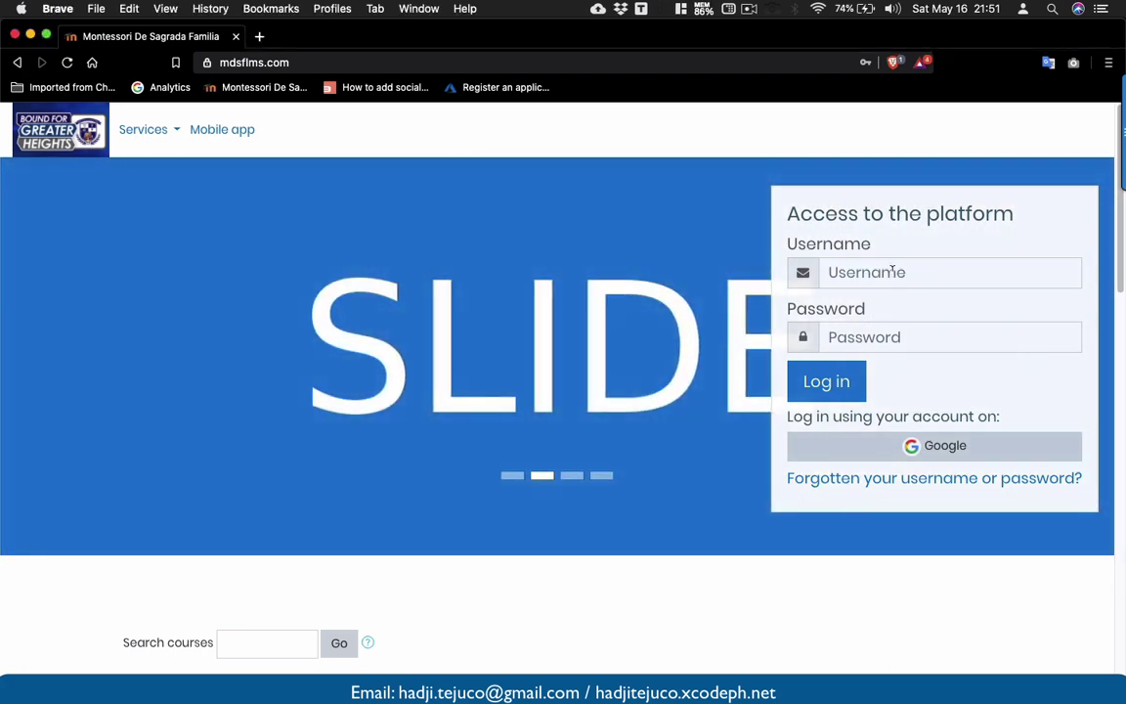
{"action": "left_click", "coordinate": [892, 273]}
{"action": "left_click", "coordinate": [781, 301]}
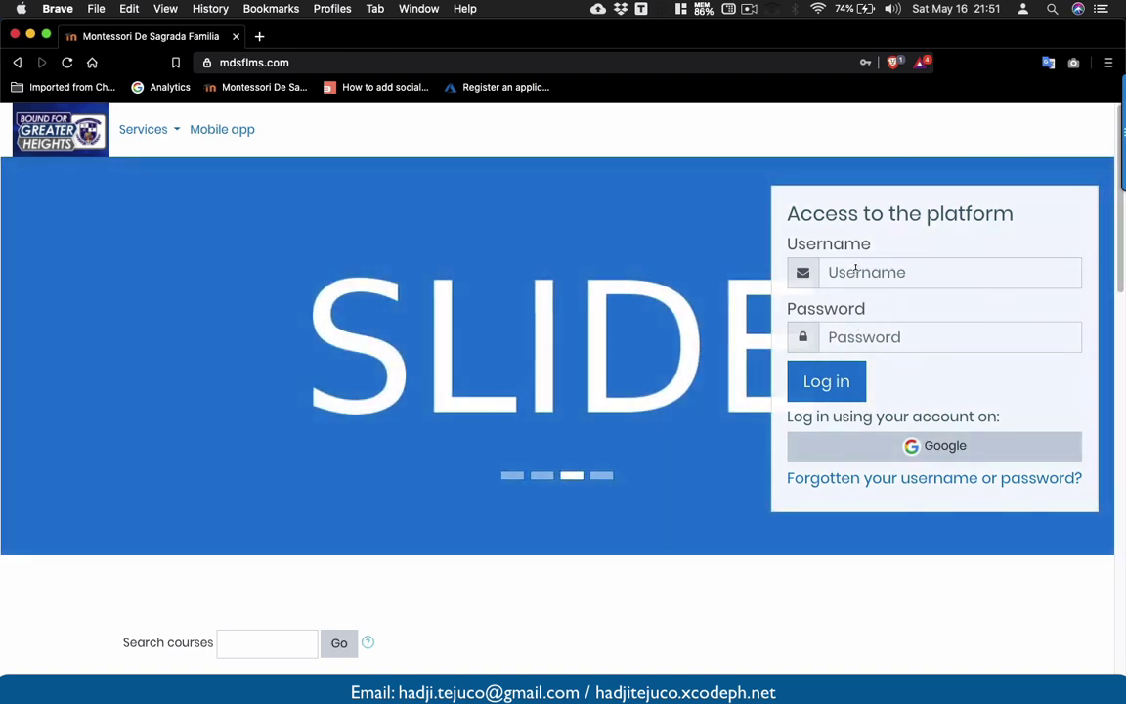
{"action": "left_click", "coordinate": [860, 273]}
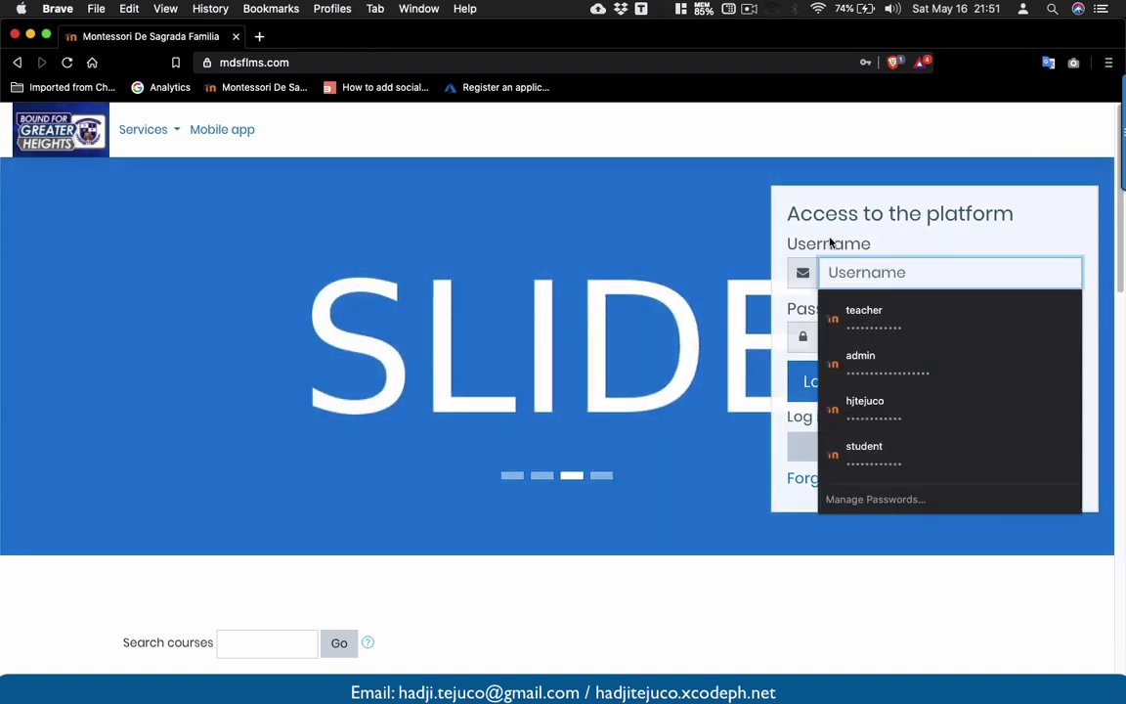
{"action": "left_click", "coordinate": [781, 307]}
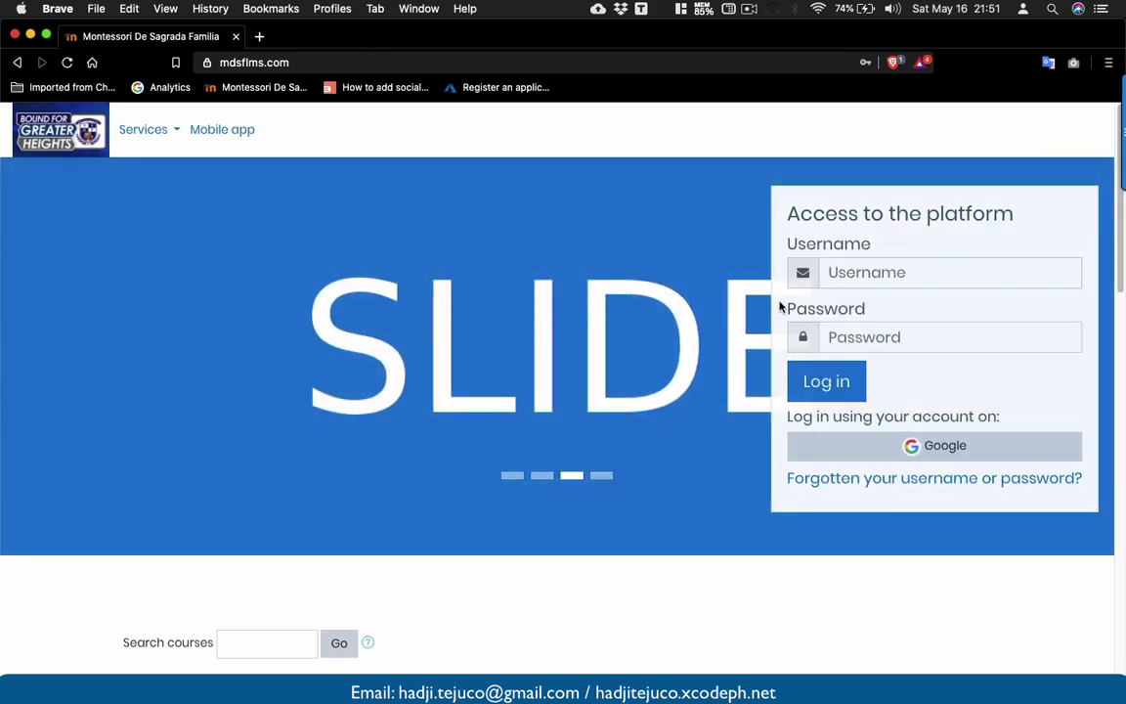
{"action": "left_click", "coordinate": [849, 274]}
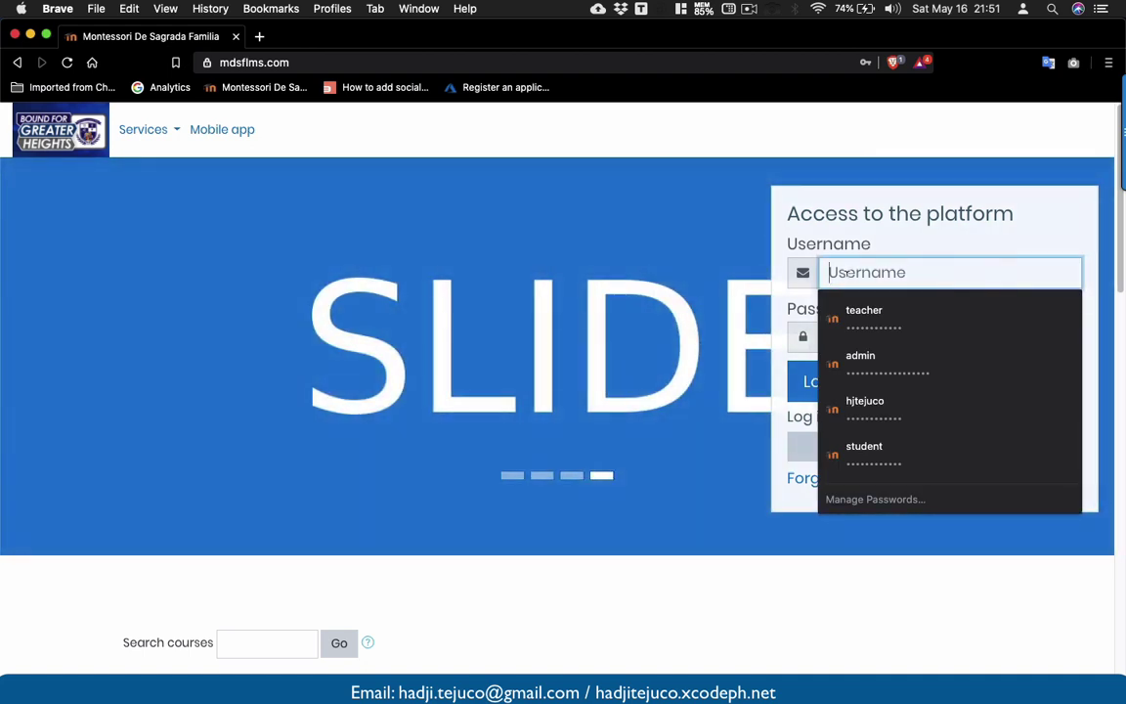
{"action": "left_click", "coordinate": [788, 308]}
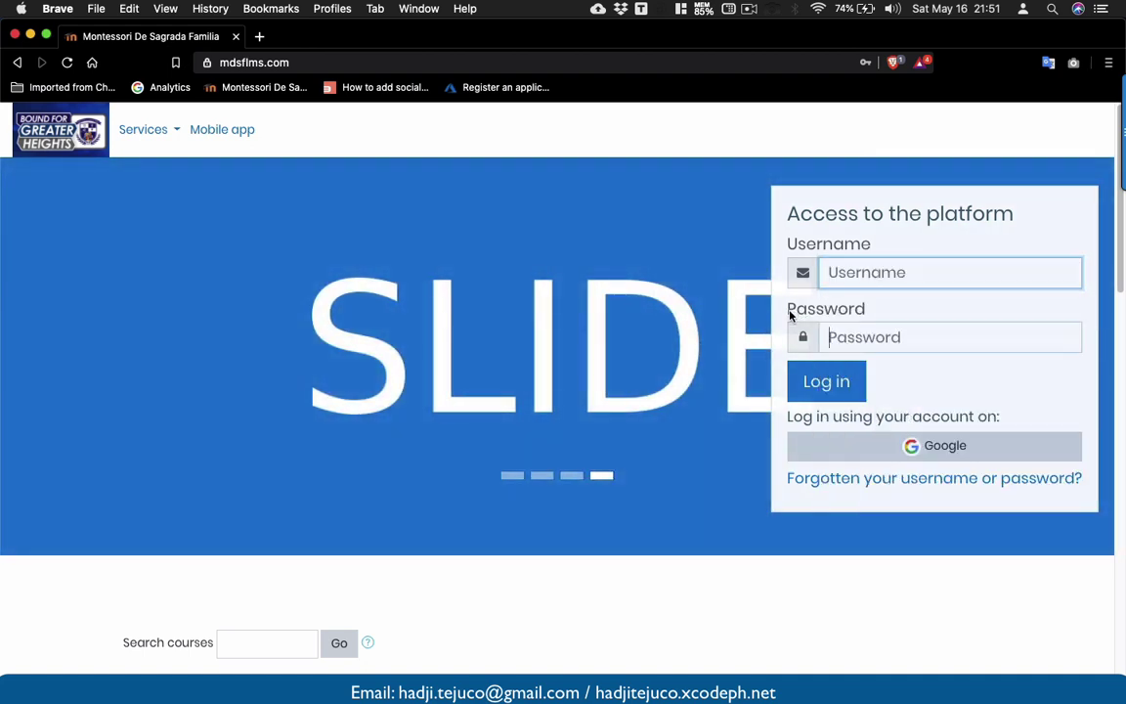
{"action": "left_click", "coordinate": [849, 274]}
{"action": "left_click", "coordinate": [788, 308]}
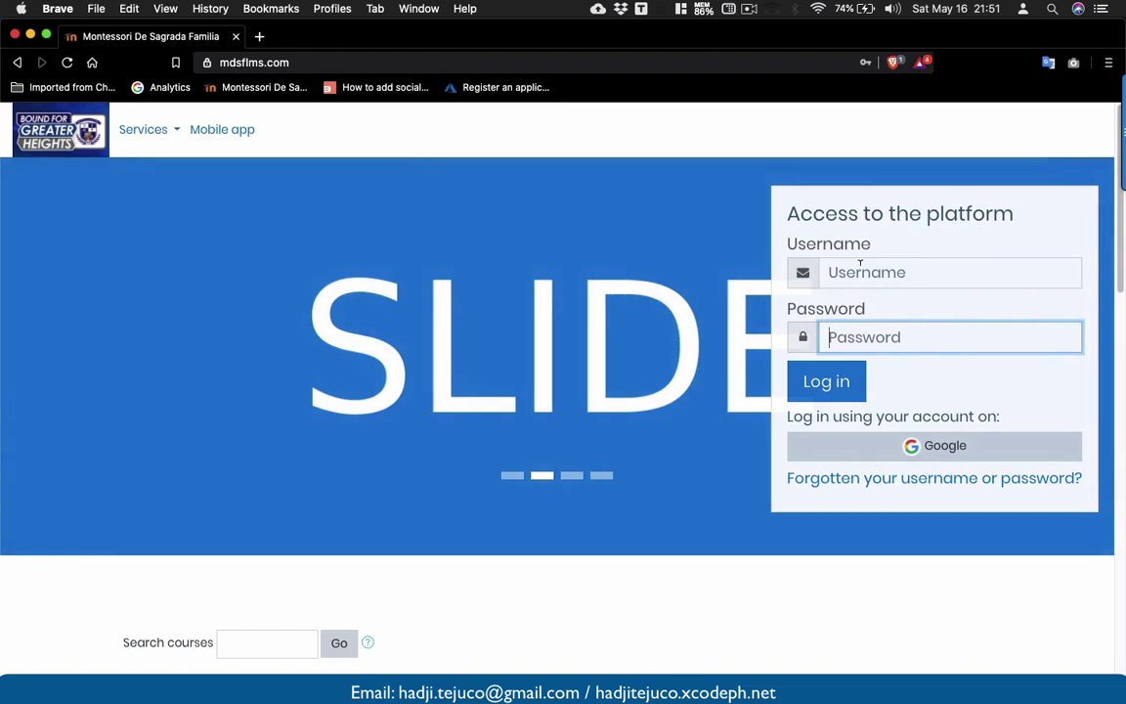
- Log in to the platform with the saved teacher username and its stored account password
{"action": "left_click", "coordinate": [859, 262]}
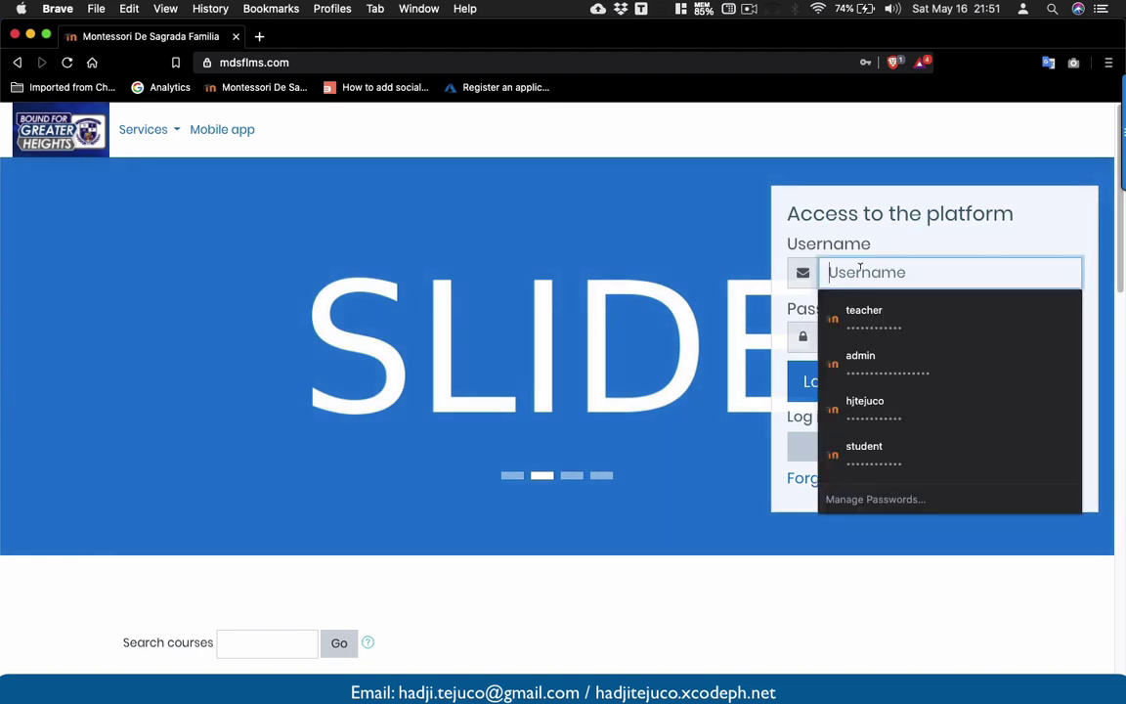
{"action": "left_click", "coordinate": [878, 309]}
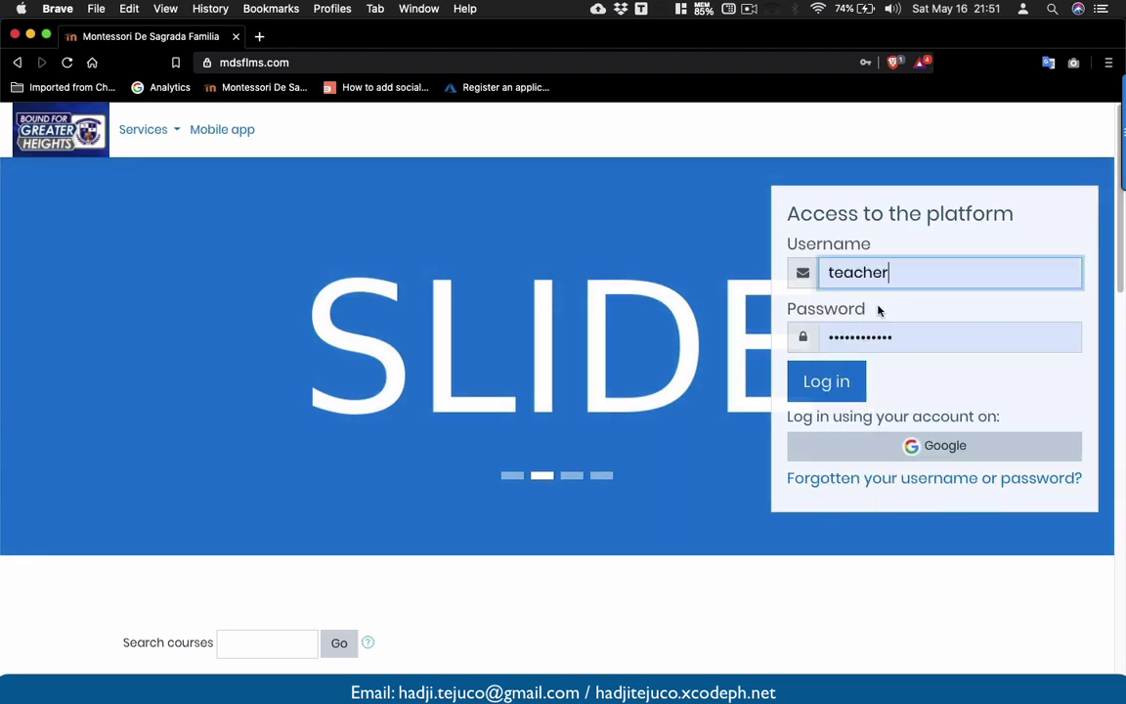
{"action": "left_click", "coordinate": [832, 380]}
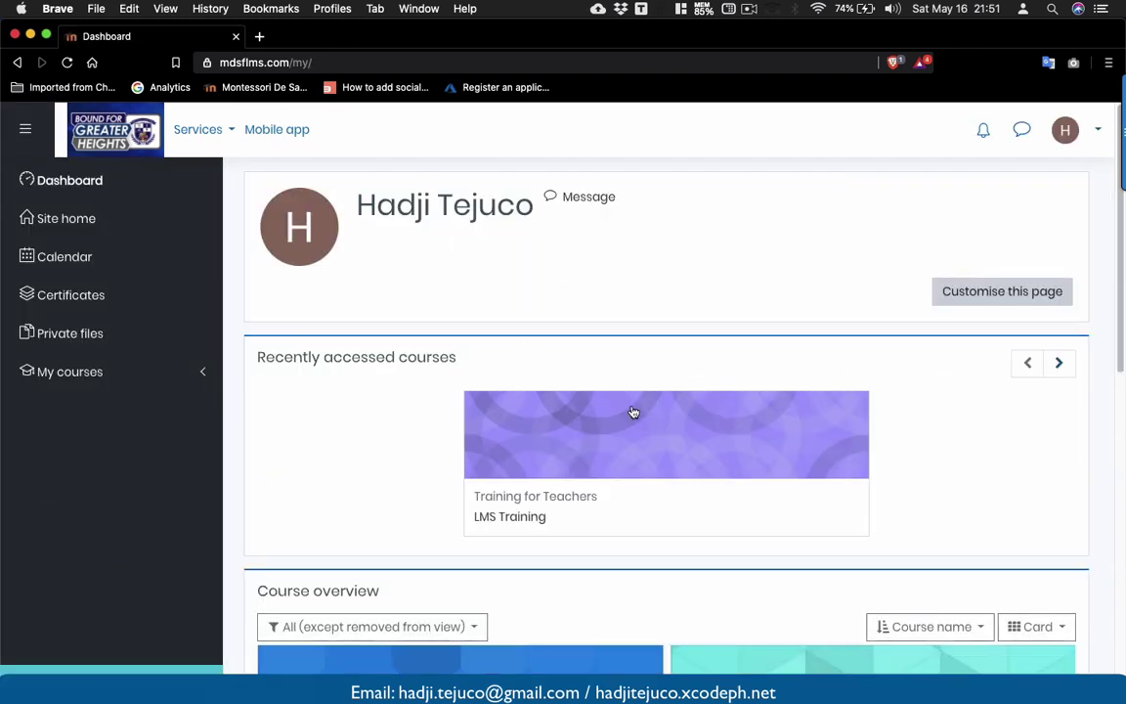
- Examine the dashboard's recently accessed courses and the course cards in the course overview
{"action": "scroll", "coordinate": [633, 411], "scroll_direction": "down", "scroll_amount": 3}
{"action": "scroll", "coordinate": [631, 409], "scroll_direction": "up", "scroll_amount": 3}
{"action": "scroll", "coordinate": [500, 458], "scroll_direction": "down", "scroll_amount": 2}
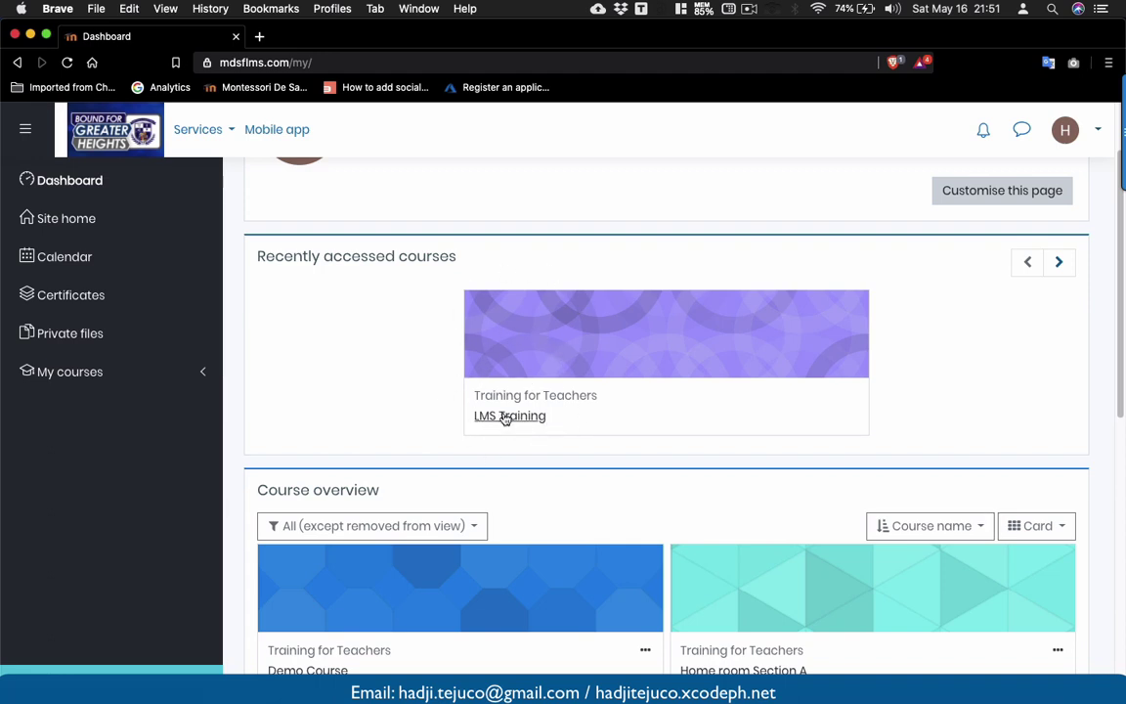
{"action": "scroll", "coordinate": [505, 423], "scroll_direction": "down", "scroll_amount": 2}
{"action": "scroll", "coordinate": [505, 424], "scroll_direction": "down", "scroll_amount": 5}
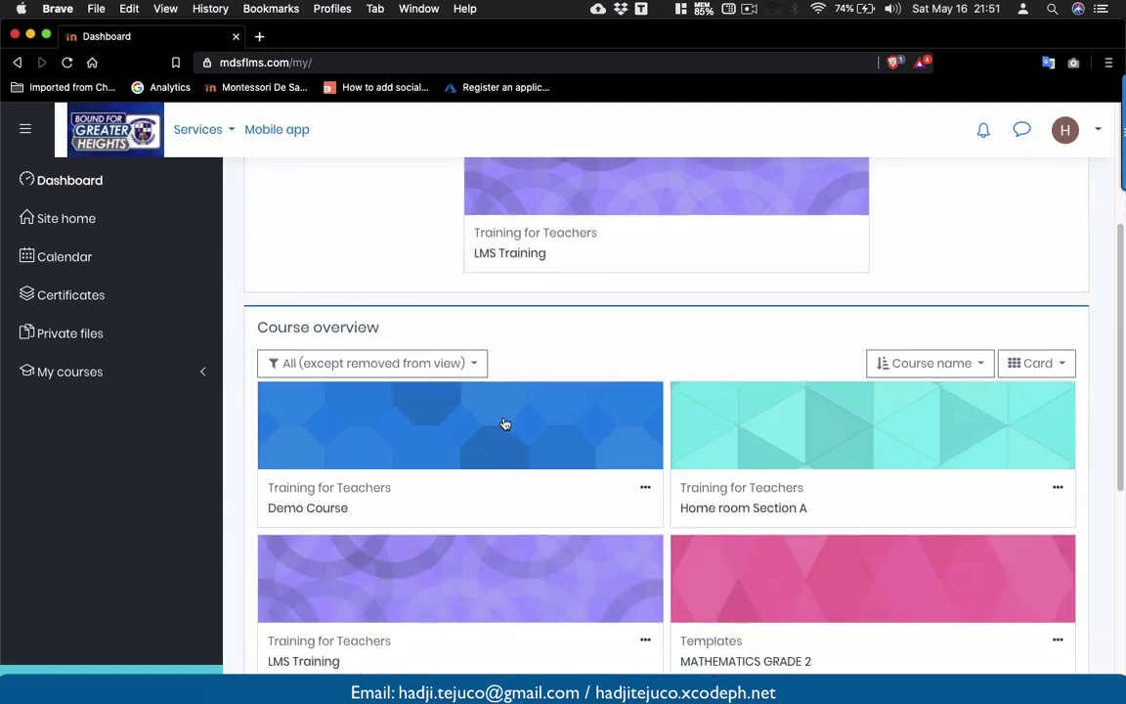
{"action": "scroll", "coordinate": [505, 423], "scroll_direction": "down", "scroll_amount": 2}
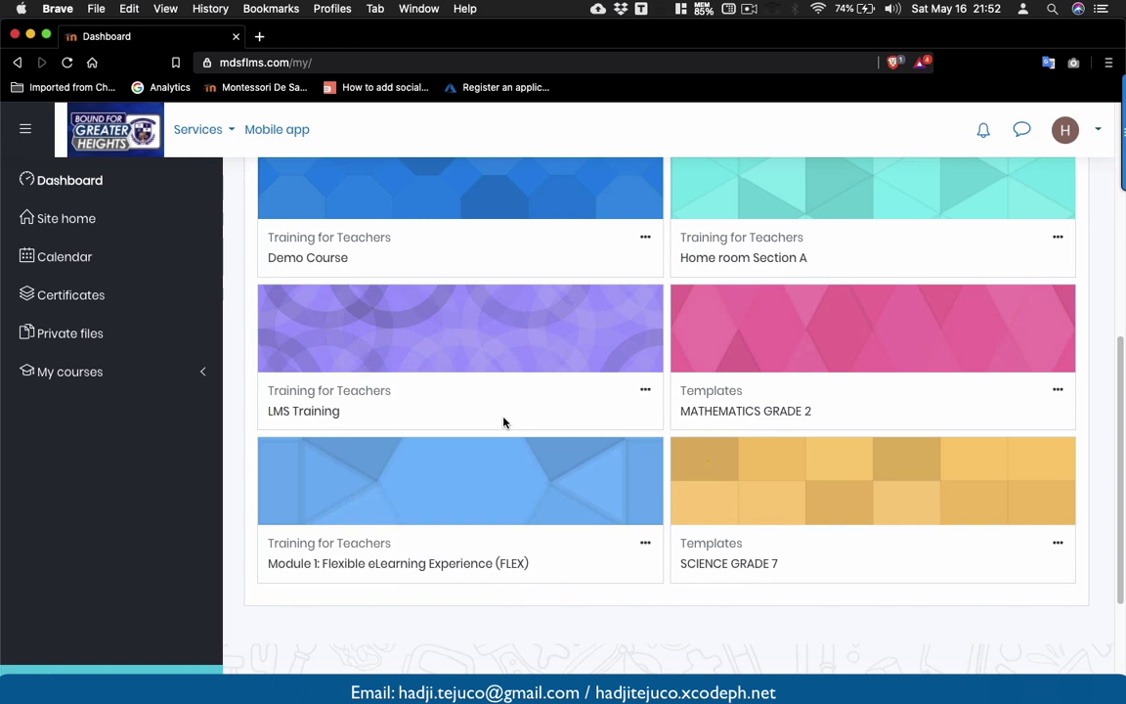
{"action": "scroll", "coordinate": [503, 422], "scroll_direction": "down", "scroll_amount": 1}
{"action": "scroll", "coordinate": [503, 422], "scroll_direction": "down", "scroll_amount": 2}
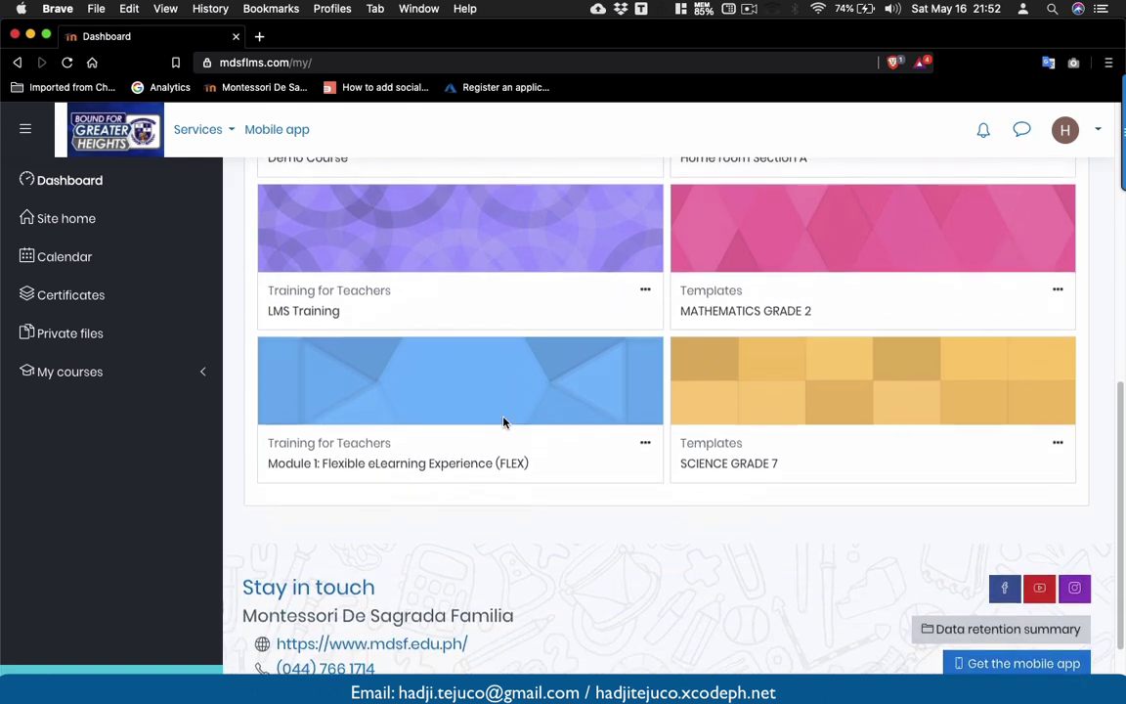
{"action": "scroll", "coordinate": [505, 427], "scroll_direction": "up", "scroll_amount": 2}
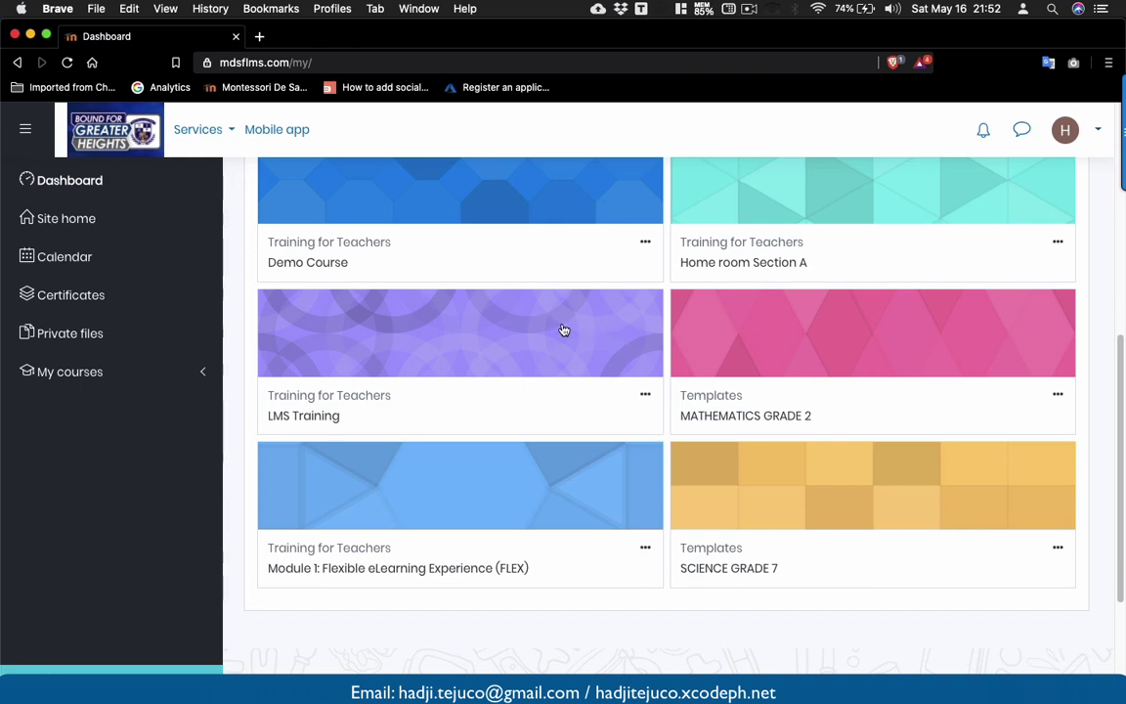
{"action": "scroll", "coordinate": [564, 330], "scroll_direction": "up", "scroll_amount": 2}
{"action": "scroll", "coordinate": [564, 331], "scroll_direction": "up", "scroll_amount": 5}
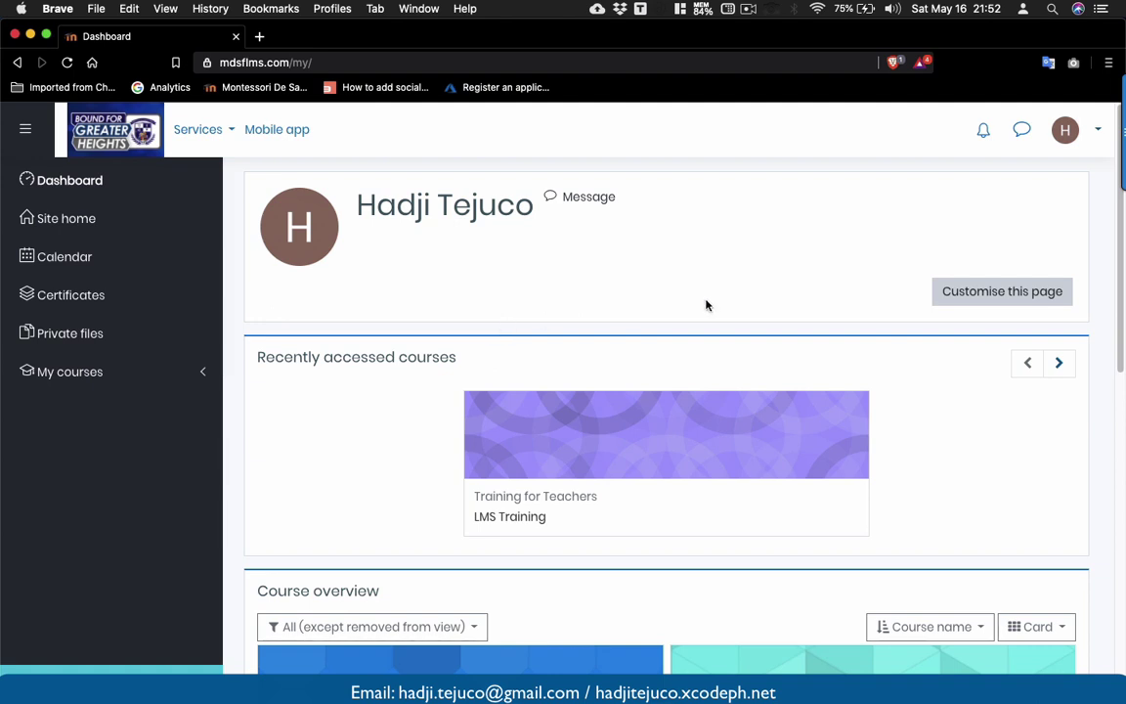
- Examine the list of blocks that can be added while customising the dashboard, and leave customising mode without adding any
{"action": "left_click", "coordinate": [988, 299]}
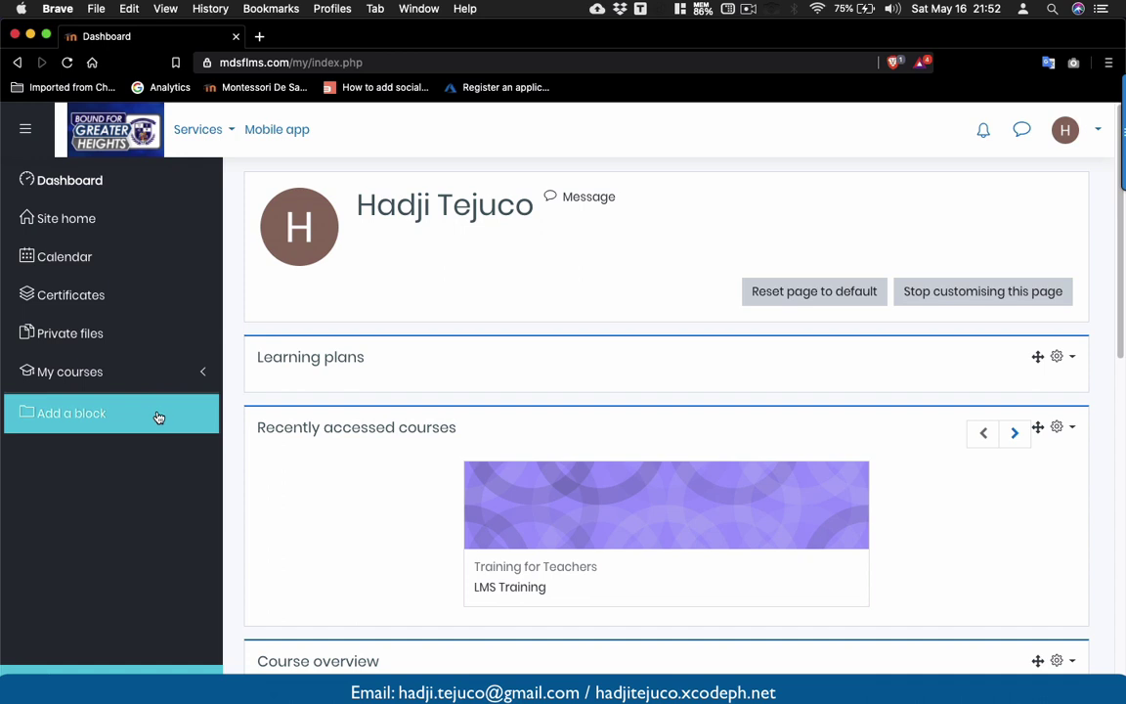
{"action": "left_click", "coordinate": [84, 424]}
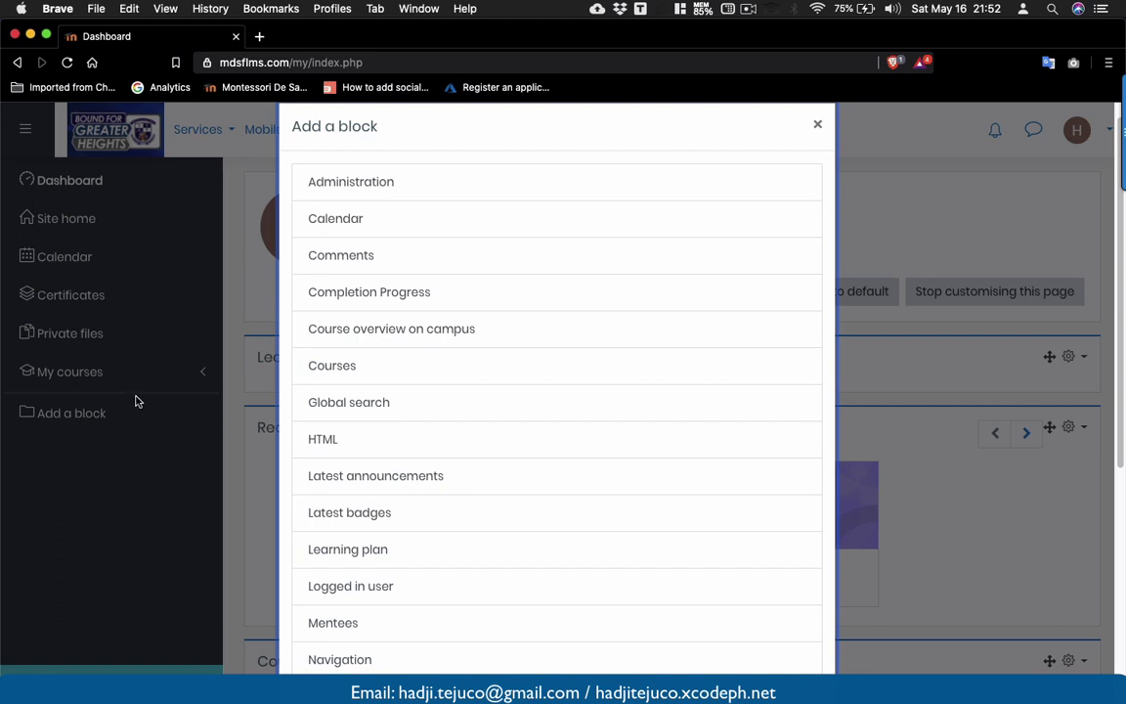
{"action": "scroll", "coordinate": [400, 462], "scroll_direction": "down", "scroll_amount": 5}
{"action": "scroll", "coordinate": [401, 462], "scroll_direction": "down", "scroll_amount": 2}
{"action": "scroll", "coordinate": [400, 463], "scroll_direction": "up", "scroll_amount": 7}
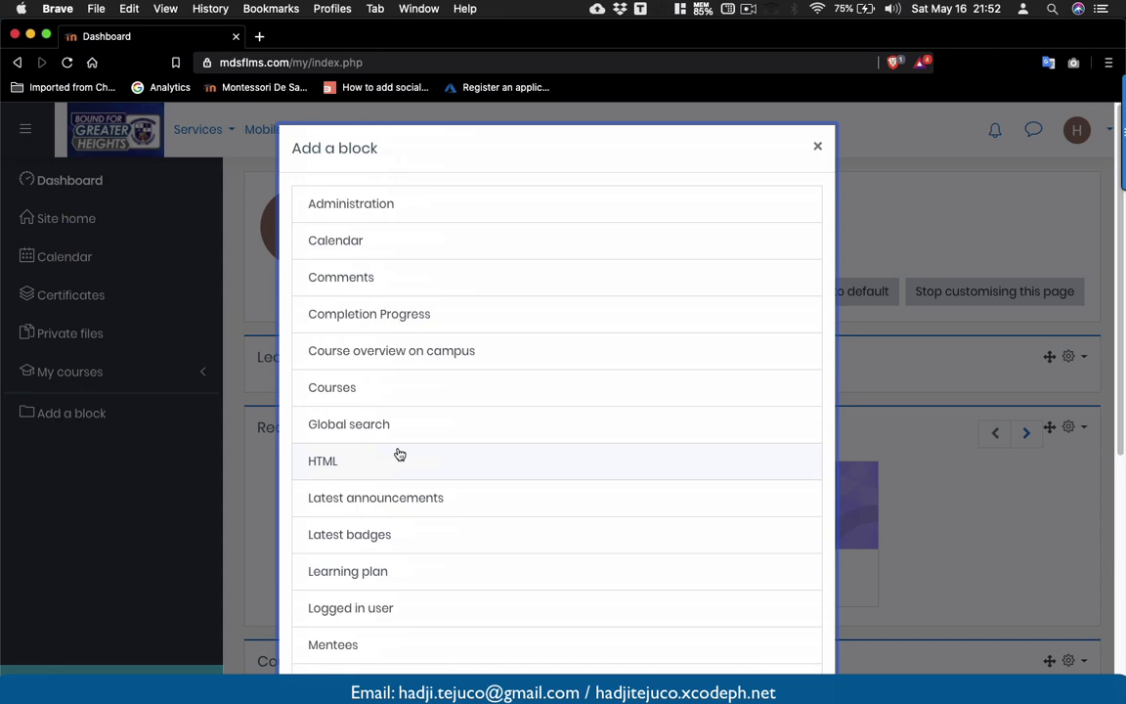
{"action": "scroll", "coordinate": [392, 515], "scroll_direction": "down", "scroll_amount": 3}
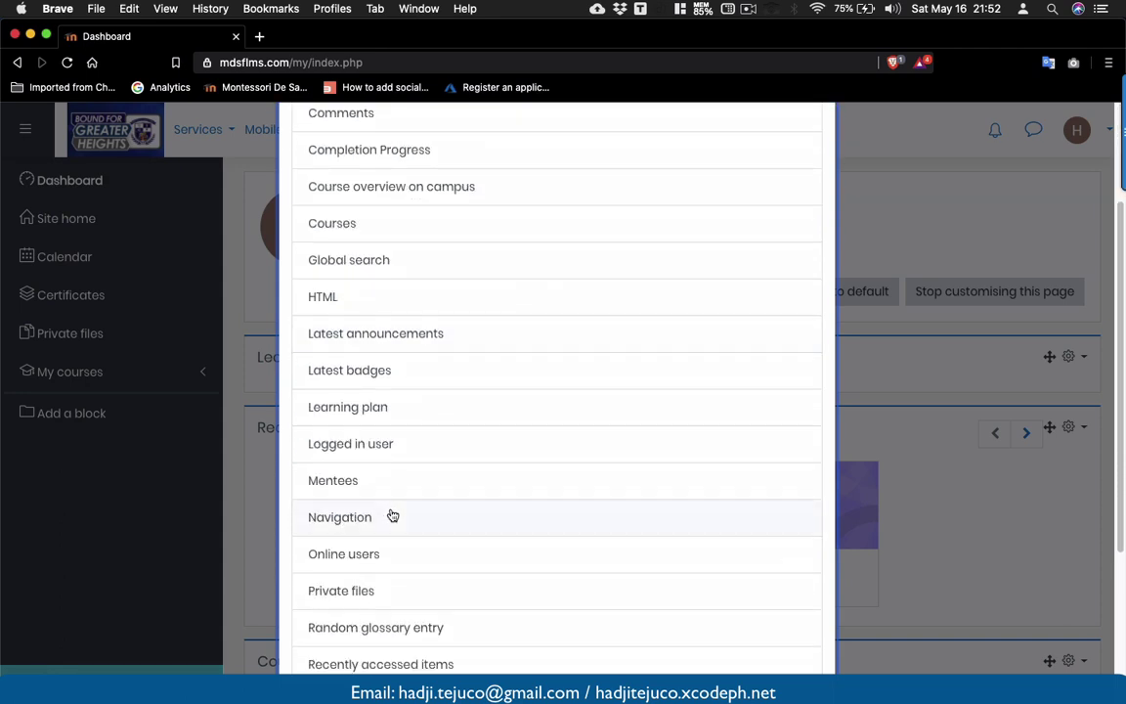
{"action": "scroll", "coordinate": [367, 493], "scroll_direction": "down", "scroll_amount": 1}
{"action": "scroll", "coordinate": [366, 491], "scroll_direction": "down", "scroll_amount": 1}
{"action": "scroll", "coordinate": [364, 404], "scroll_direction": "down", "scroll_amount": 3}
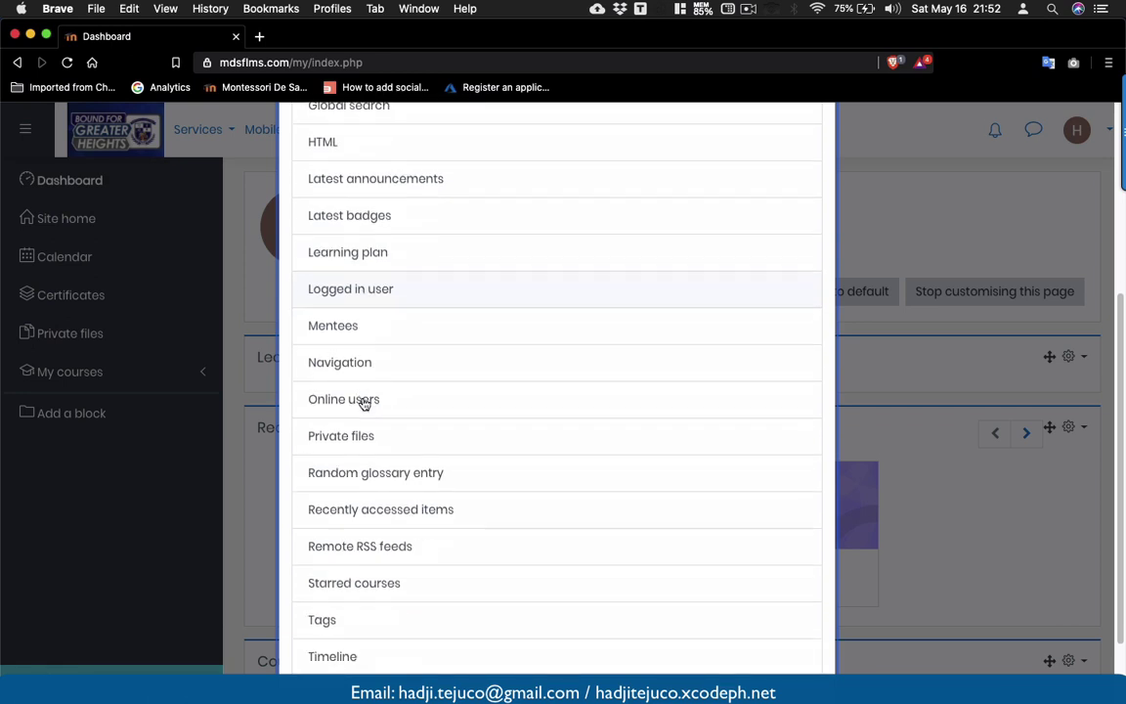
{"action": "scroll", "coordinate": [363, 404], "scroll_direction": "down", "scroll_amount": 1}
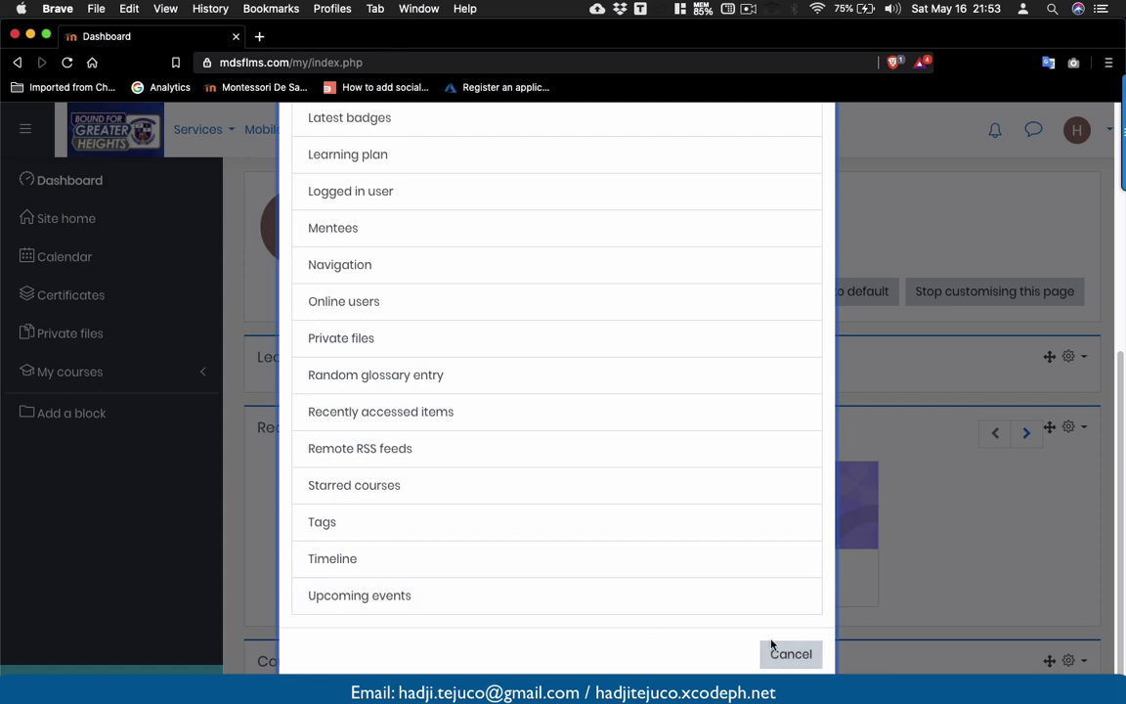
{"action": "left_click", "coordinate": [801, 654]}
{"action": "left_click", "coordinate": [954, 299]}
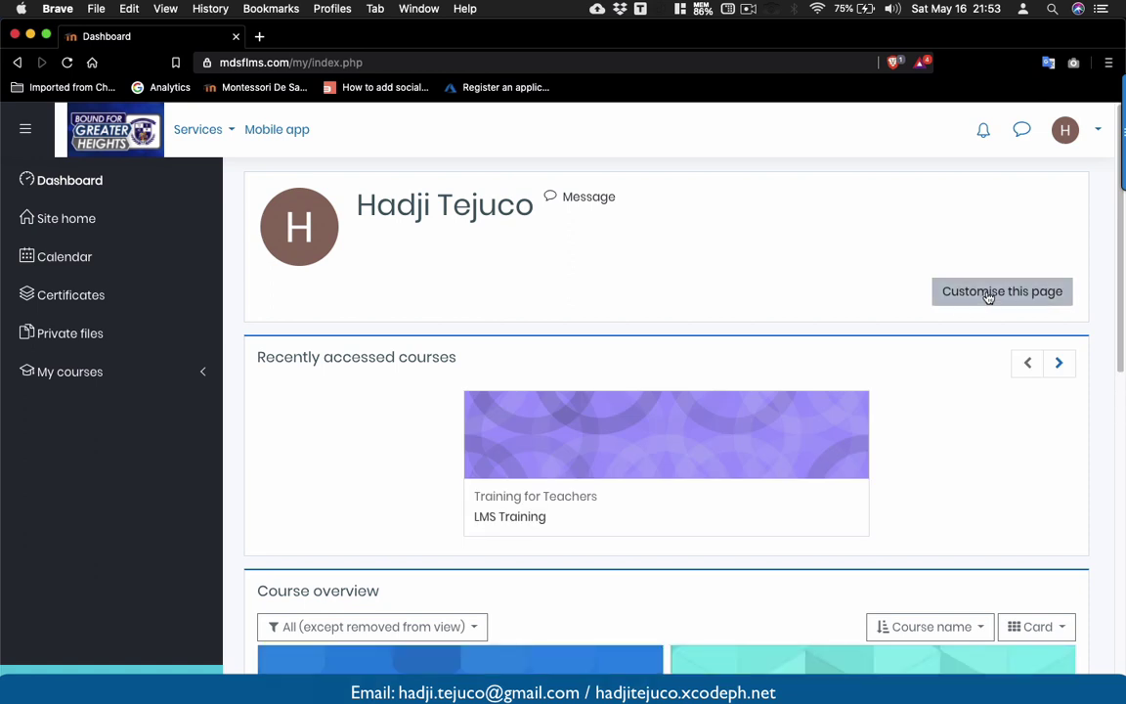
- Turn on dashboard customising and add the Upcoming events block
{"action": "left_click", "coordinate": [988, 298]}
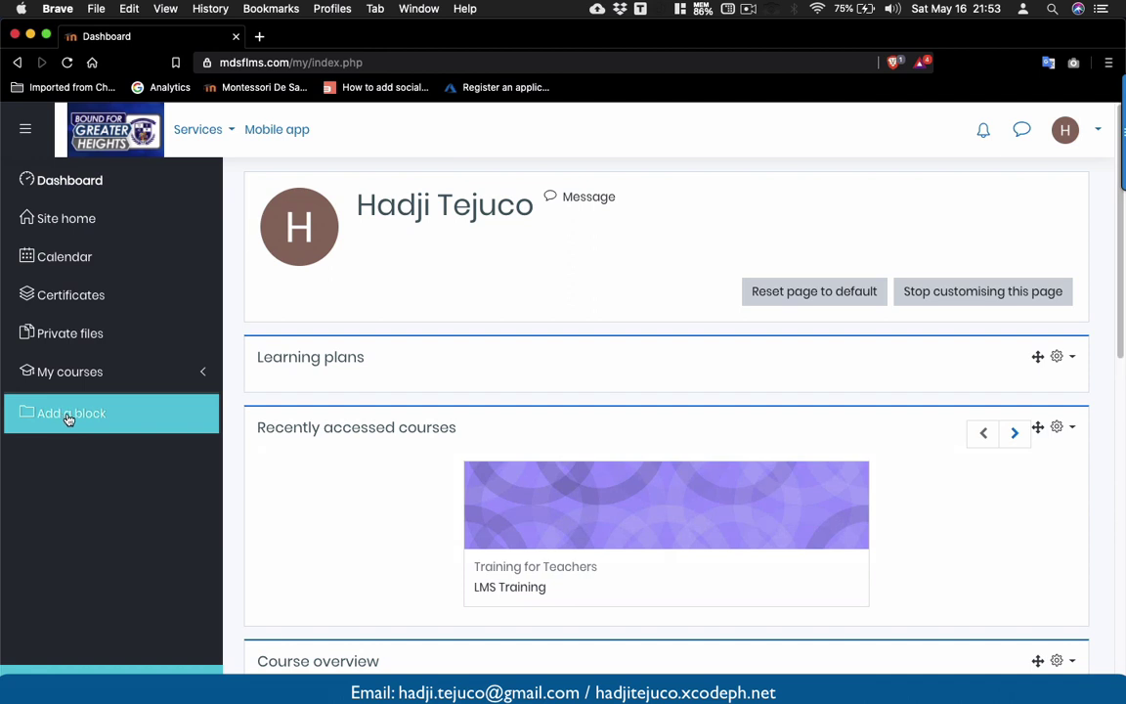
{"action": "left_click", "coordinate": [71, 416]}
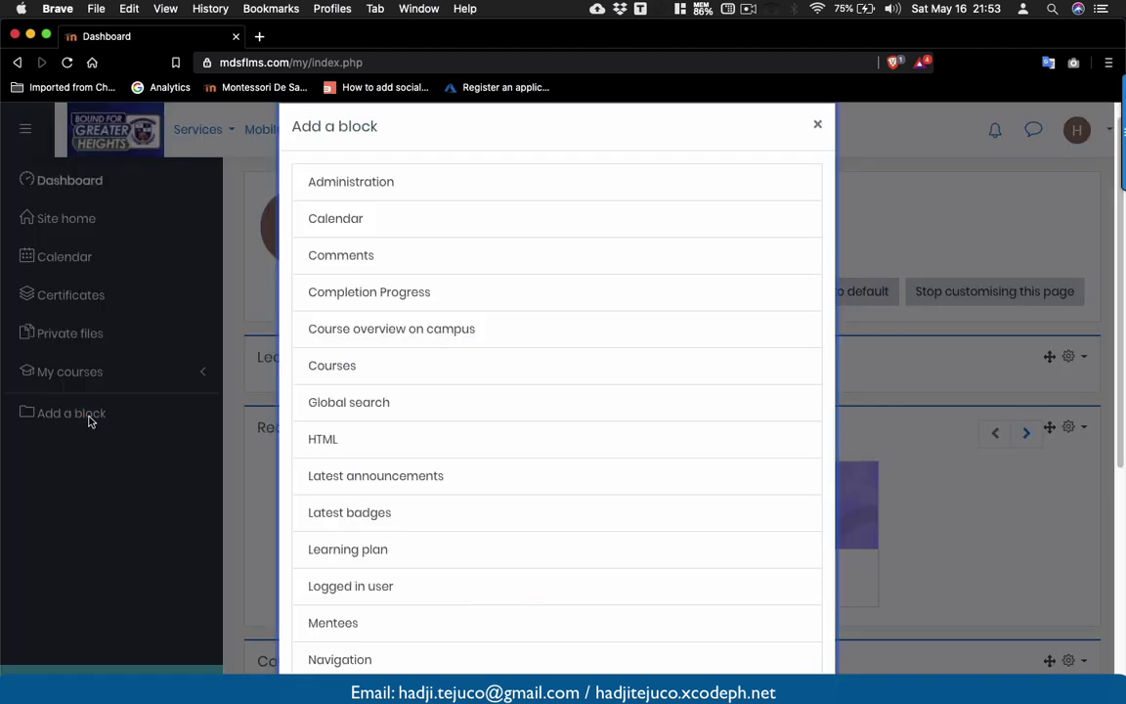
{"action": "scroll", "coordinate": [391, 518], "scroll_direction": "down", "scroll_amount": 1}
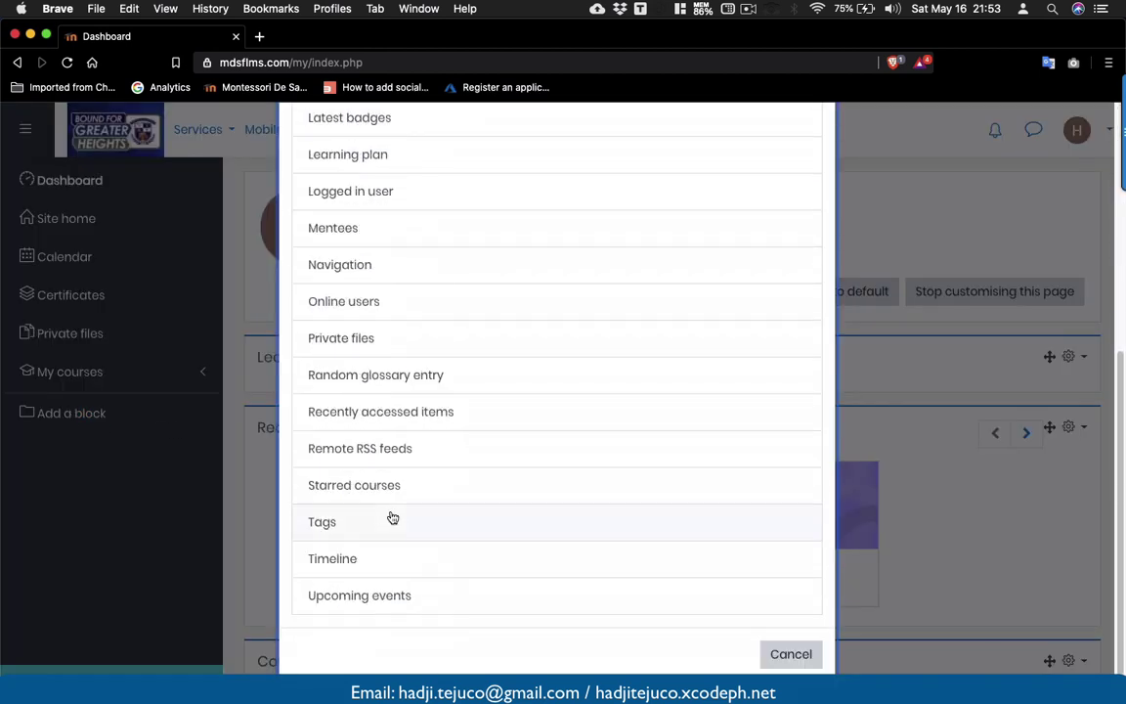
{"action": "left_click", "coordinate": [360, 605]}
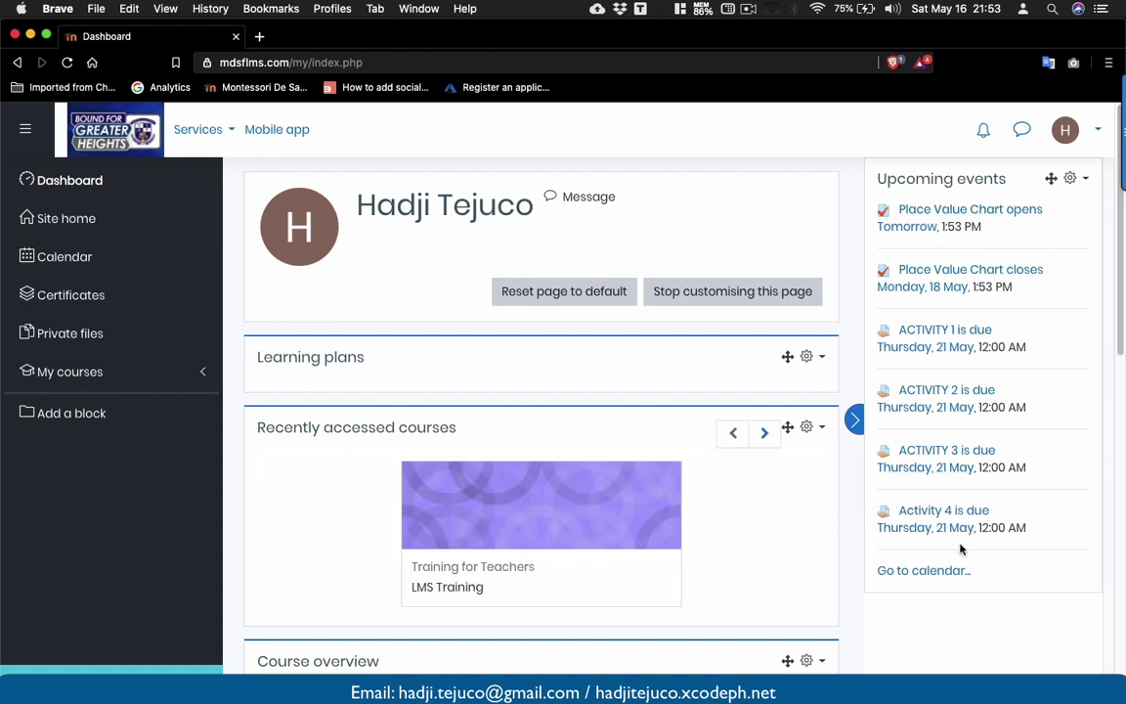
- Collapse the drawer holding the Upcoming events block and expand it again
{"action": "left_click", "coordinate": [855, 422]}
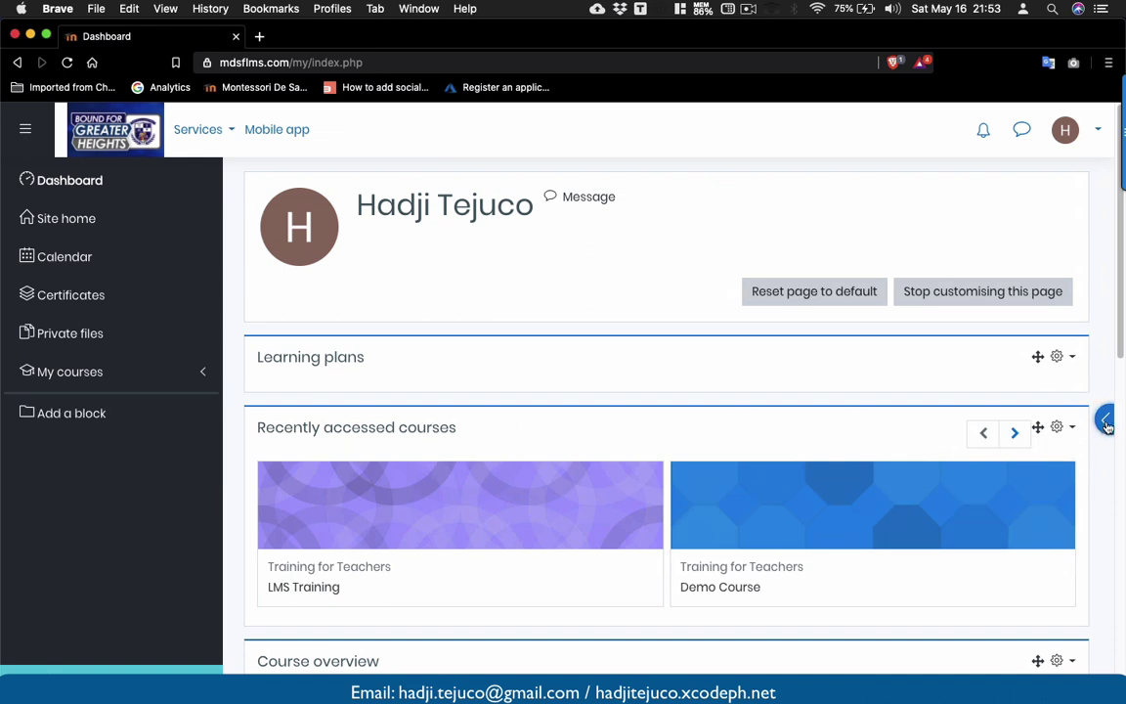
{"action": "left_click", "coordinate": [1105, 422]}
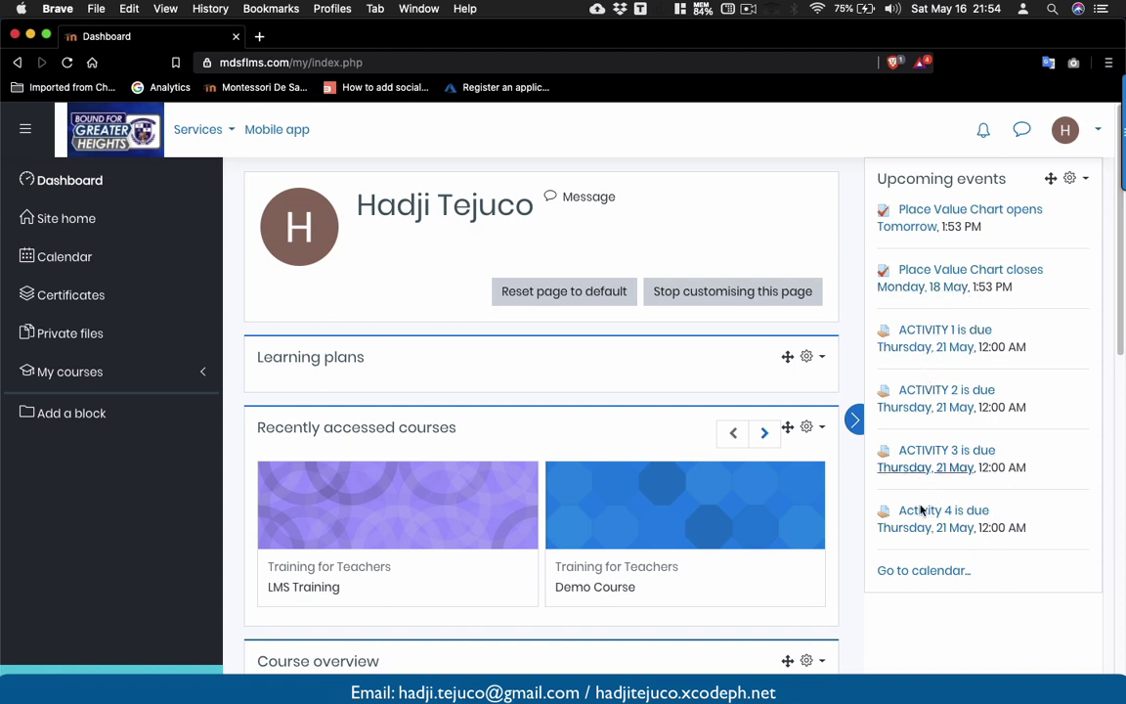
- Review the full calendar of upcoming events from the Upcoming events block and return to the dashboard
{"action": "left_click", "coordinate": [917, 578]}
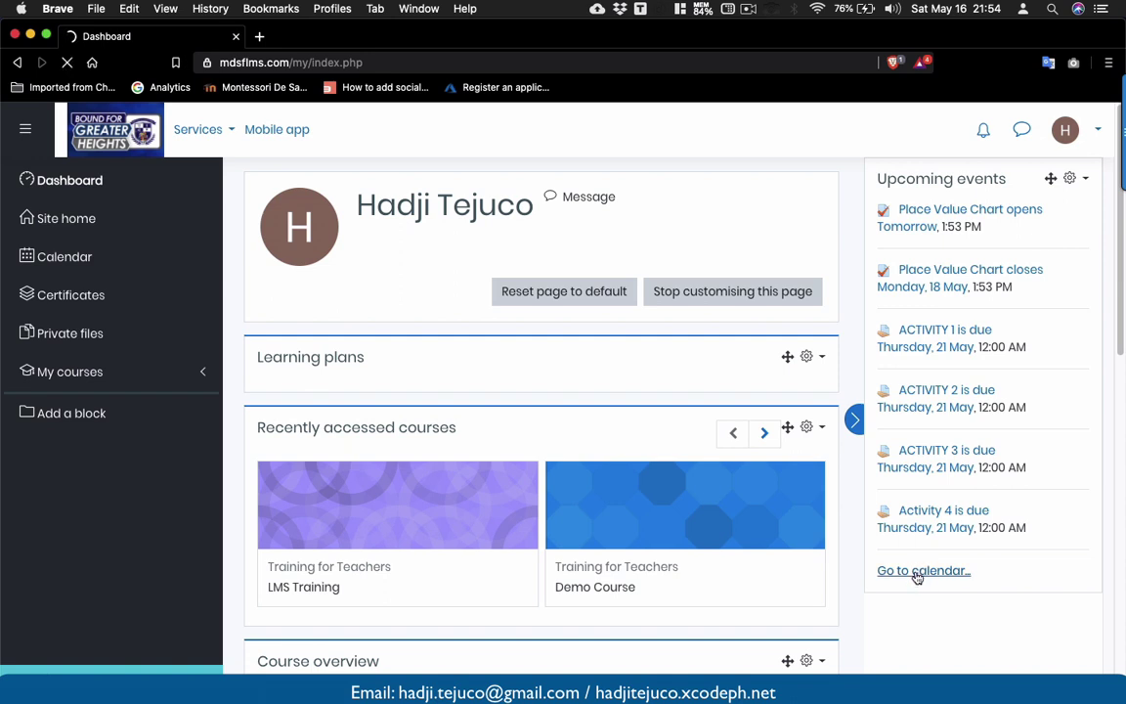
{"action": "scroll", "coordinate": [623, 494], "scroll_direction": "down", "scroll_amount": 10}
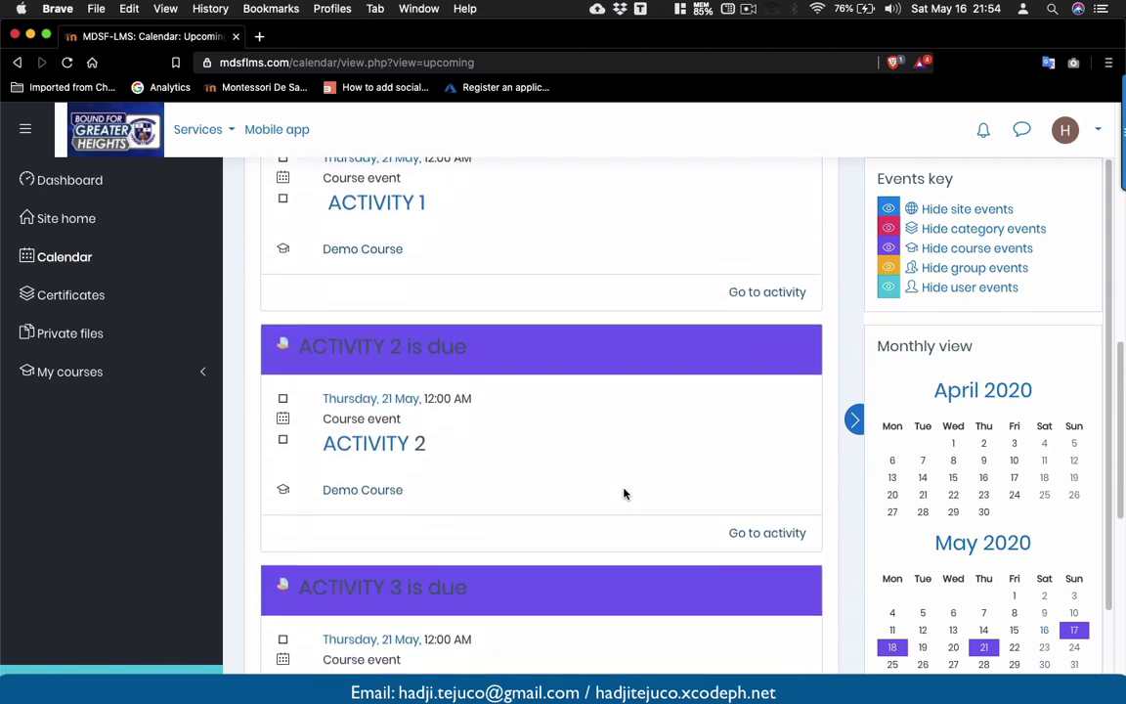
{"action": "scroll", "coordinate": [624, 494], "scroll_direction": "down", "scroll_amount": 3}
{"action": "scroll", "coordinate": [623, 493], "scroll_direction": "up", "scroll_amount": 5}
{"action": "scroll", "coordinate": [624, 493], "scroll_direction": "up", "scroll_amount": 8}
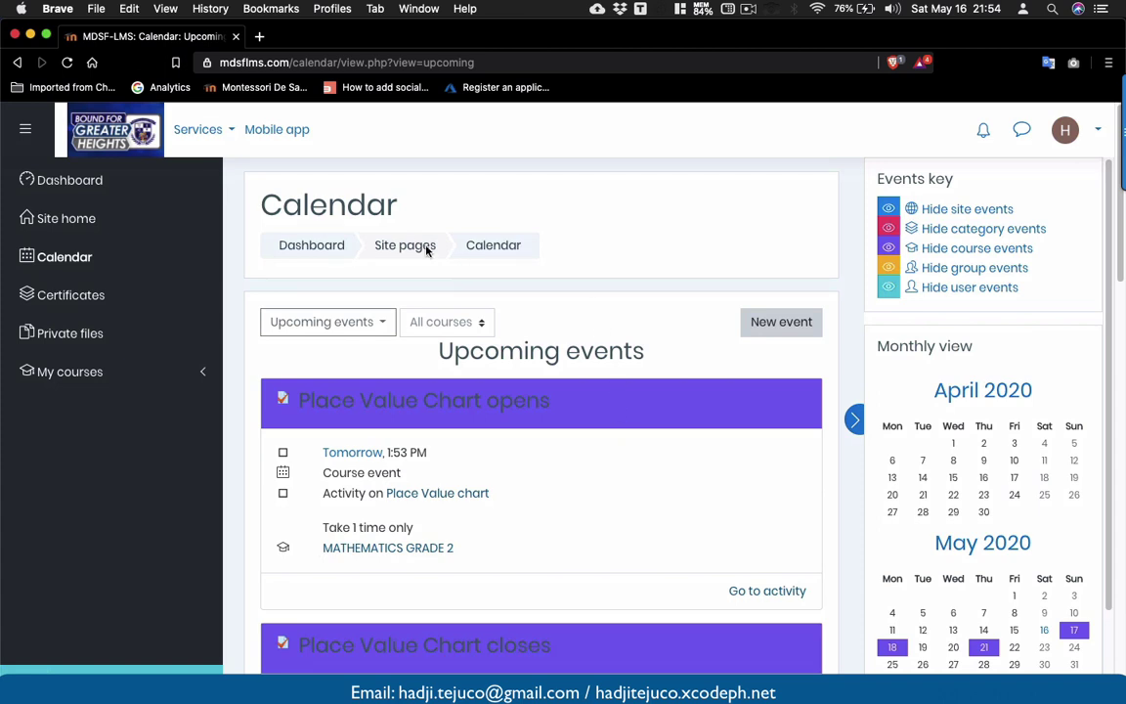
{"action": "left_click", "coordinate": [319, 249]}
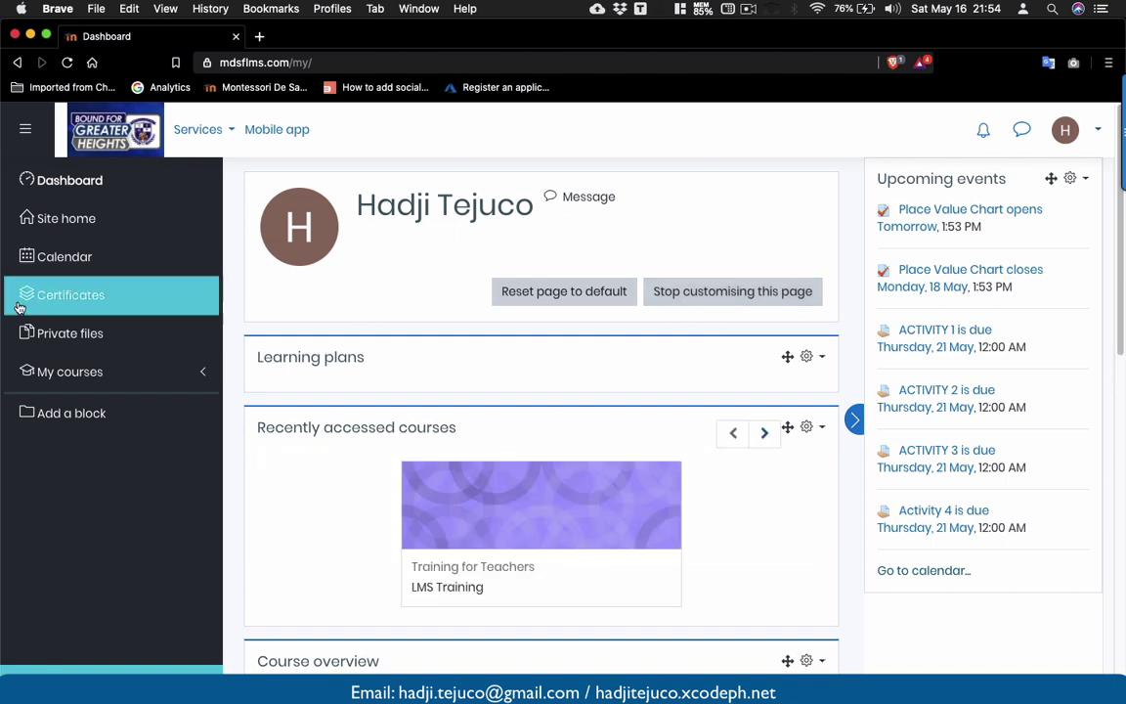
- Add the Online users block to the dashboard
{"action": "left_click", "coordinate": [70, 410]}
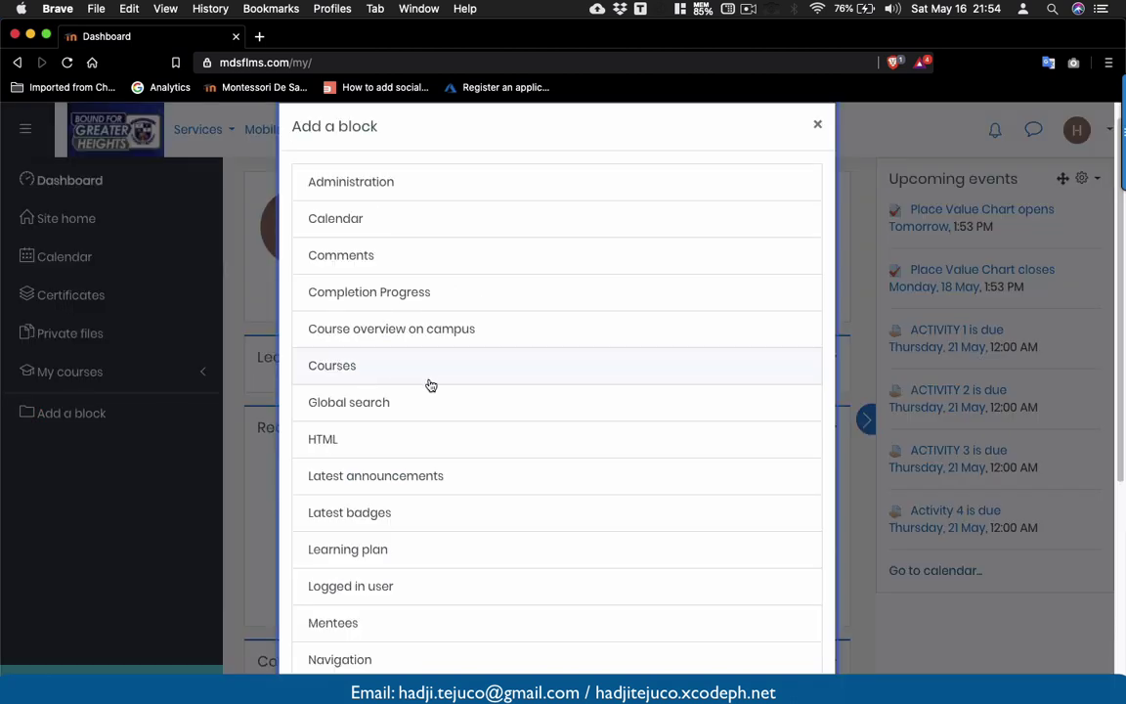
{"action": "scroll", "coordinate": [451, 428], "scroll_direction": "down", "scroll_amount": 7}
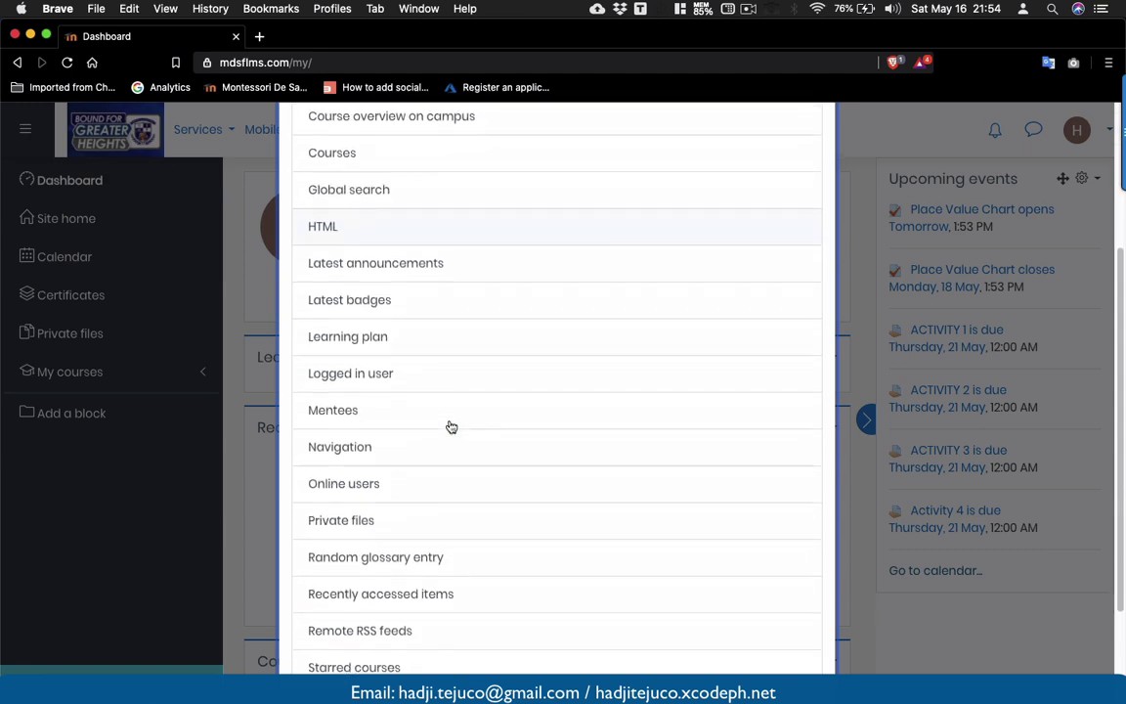
{"action": "scroll", "coordinate": [451, 427], "scroll_direction": "down", "scroll_amount": 1}
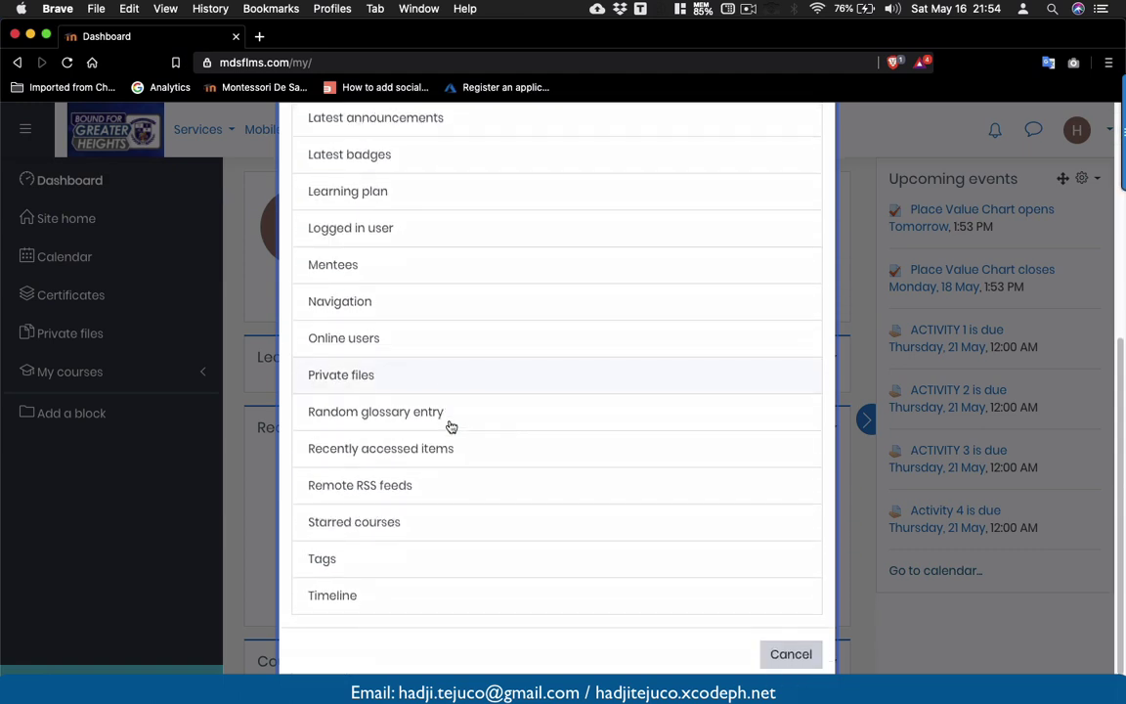
{"action": "scroll", "coordinate": [450, 427], "scroll_direction": "up", "scroll_amount": 1}
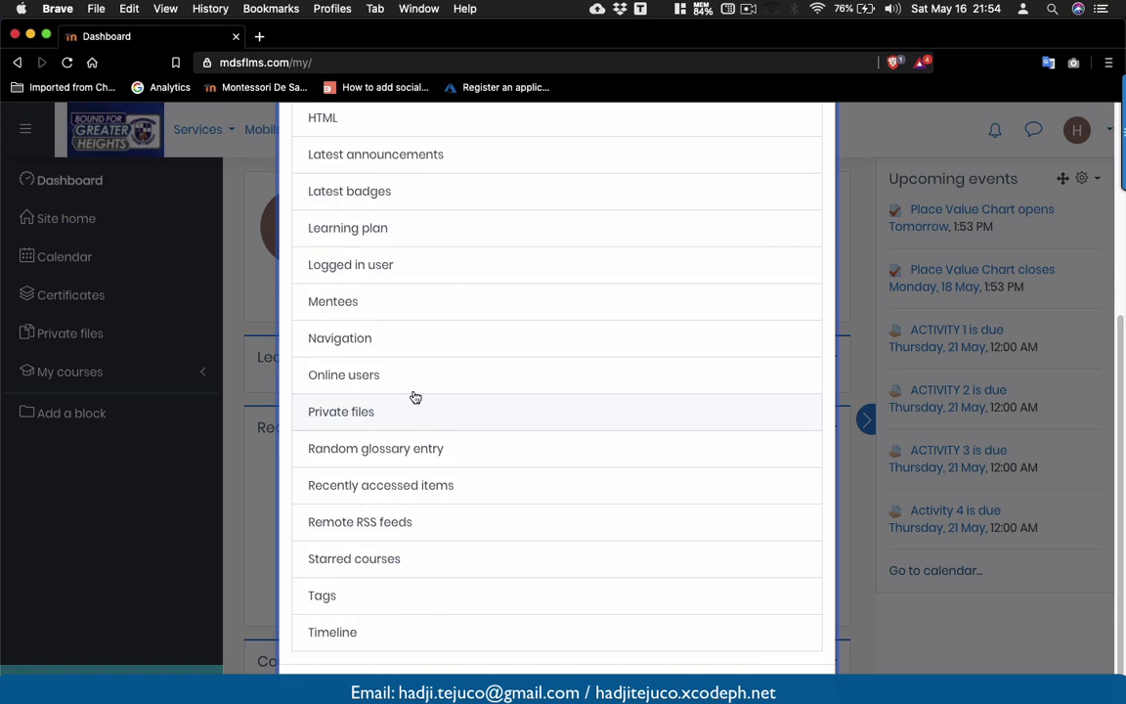
{"action": "left_click", "coordinate": [360, 374]}
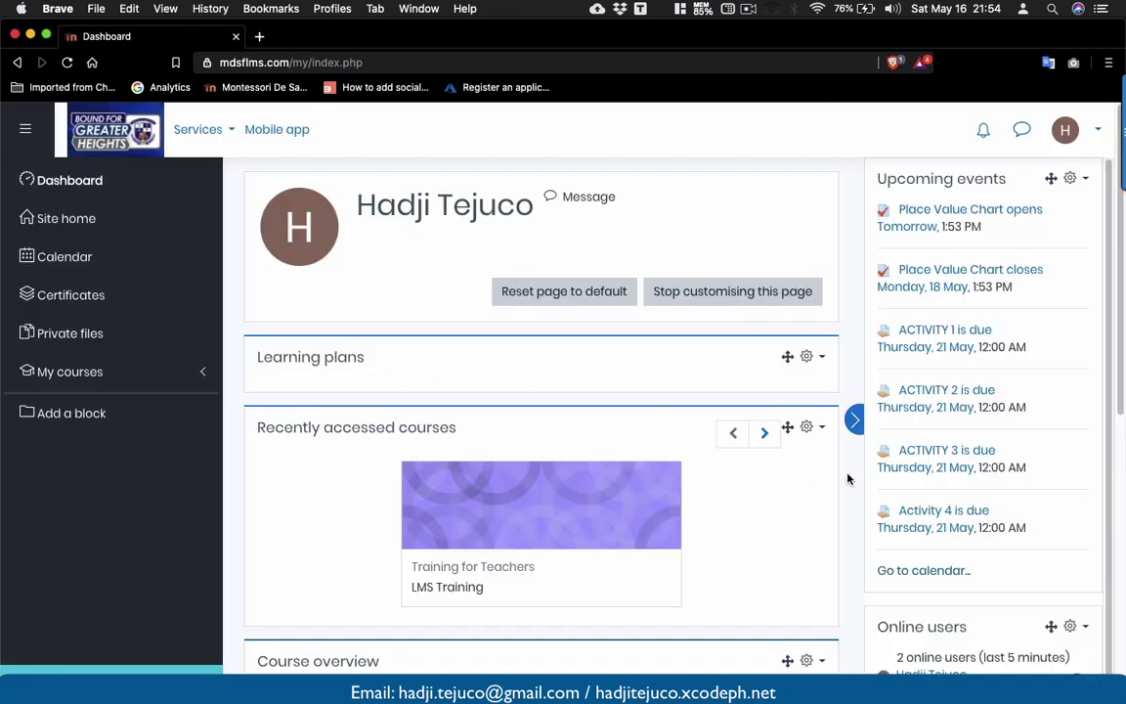
{"action": "scroll", "coordinate": [891, 498], "scroll_direction": "down", "scroll_amount": 1}
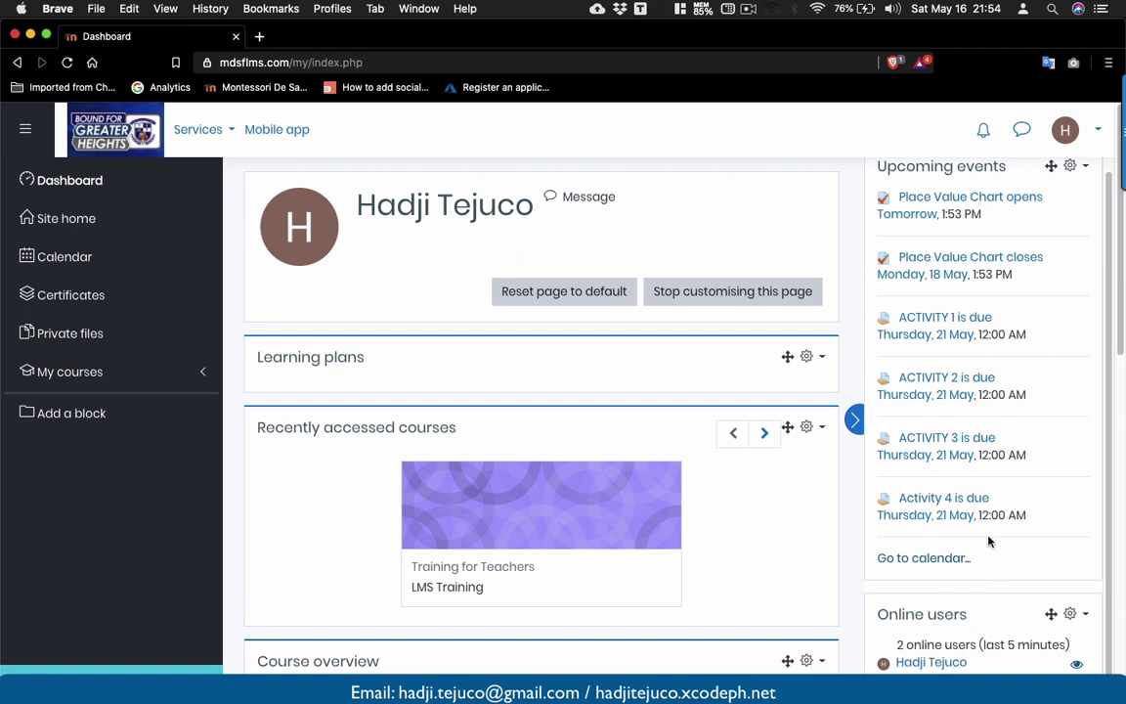
- Add the Latest announcements block to the dashboard and move it above the Upcoming events block
{"action": "left_click", "coordinate": [177, 404]}
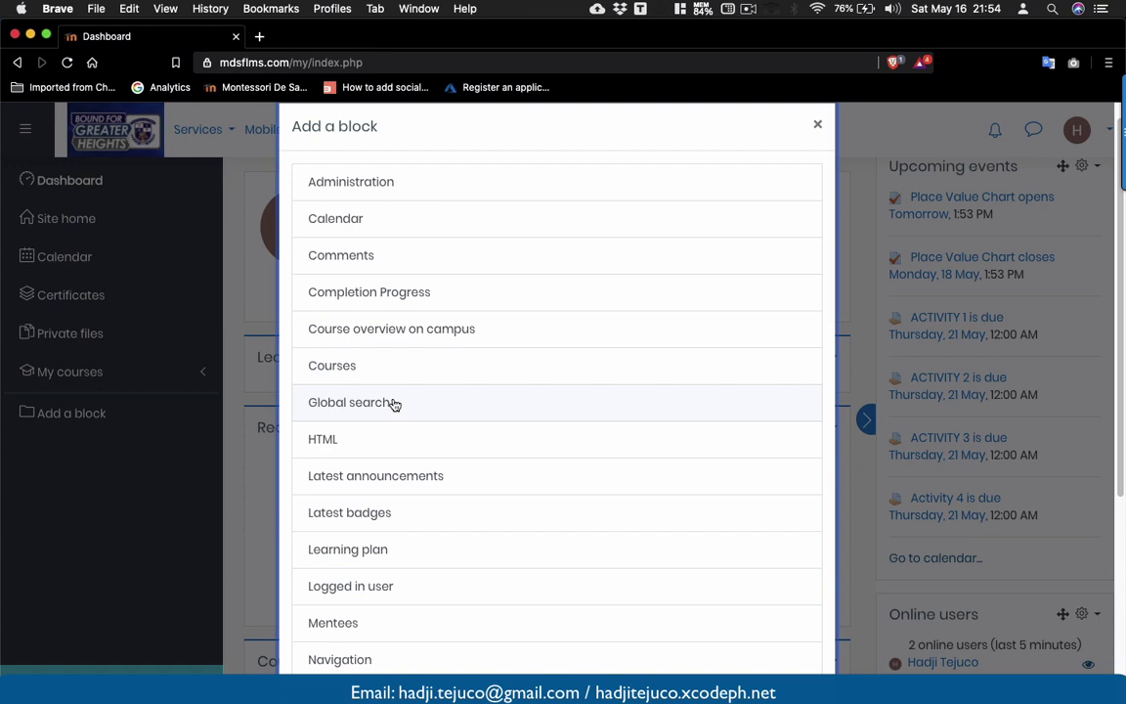
{"action": "left_click", "coordinate": [360, 479]}
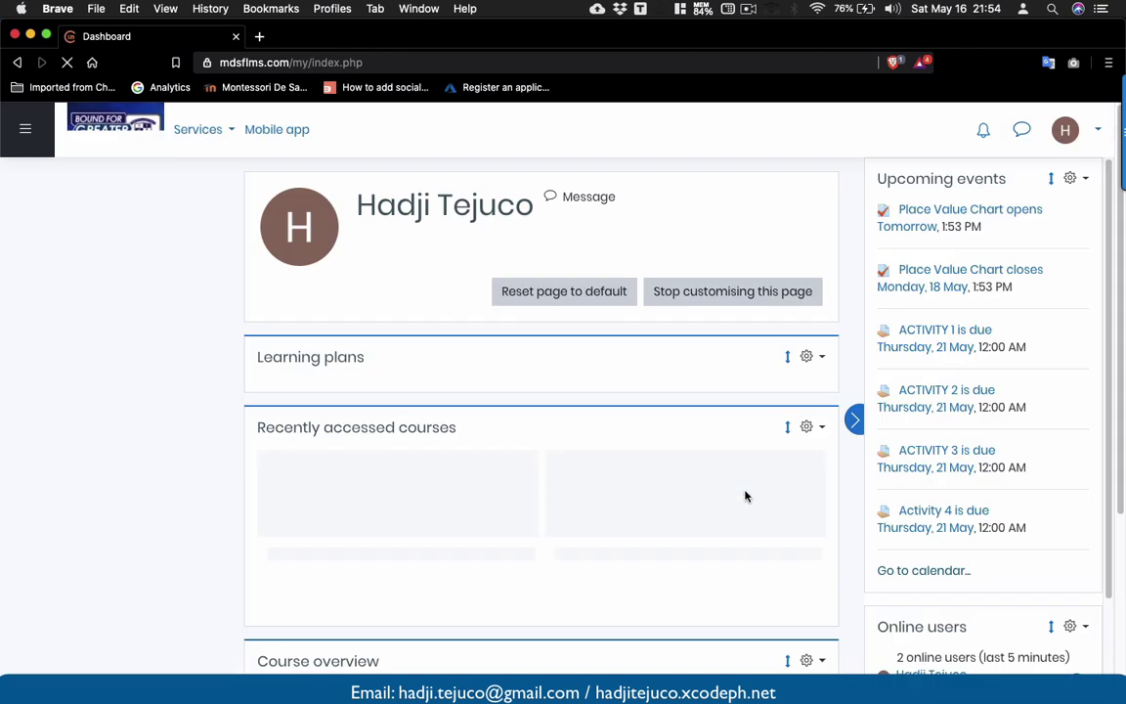
{"action": "scroll", "coordinate": [907, 506], "scroll_direction": "down", "scroll_amount": 1}
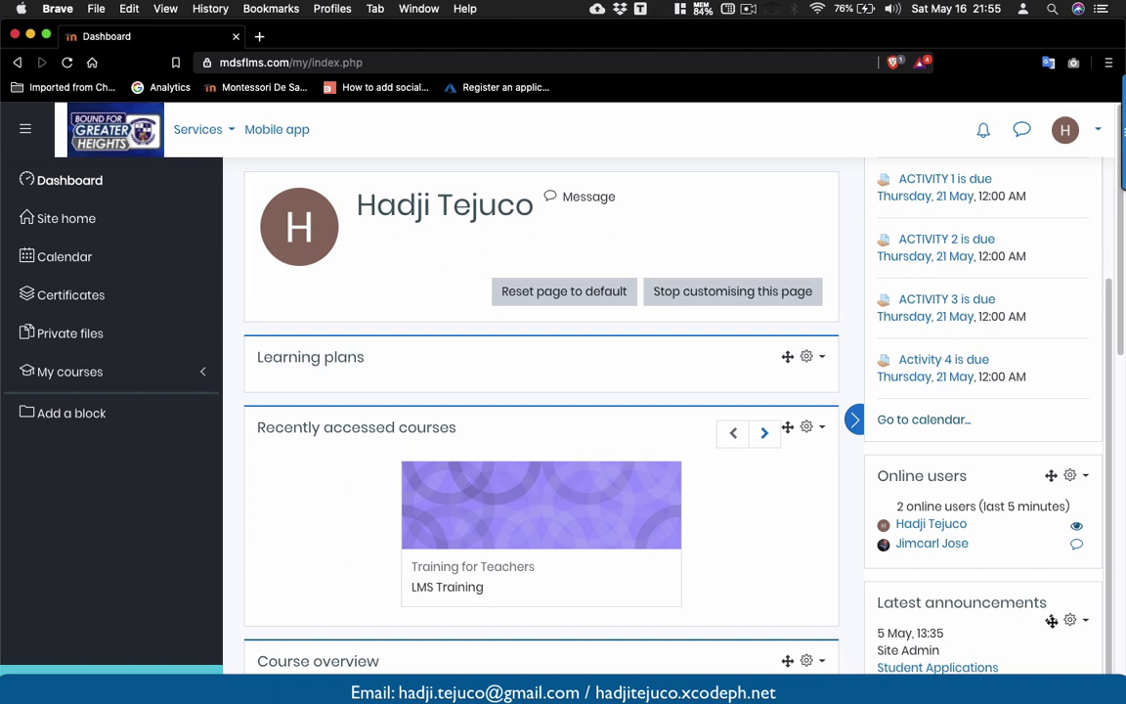
{"action": "left_click_drag", "start_coordinate": [1052, 620], "coordinate": [1047, 171]}
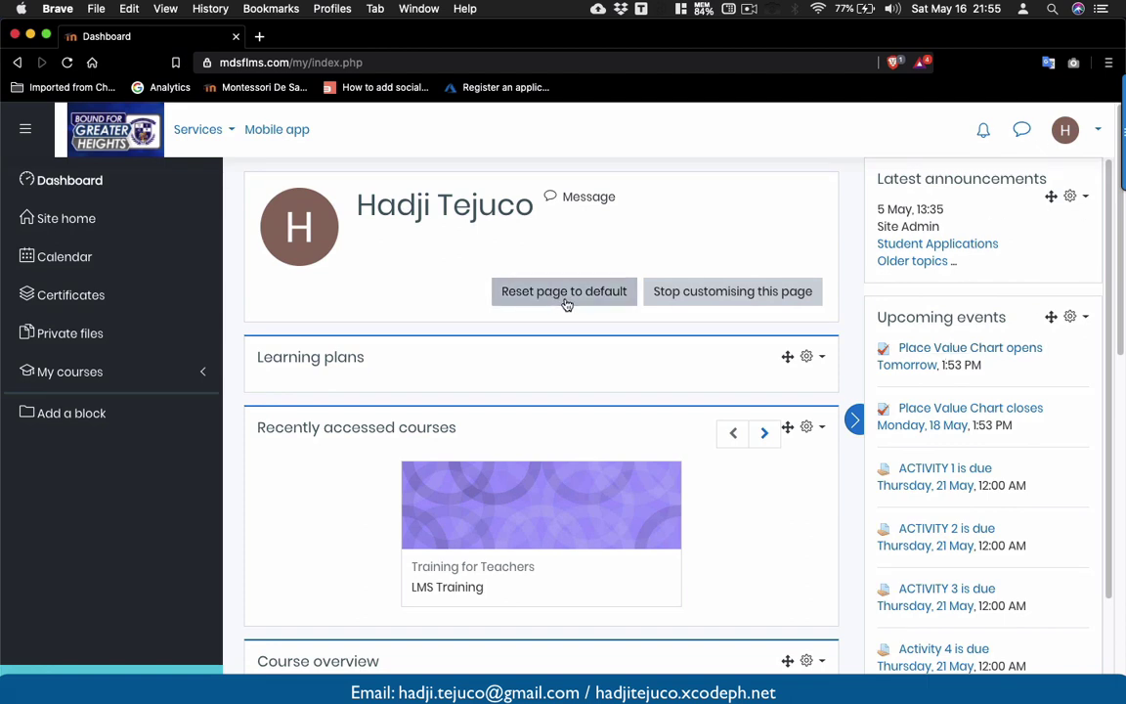
- Stop customising the dashboard, and collapse and re-expand the block drawer to review the added blocks
{"action": "left_click", "coordinate": [706, 295]}
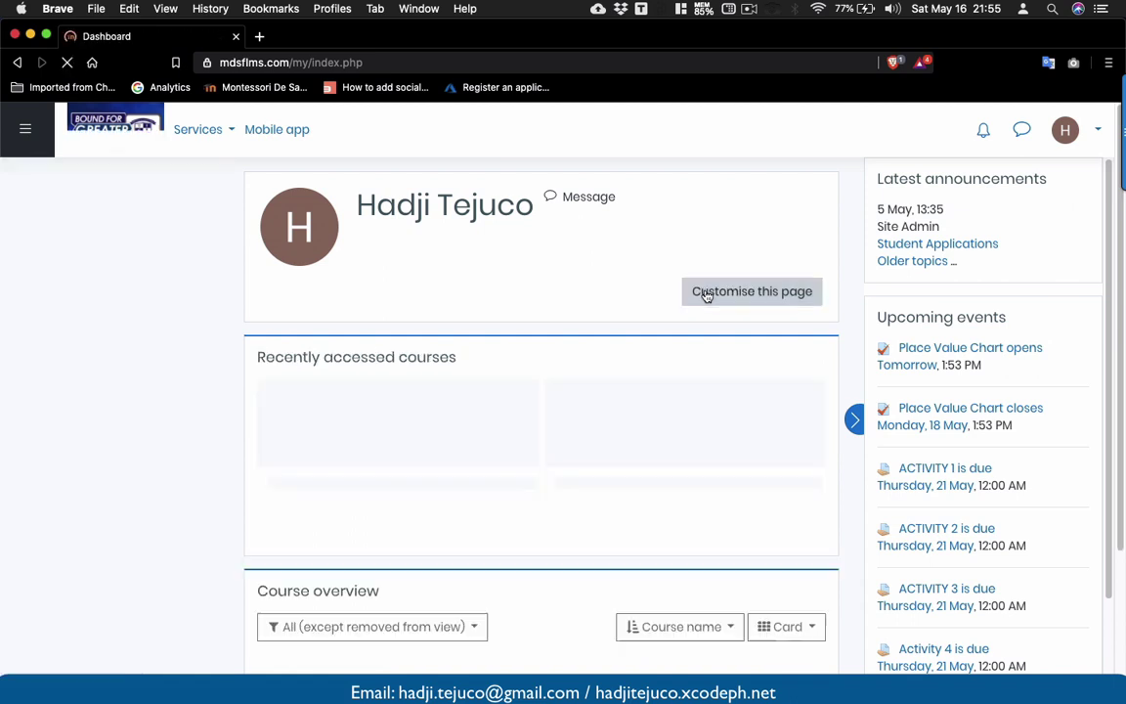
{"action": "left_click", "coordinate": [854, 421]}
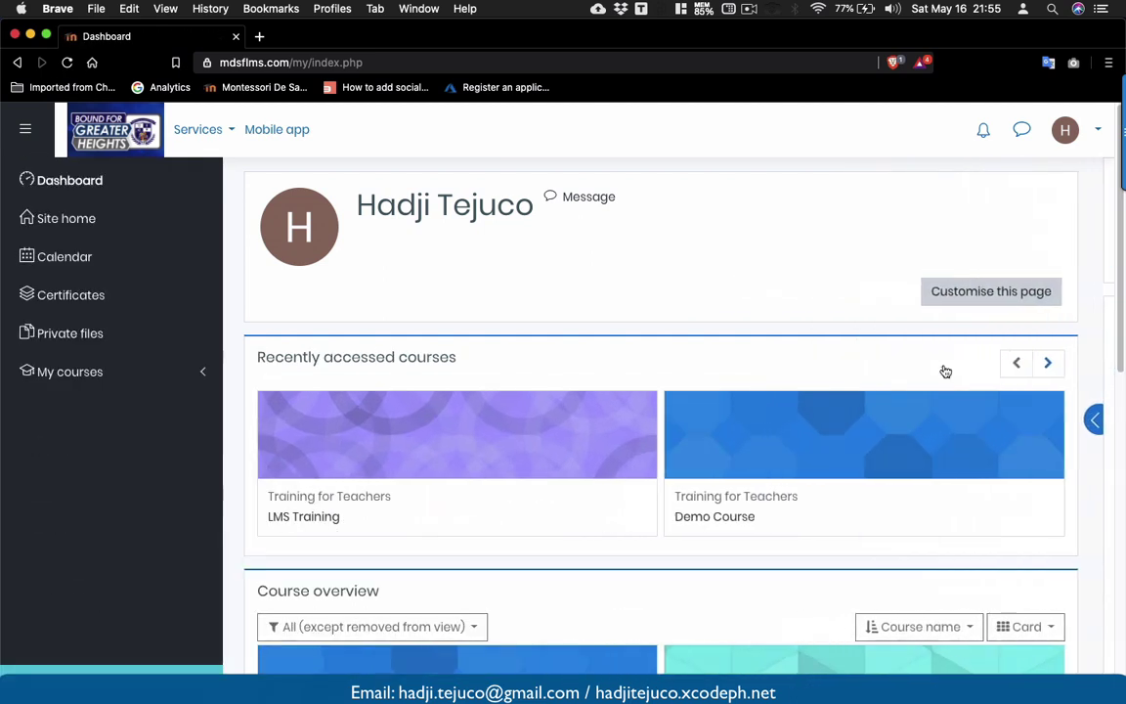
{"action": "left_click", "coordinate": [1103, 423]}
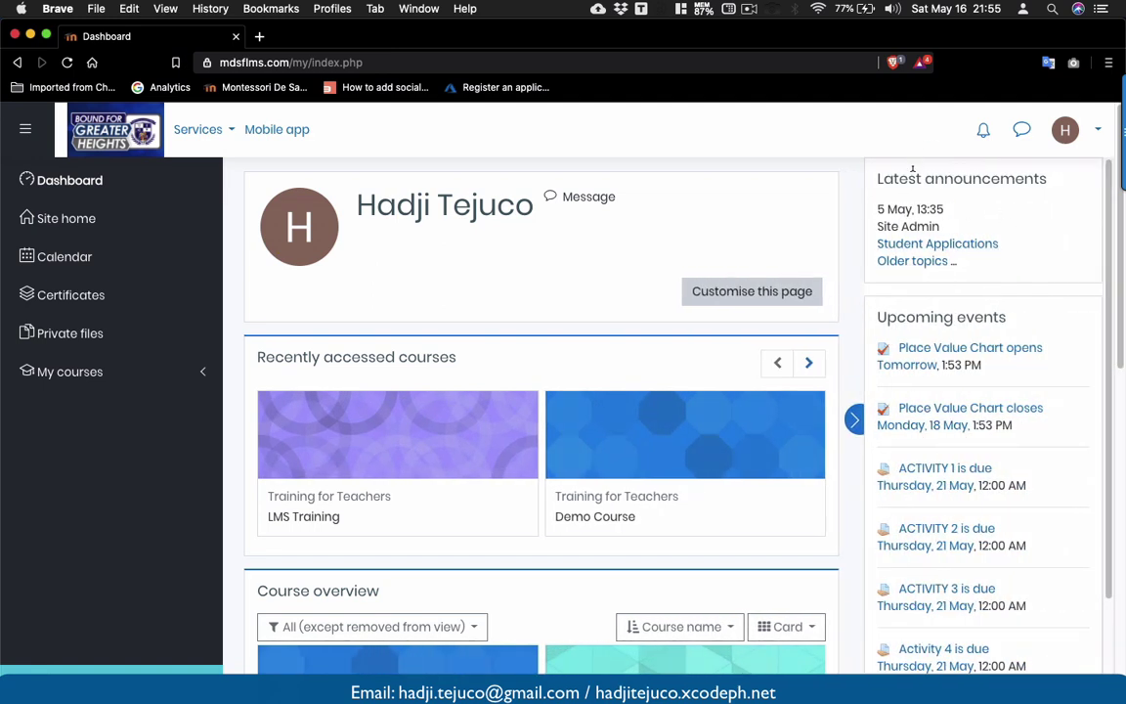
{"action": "scroll", "coordinate": [948, 390], "scroll_direction": "down", "scroll_amount": 3}
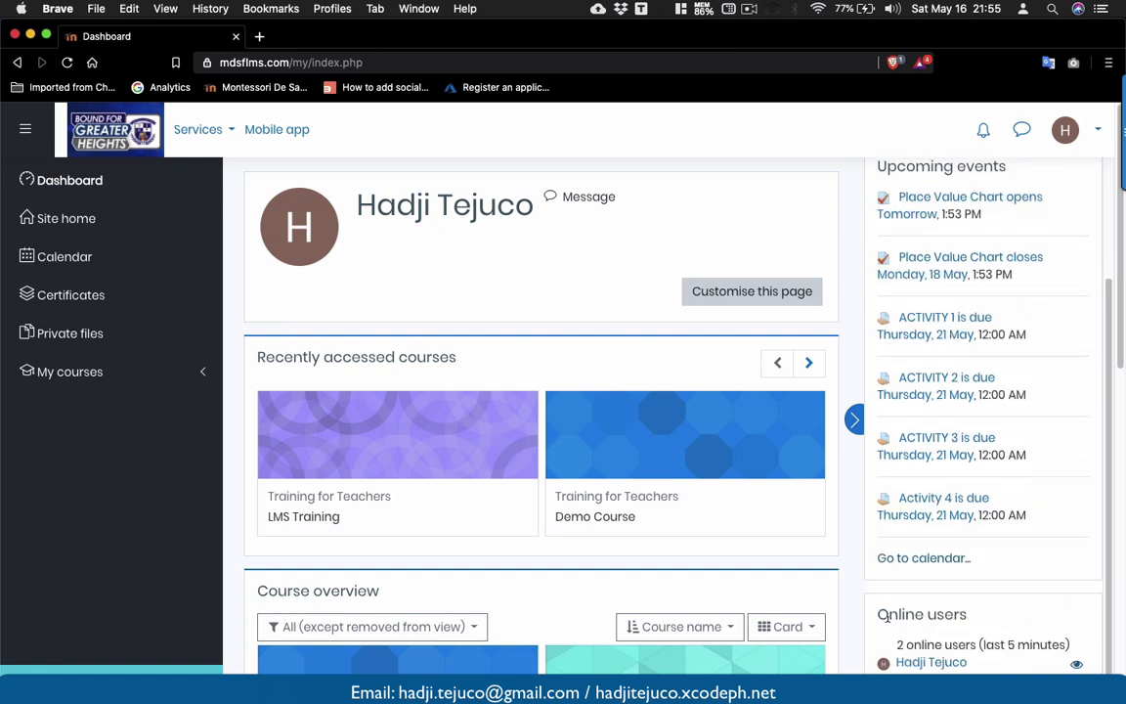
- Open the LMS Training course and turn editing on
{"action": "left_click", "coordinate": [327, 519]}
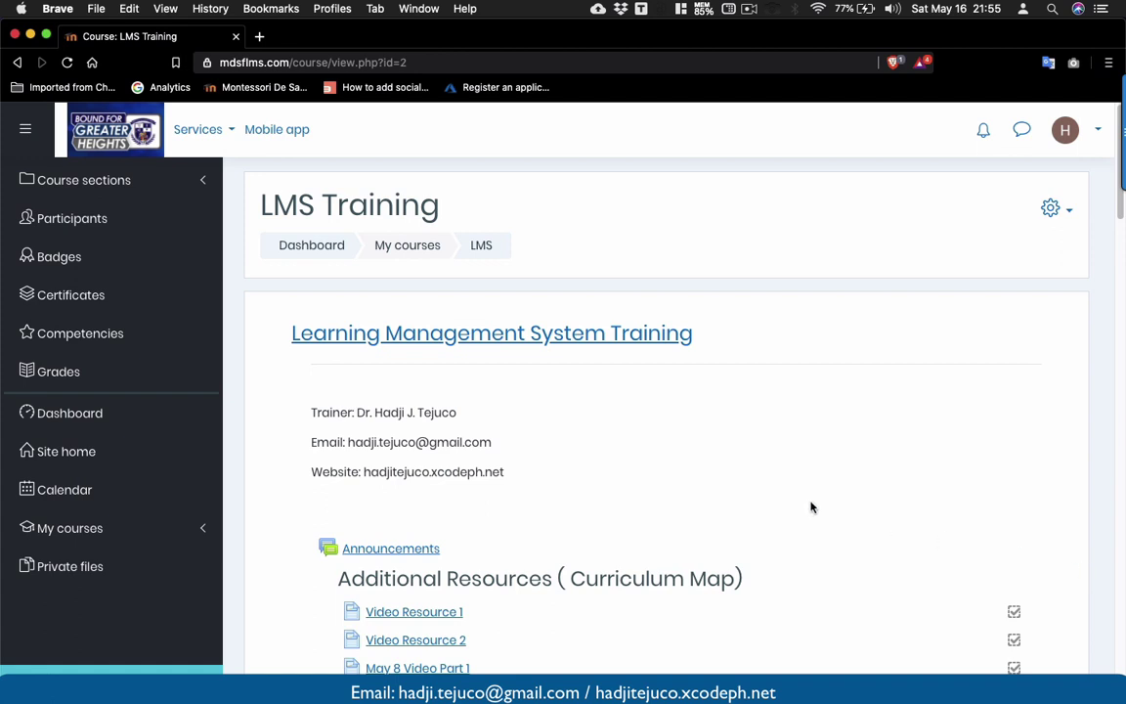
{"action": "left_click", "coordinate": [1066, 213]}
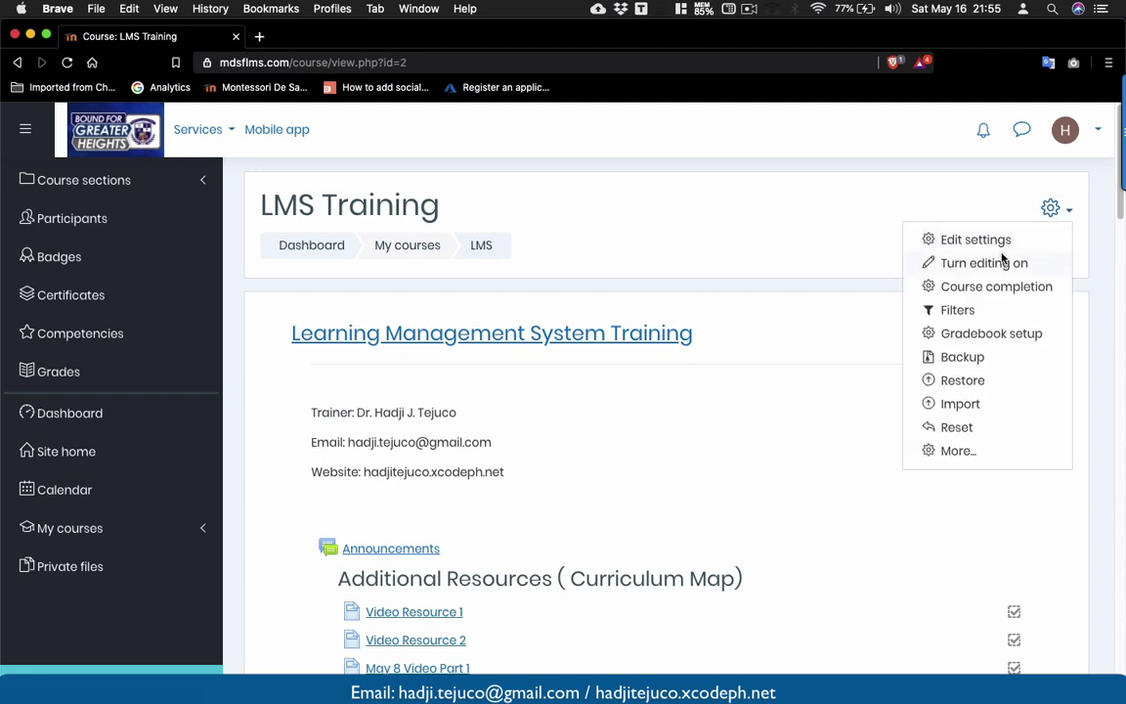
{"action": "left_click", "coordinate": [982, 264]}
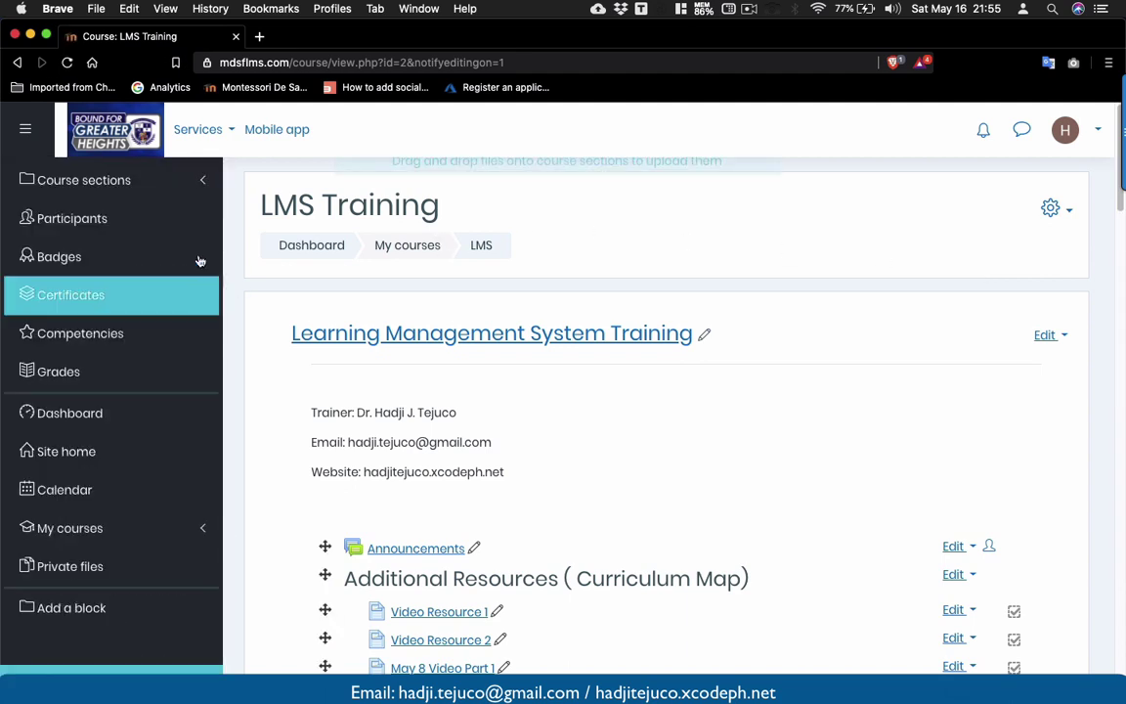
- Add the Upcoming events block to the LMS Training course, and collapse and re-expand the block drawer
{"action": "left_click", "coordinate": [78, 606]}
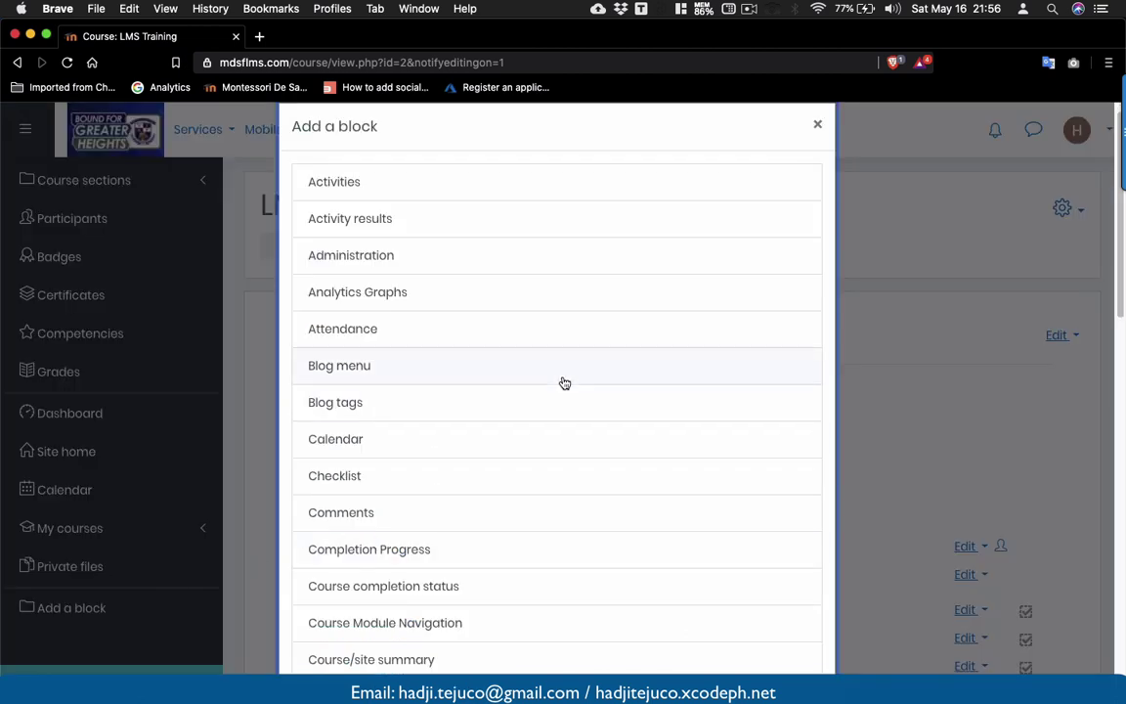
{"action": "scroll", "coordinate": [564, 383], "scroll_direction": "down", "scroll_amount": 8}
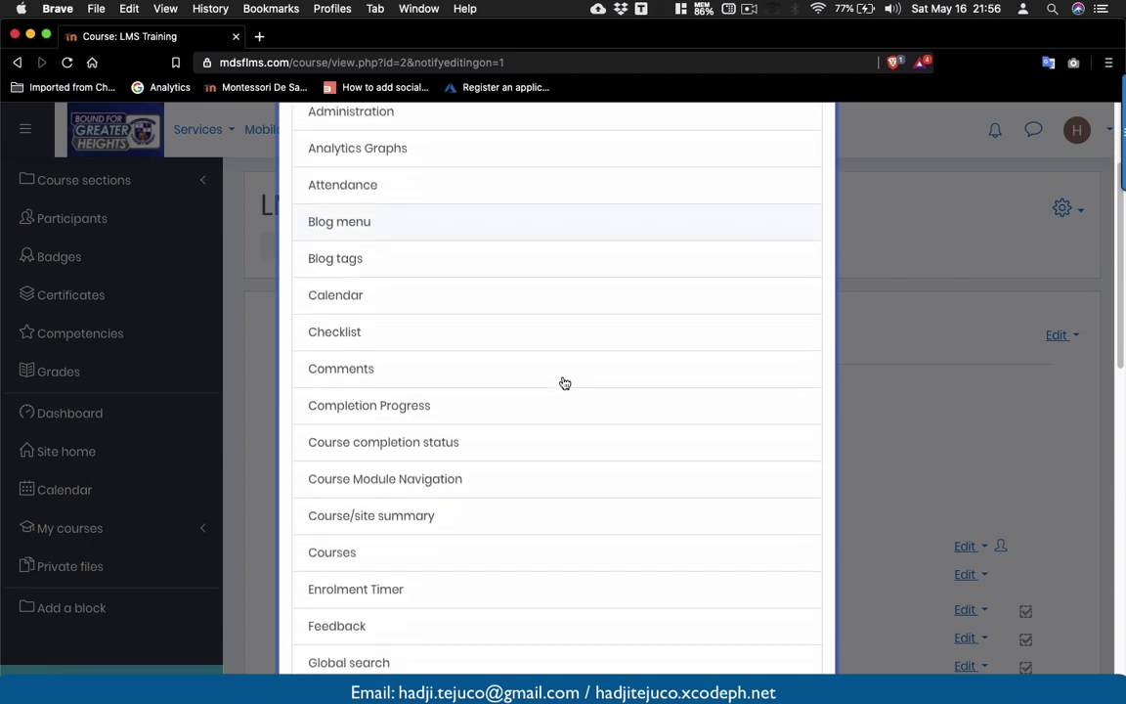
{"action": "scroll", "coordinate": [564, 383], "scroll_direction": "down", "scroll_amount": 8}
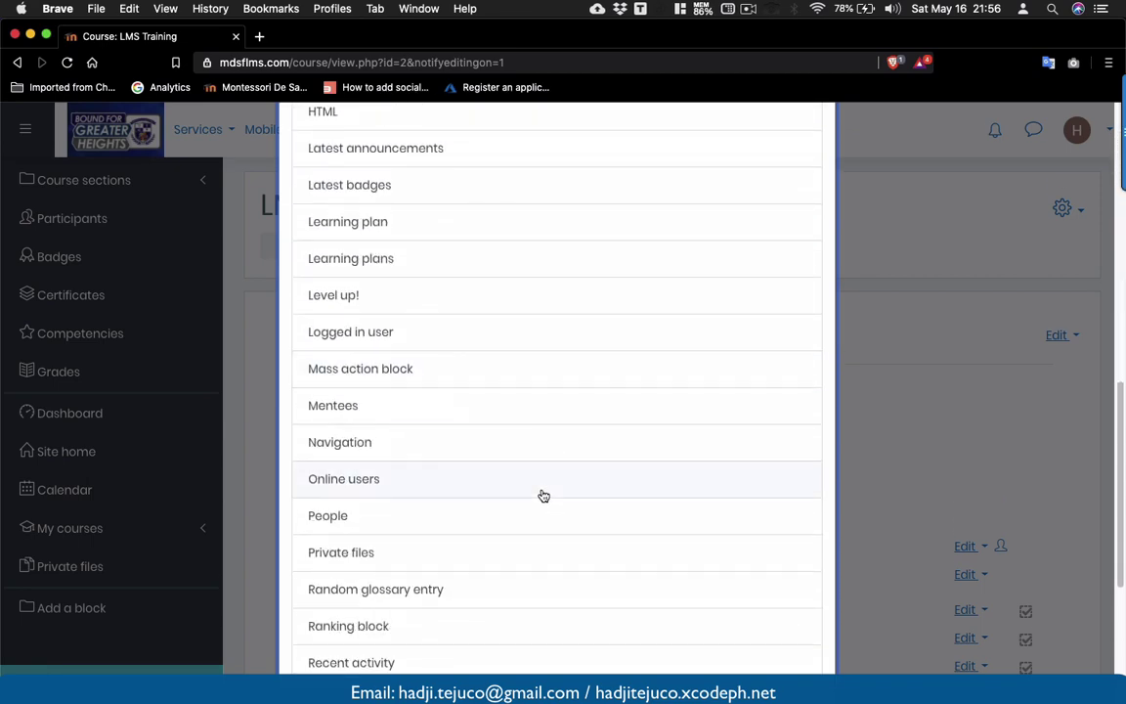
{"action": "scroll", "coordinate": [542, 494], "scroll_direction": "down", "scroll_amount": 5}
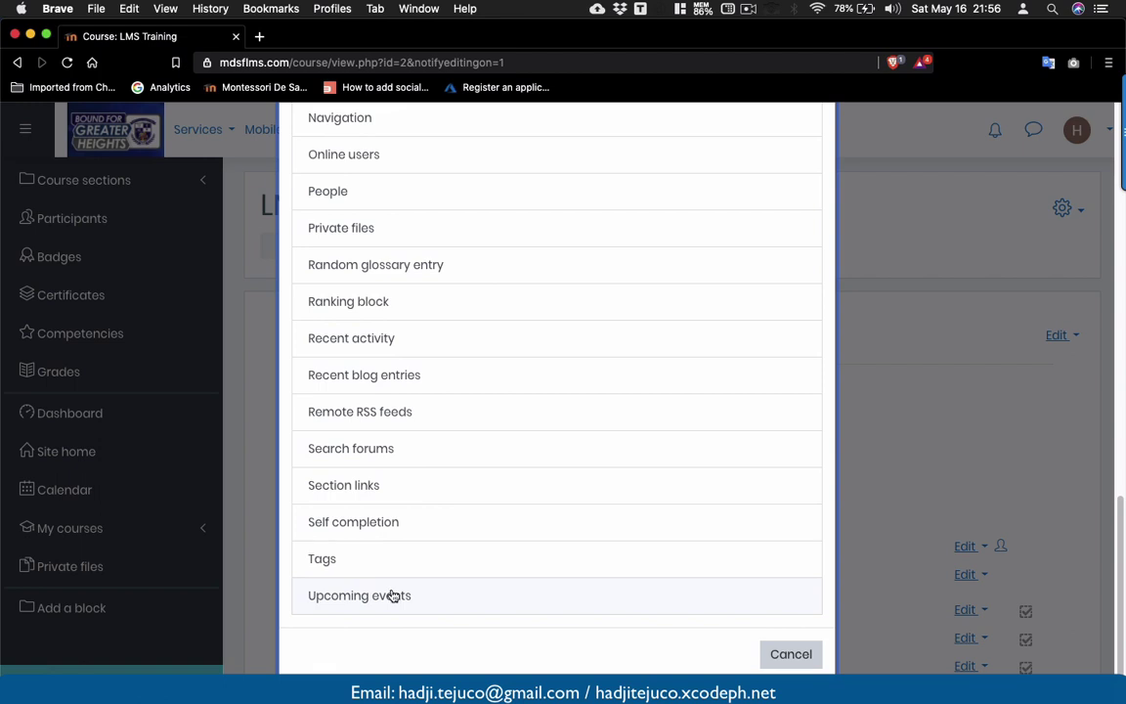
{"action": "left_click", "coordinate": [392, 595]}
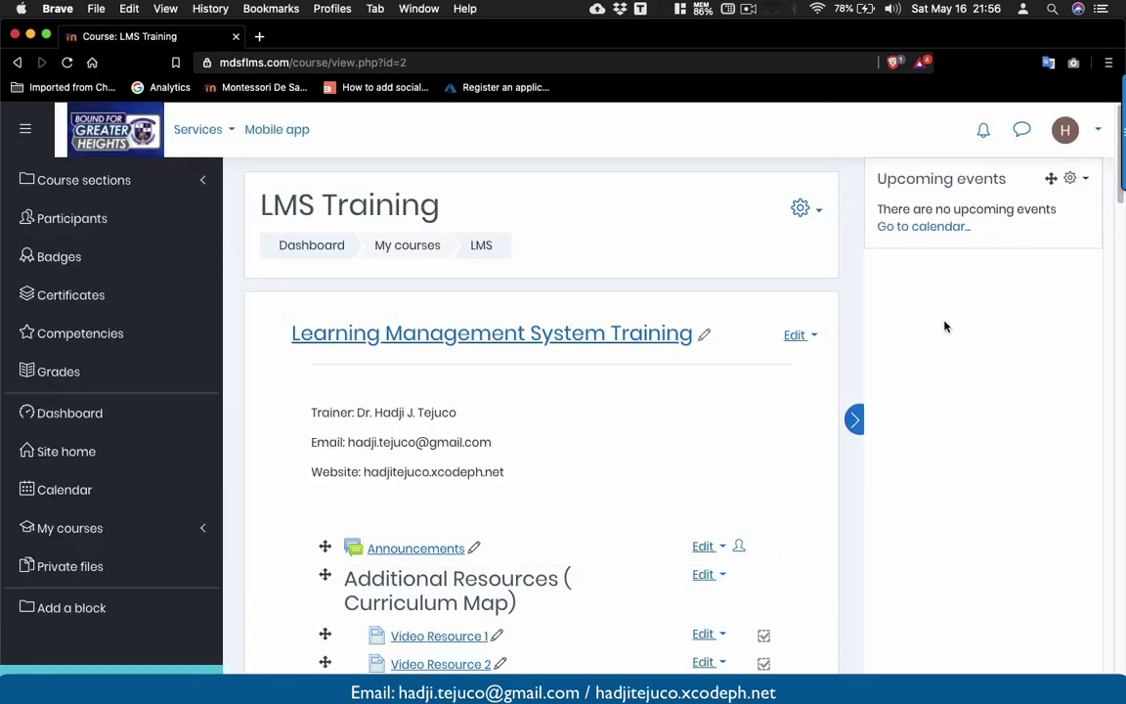
{"action": "left_click", "coordinate": [856, 419]}
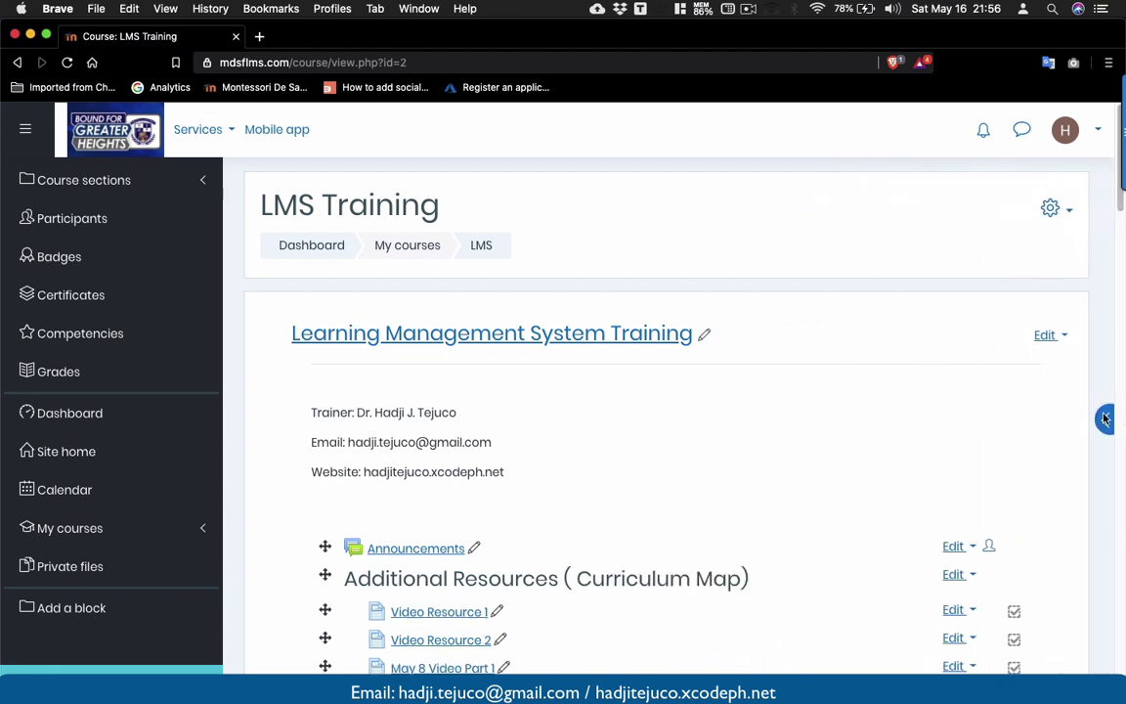
{"action": "left_click", "coordinate": [1100, 418]}
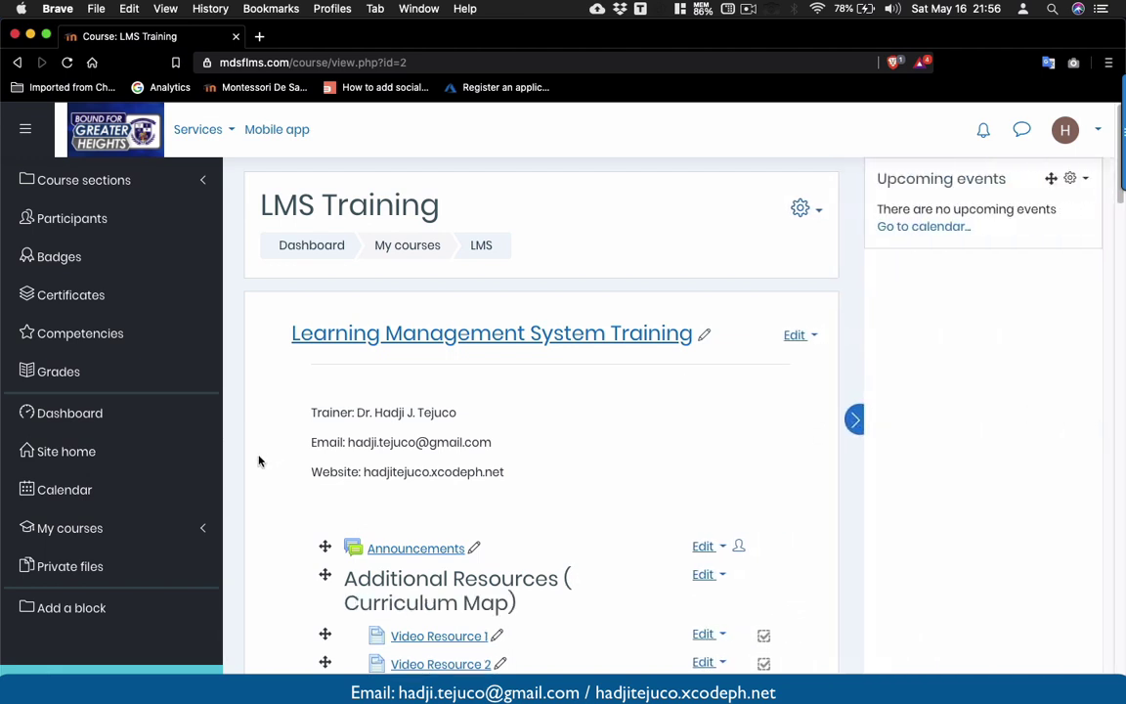
- Add the Logged in user block to the LMS Training course
{"action": "left_click", "coordinate": [117, 601]}
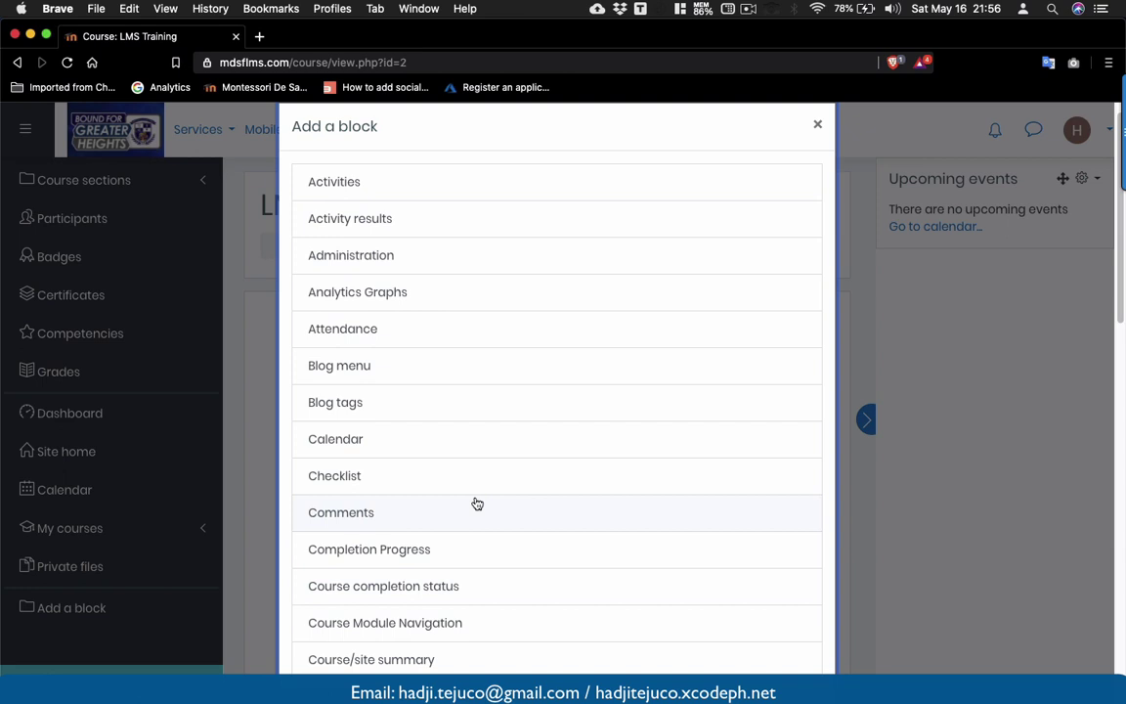
{"action": "scroll", "coordinate": [409, 483], "scroll_direction": "down", "scroll_amount": 5}
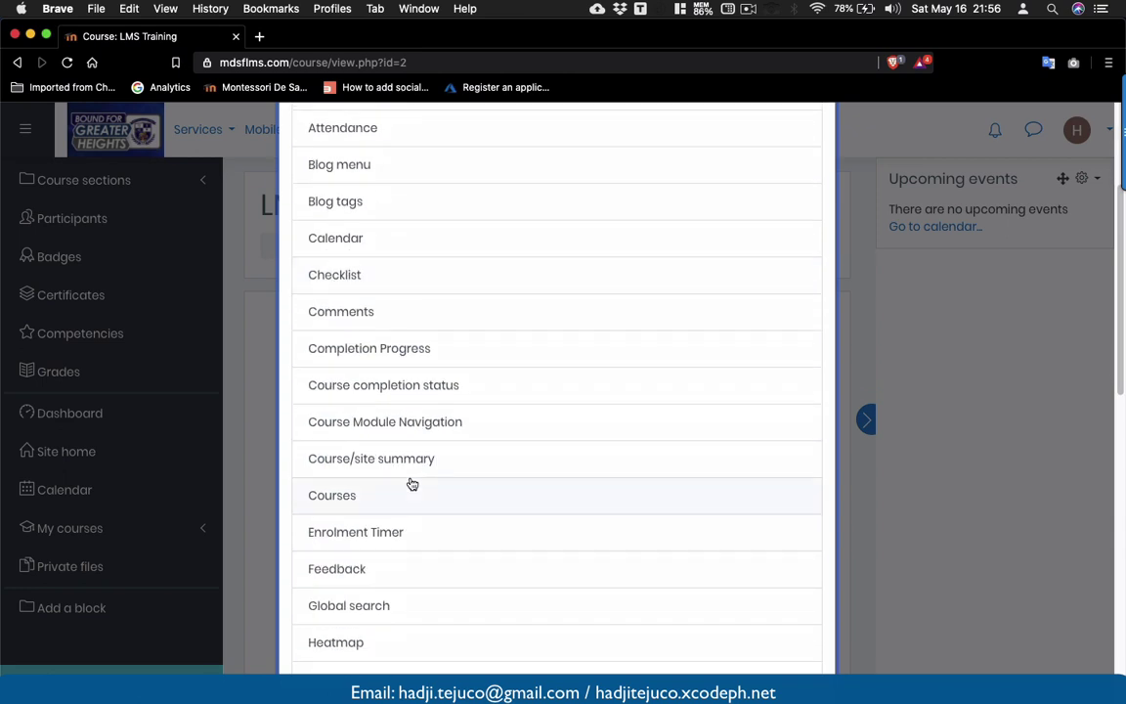
{"action": "scroll", "coordinate": [411, 484], "scroll_direction": "down", "scroll_amount": 10}
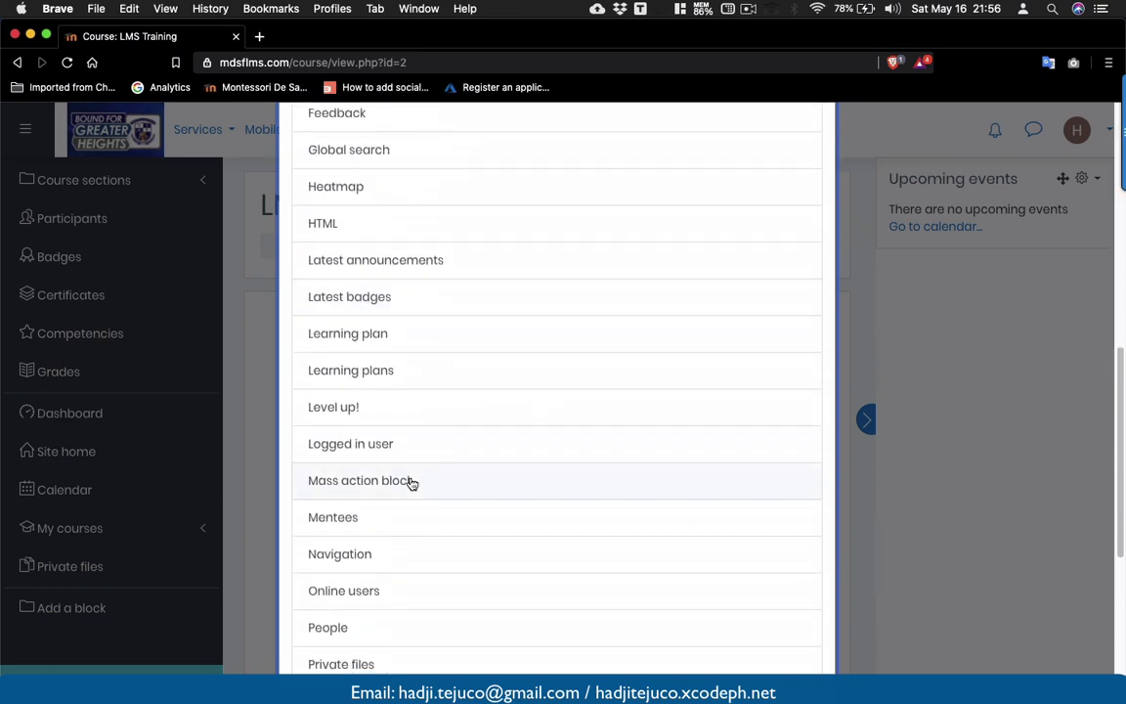
{"action": "left_click", "coordinate": [395, 448]}
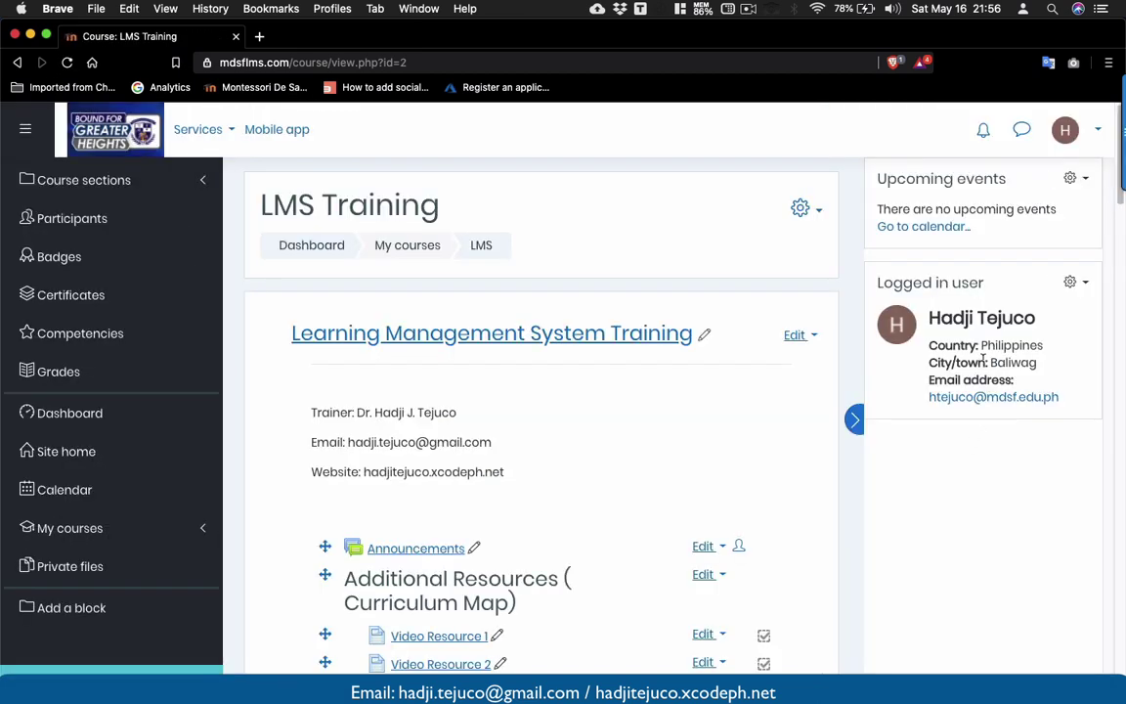
- Delete the Logged in user block from the LMS Training course
{"action": "left_click", "coordinate": [1072, 283]}
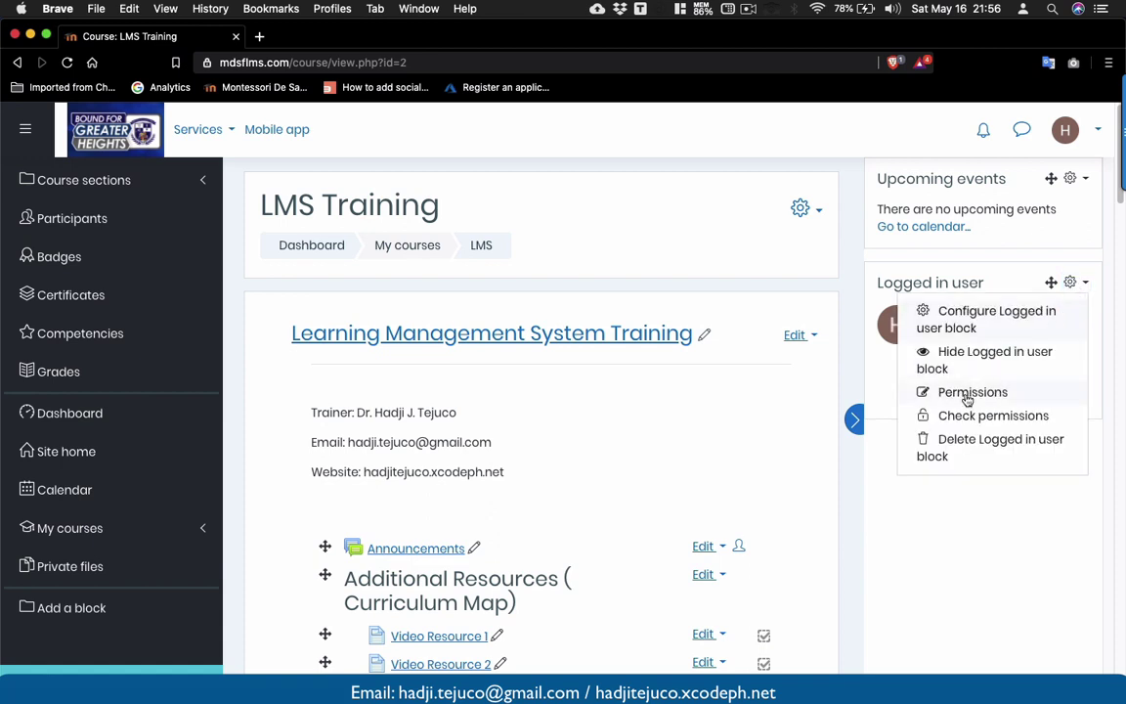
{"action": "key", "text": "Escape"}
{"action": "scroll", "coordinate": [1045, 369], "scroll_direction": "down", "scroll_amount": 1}
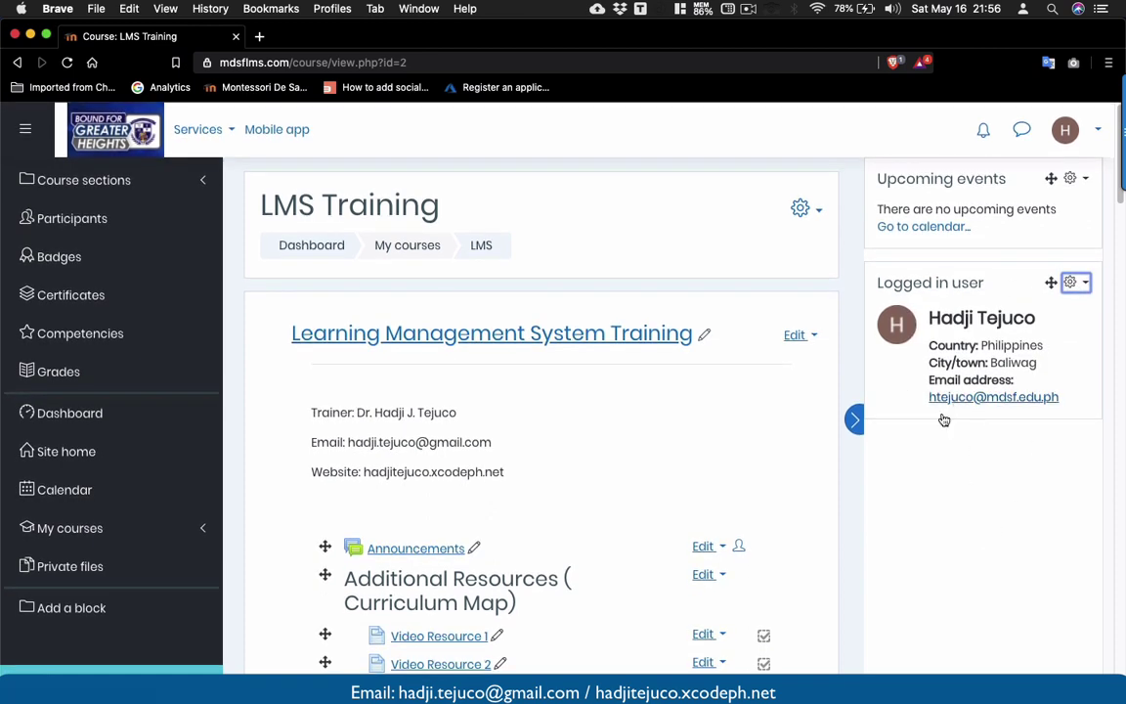
{"action": "left_click", "coordinate": [1085, 285]}
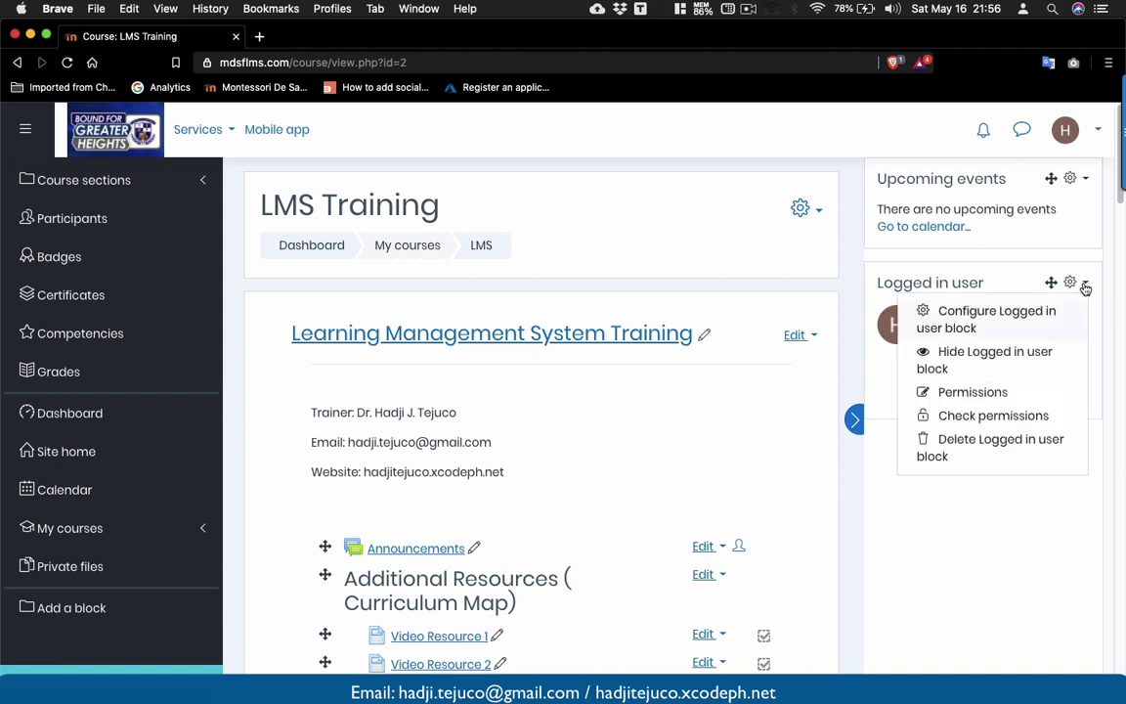
{"action": "left_click", "coordinate": [975, 448]}
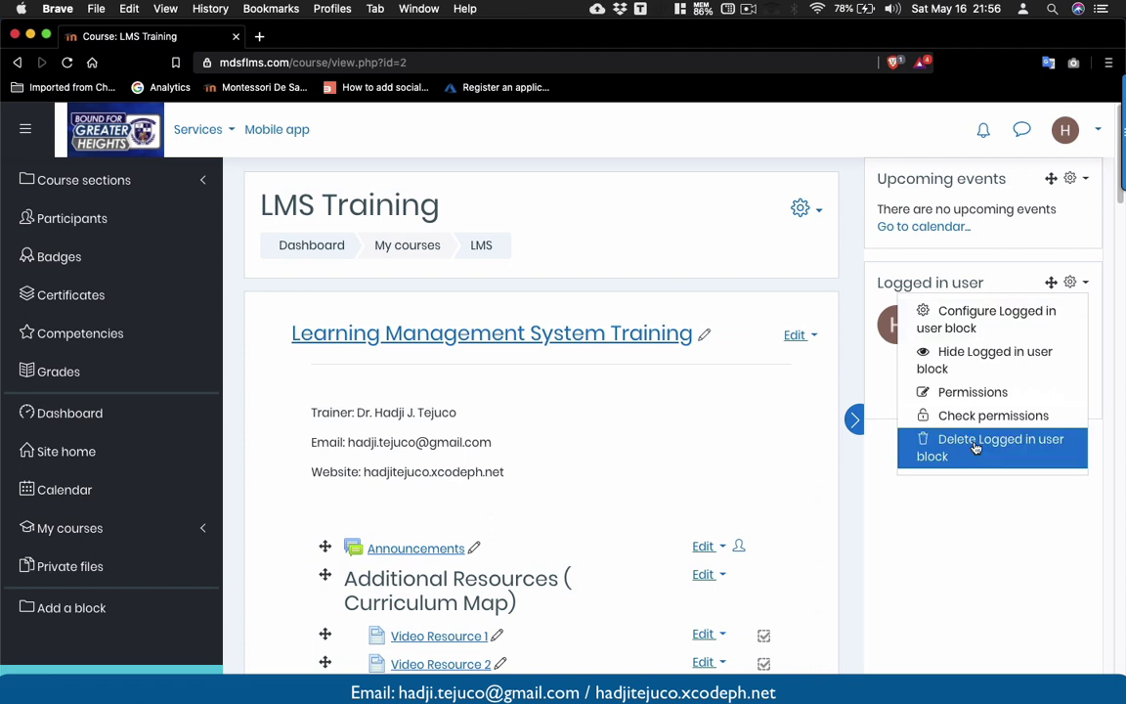
{"action": "left_click", "coordinate": [975, 448]}
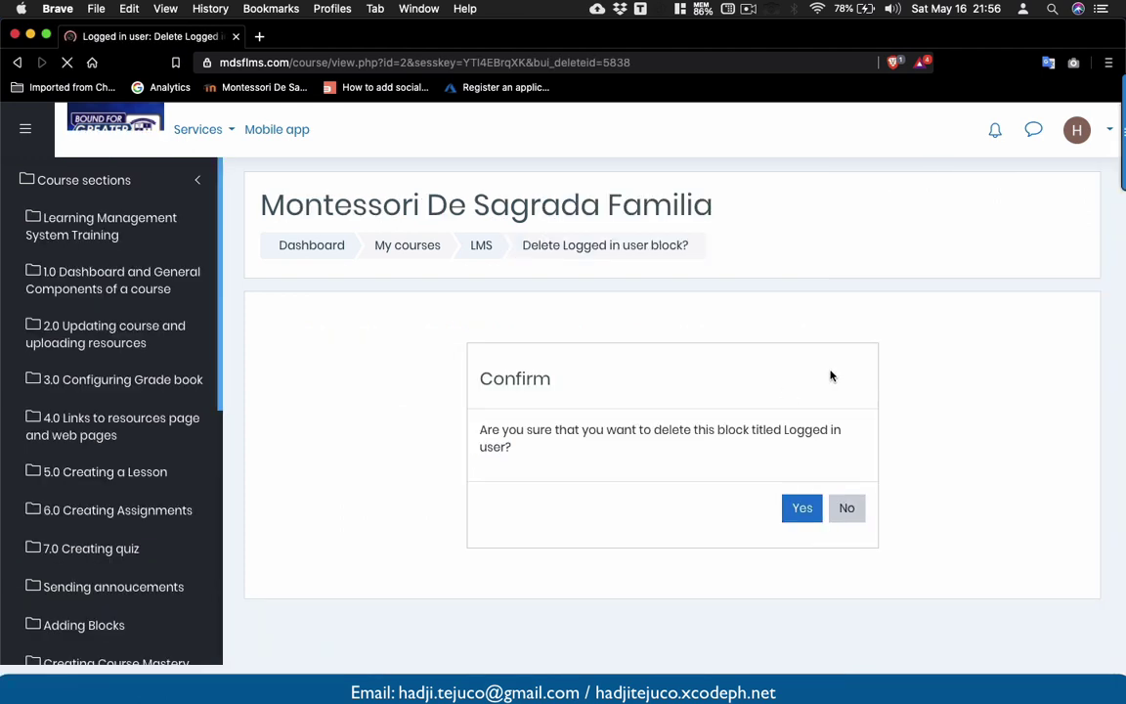
{"action": "left_click", "coordinate": [793, 508]}
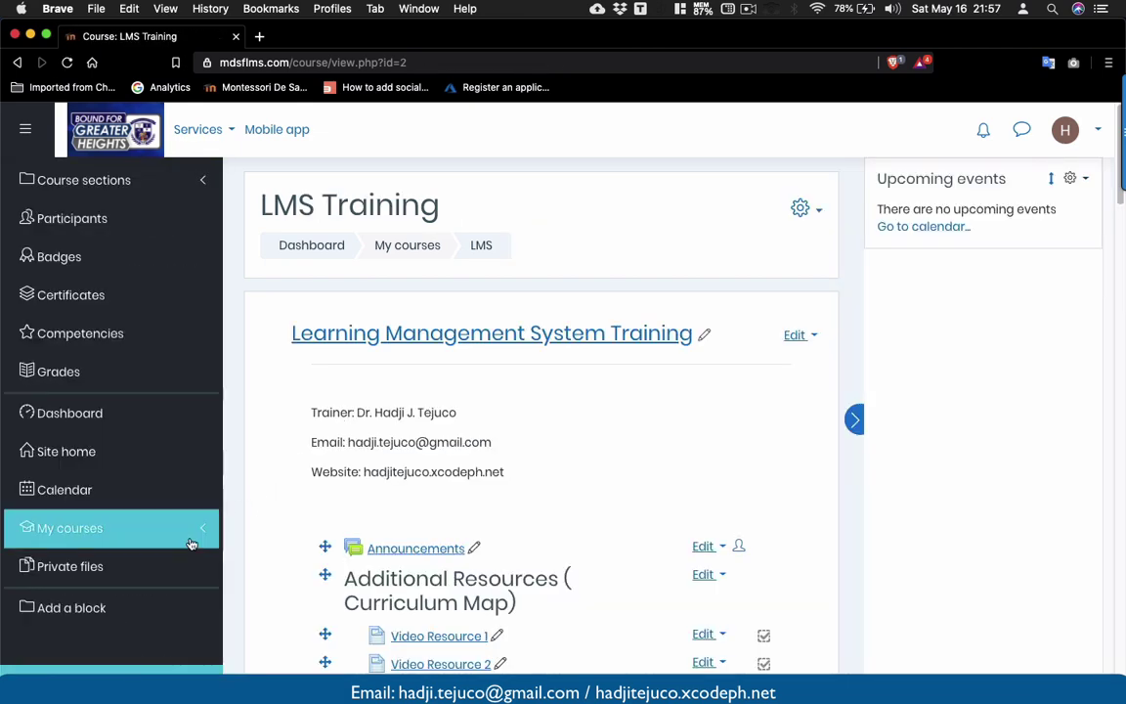
- Add the Online users block to the LMS Training course
{"action": "left_click", "coordinate": [108, 608]}
{"action": "scroll", "coordinate": [459, 535], "scroll_direction": "down", "scroll_amount": 5}
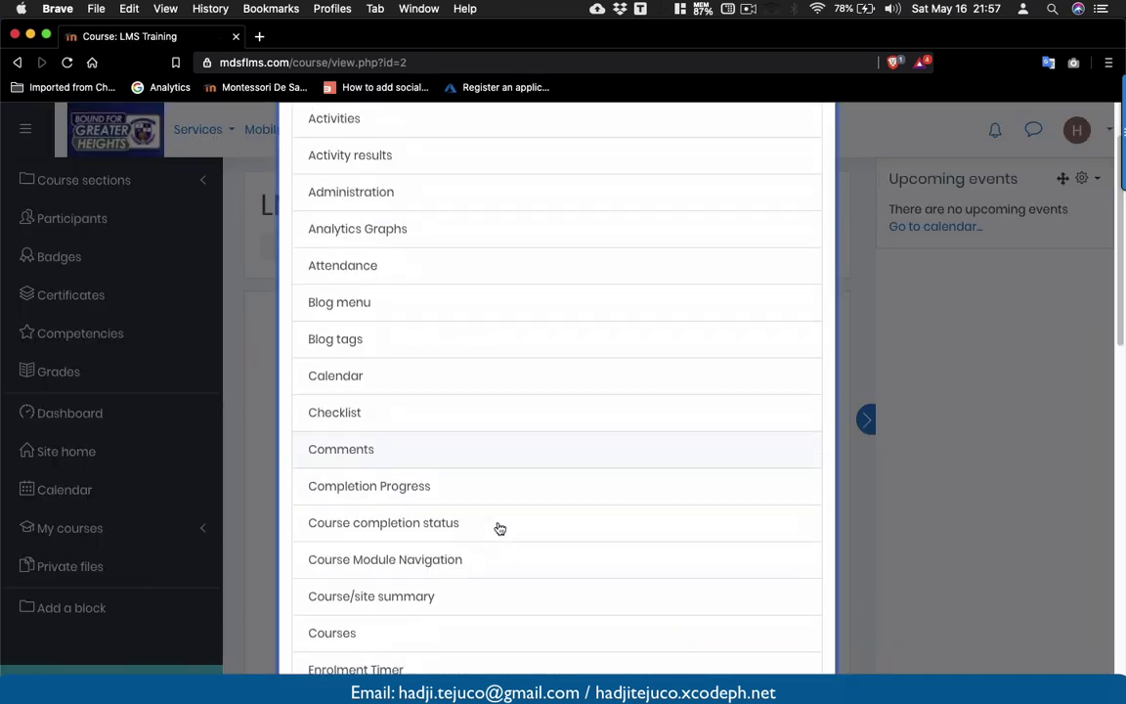
{"action": "scroll", "coordinate": [499, 529], "scroll_direction": "down", "scroll_amount": 4}
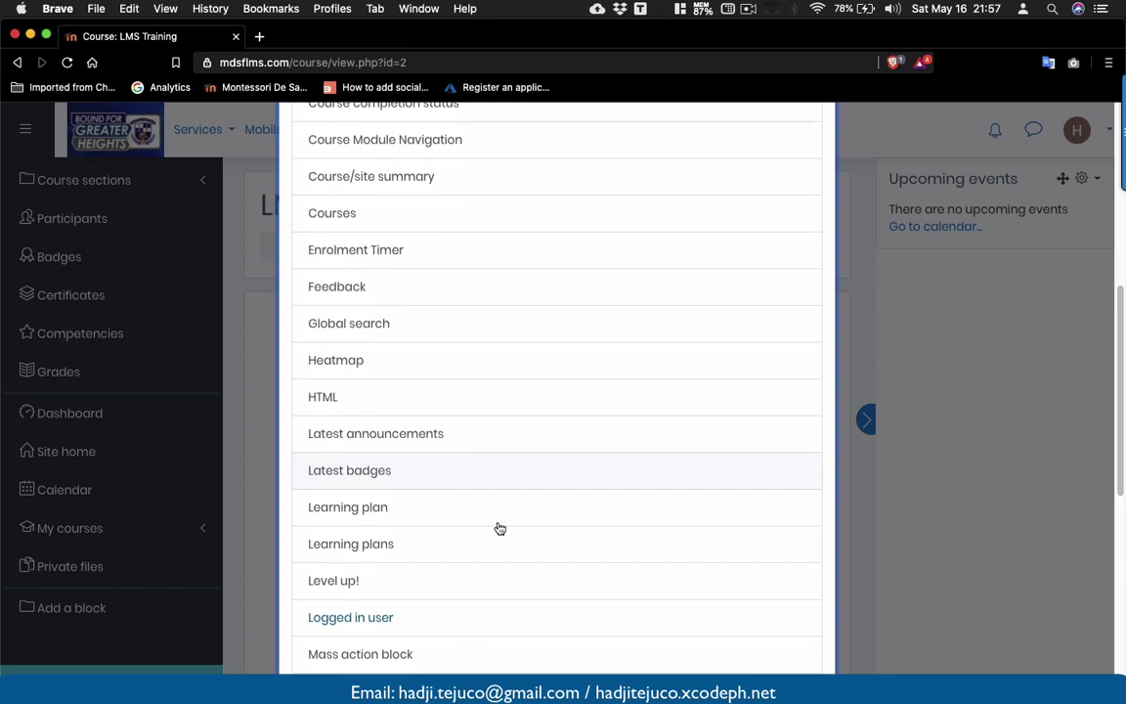
{"action": "scroll", "coordinate": [500, 529], "scroll_direction": "down", "scroll_amount": 3}
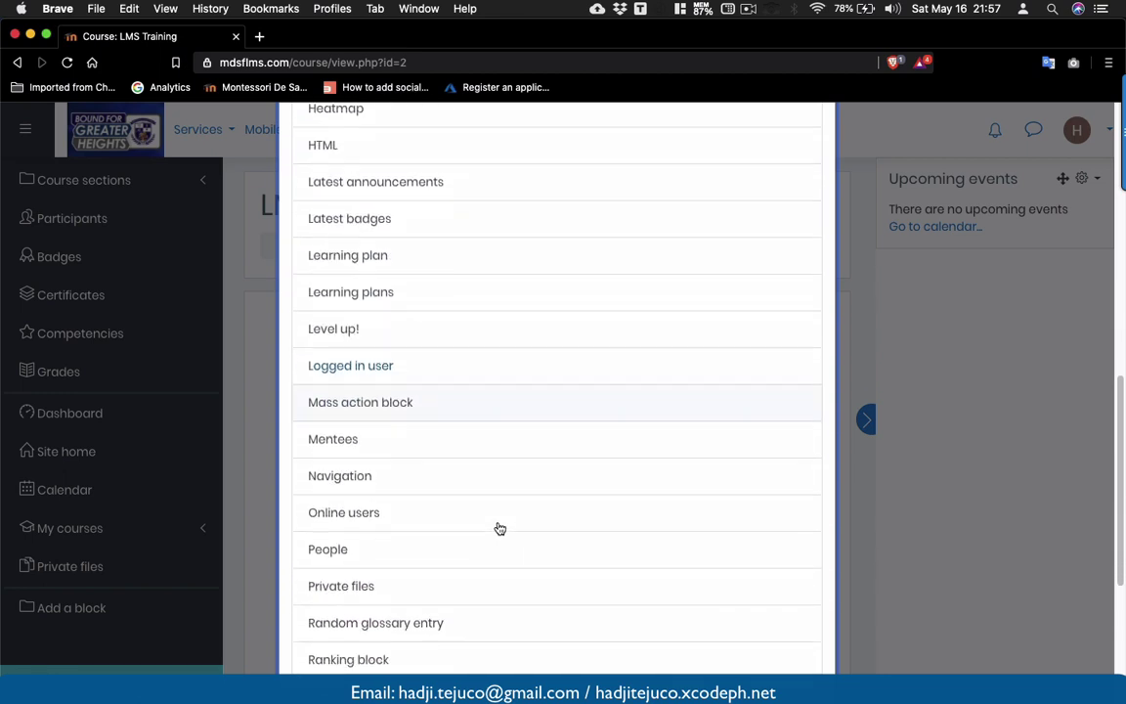
{"action": "scroll", "coordinate": [500, 528], "scroll_direction": "down", "scroll_amount": 1}
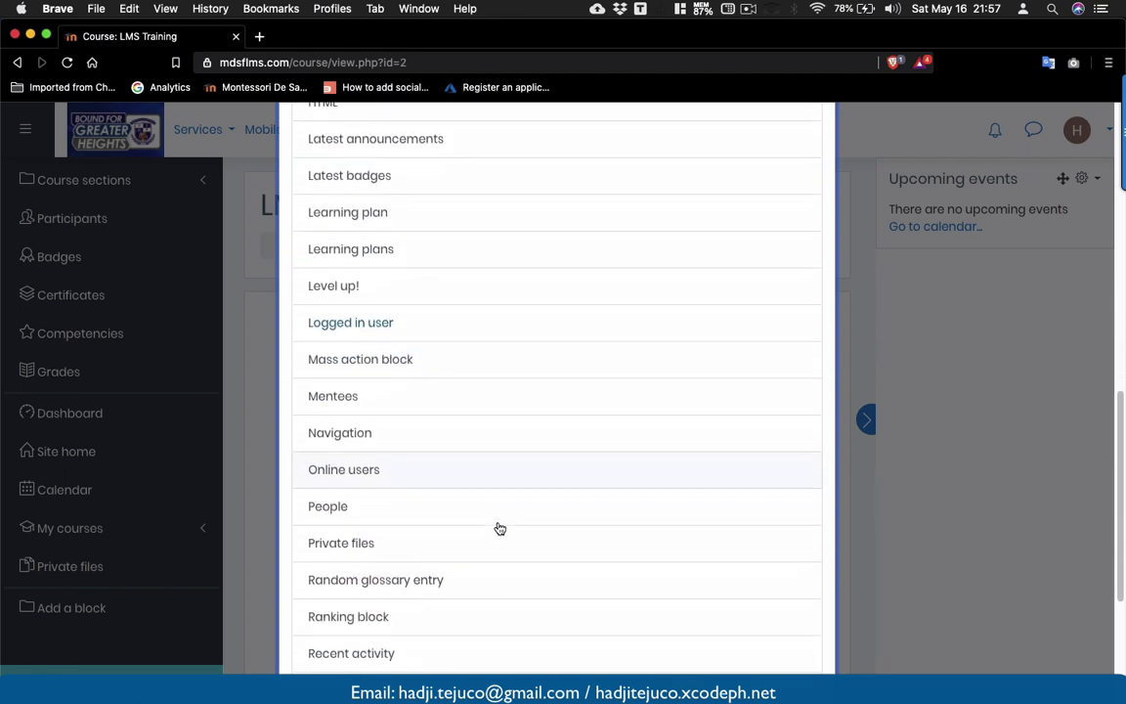
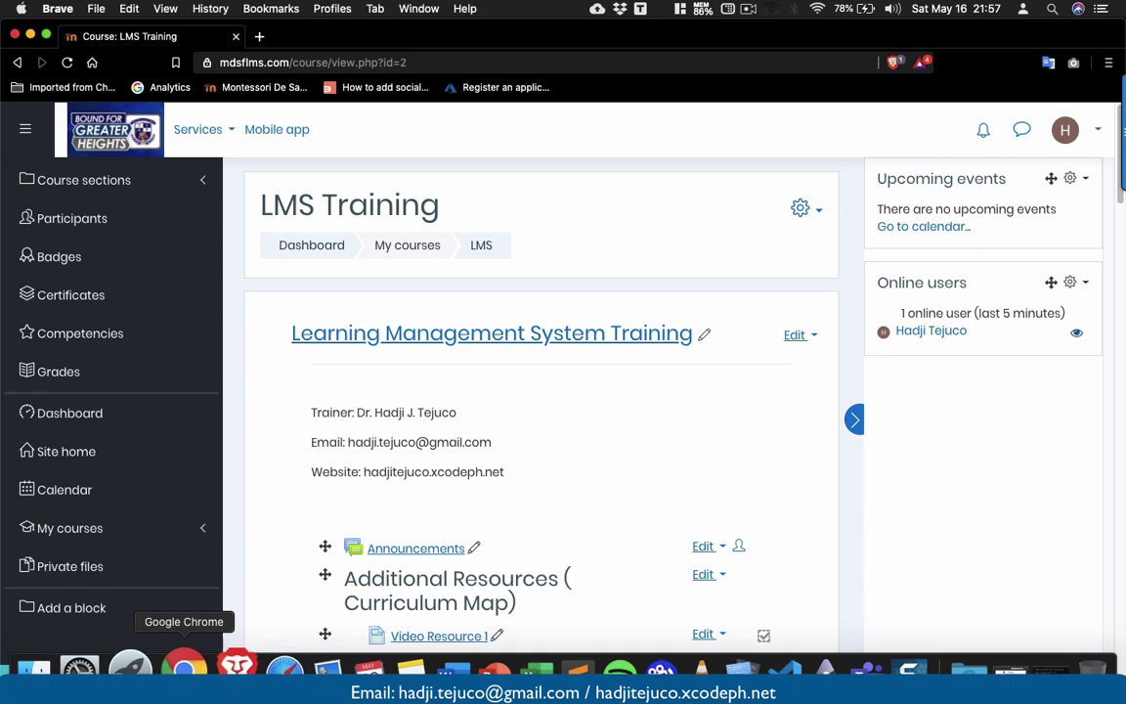
- Open a new Chrome window, move it onto the other display, and reload the LMS Training course page in Brave
{"action": "right_click", "coordinate": [174, 669]}
{"action": "left_click", "coordinate": [217, 528]}
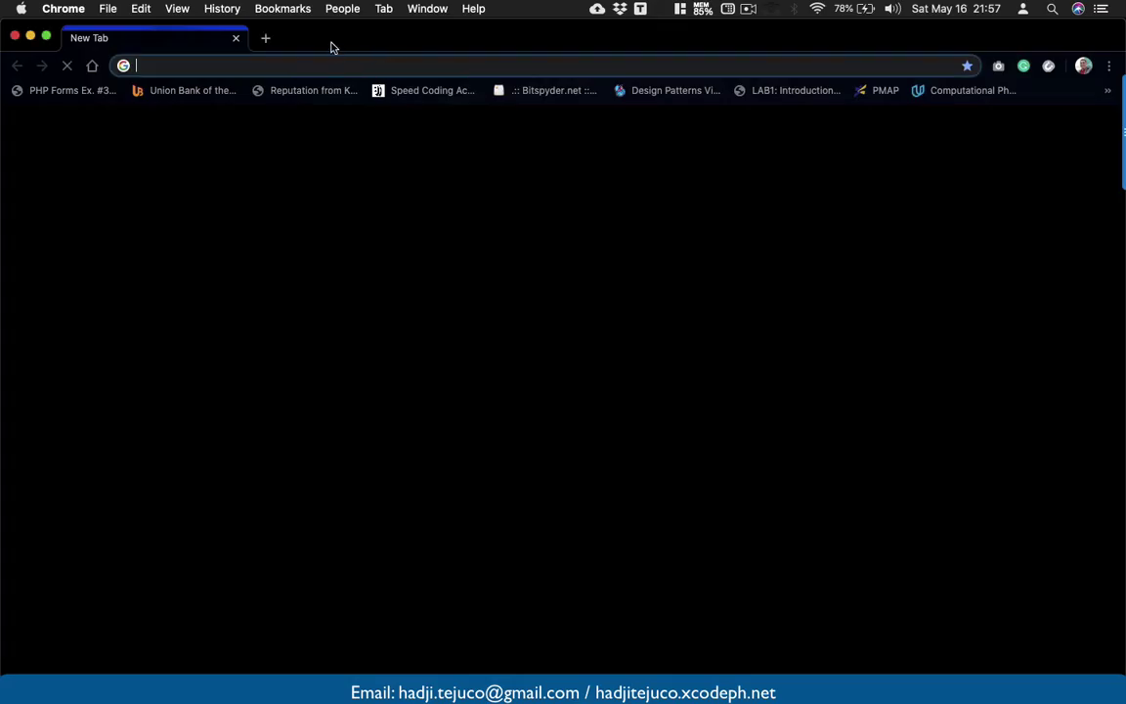
{"action": "left_click_drag", "start_coordinate": [331, 47], "coordinate": [1125, 45]}
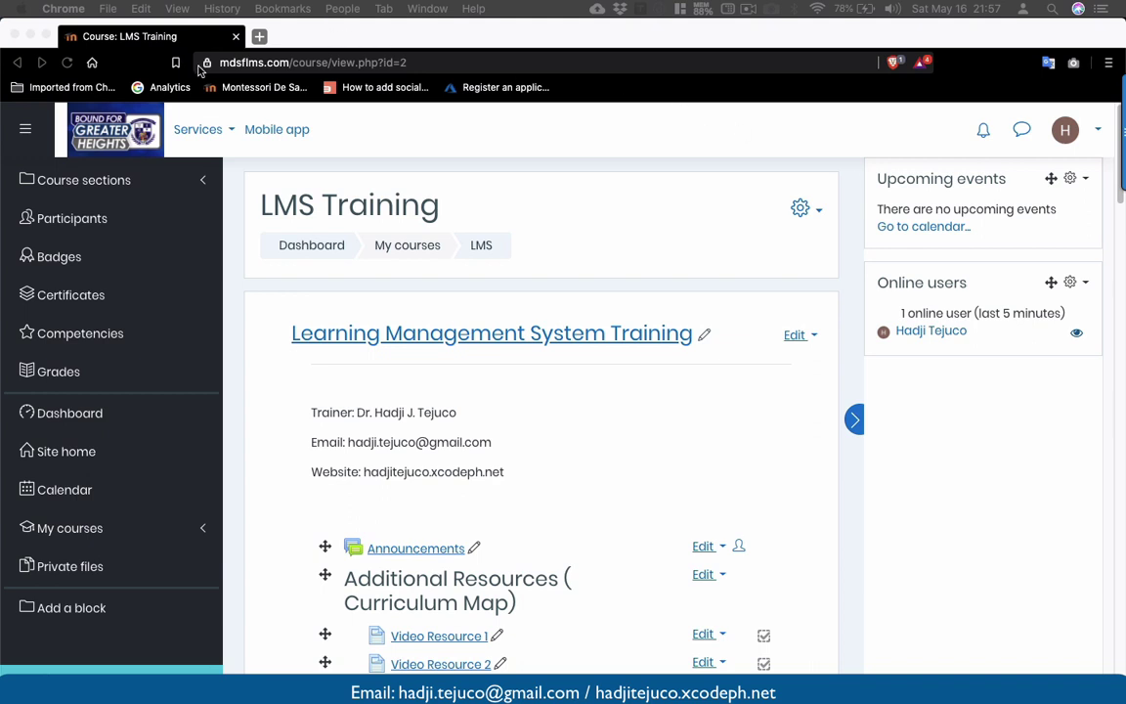
{"action": "left_click", "coordinate": [66, 65]}
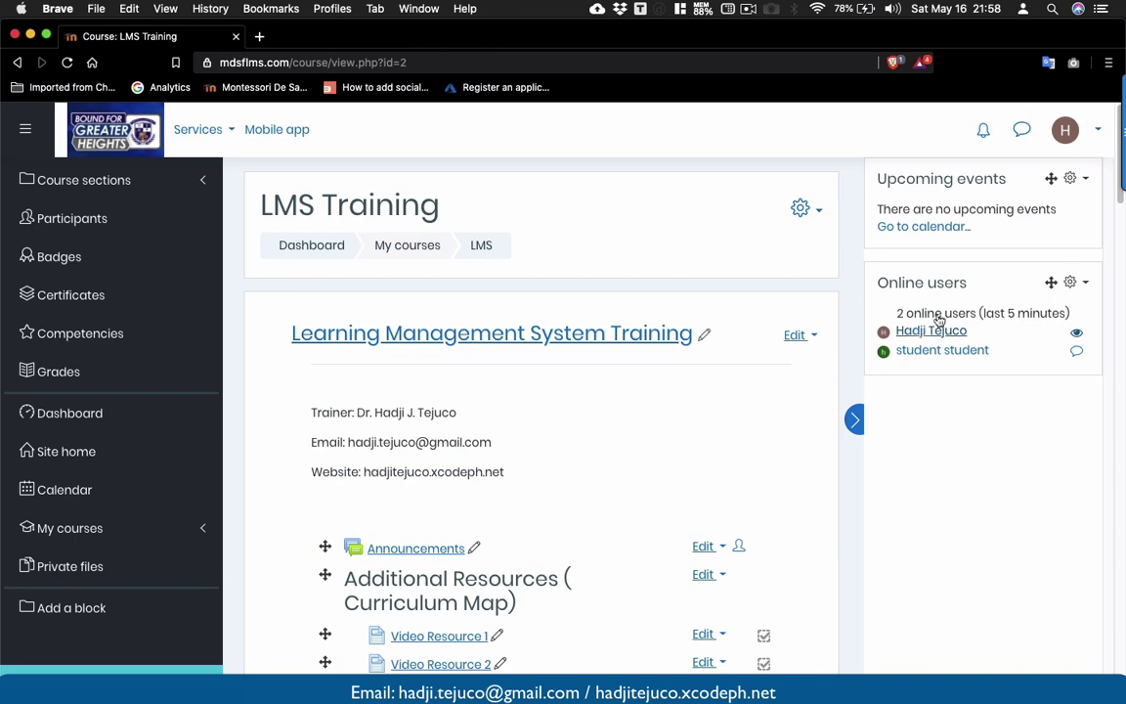
{"action": "left_click", "coordinate": [1114, 352]}
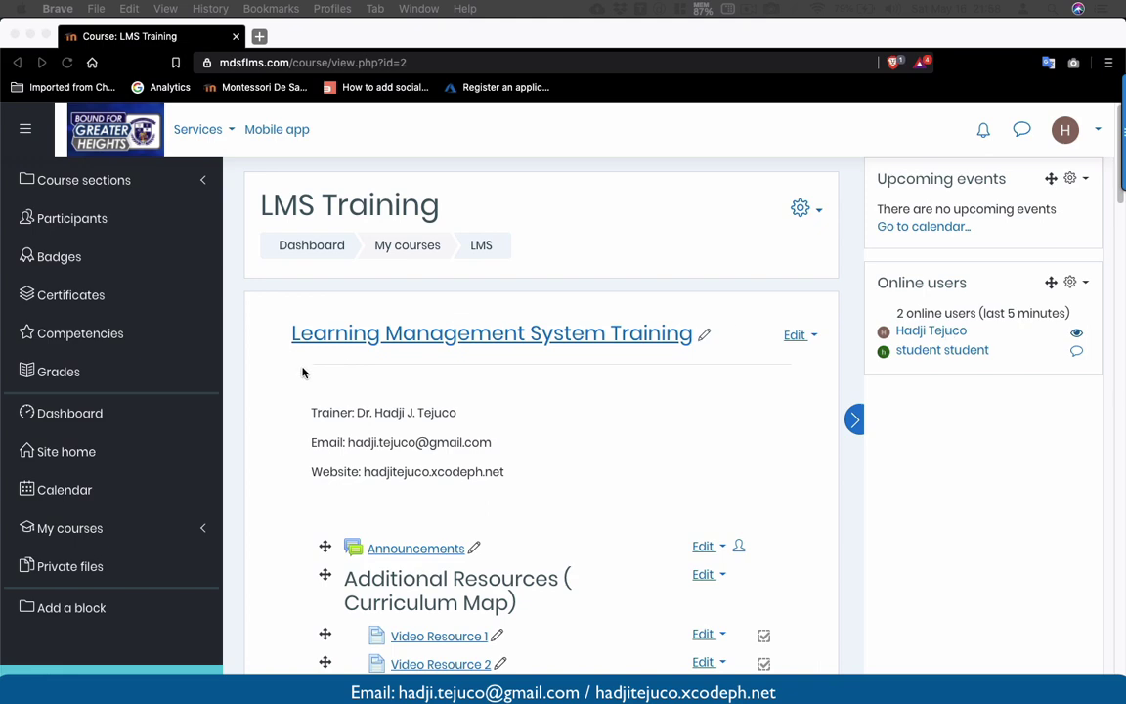
- Examine the list of blocks available for the LMS Training course, and close it without adding any
{"action": "left_click", "coordinate": [78, 608]}
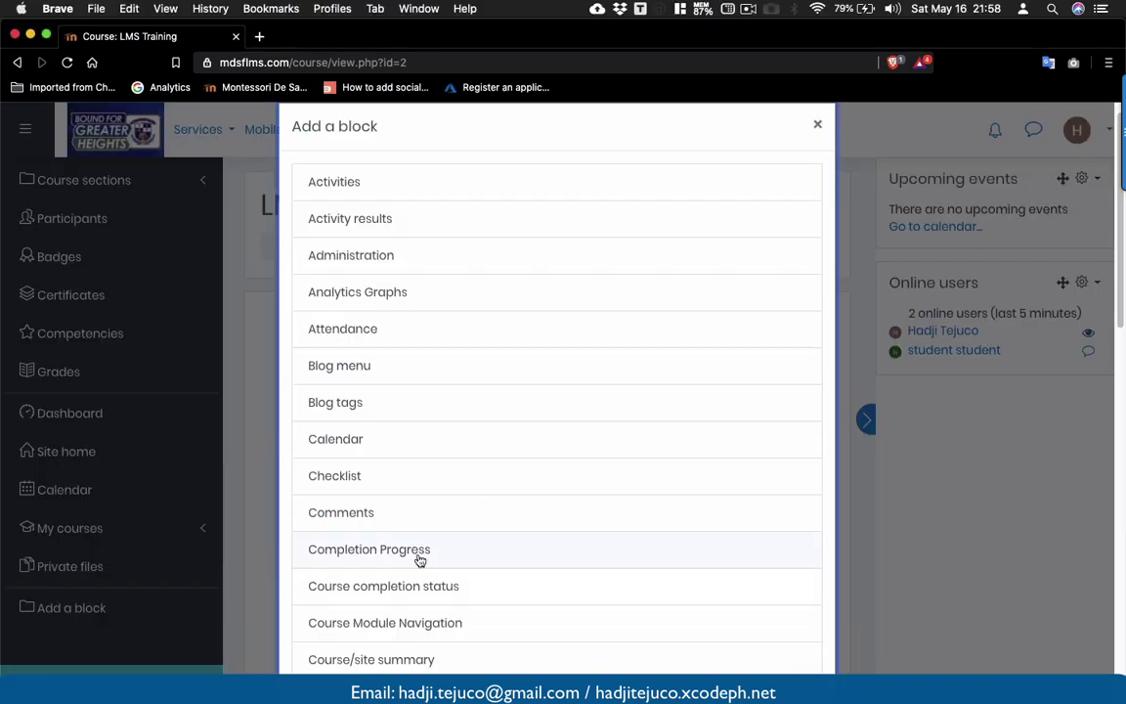
{"action": "scroll", "coordinate": [419, 559], "scroll_direction": "down", "scroll_amount": 10}
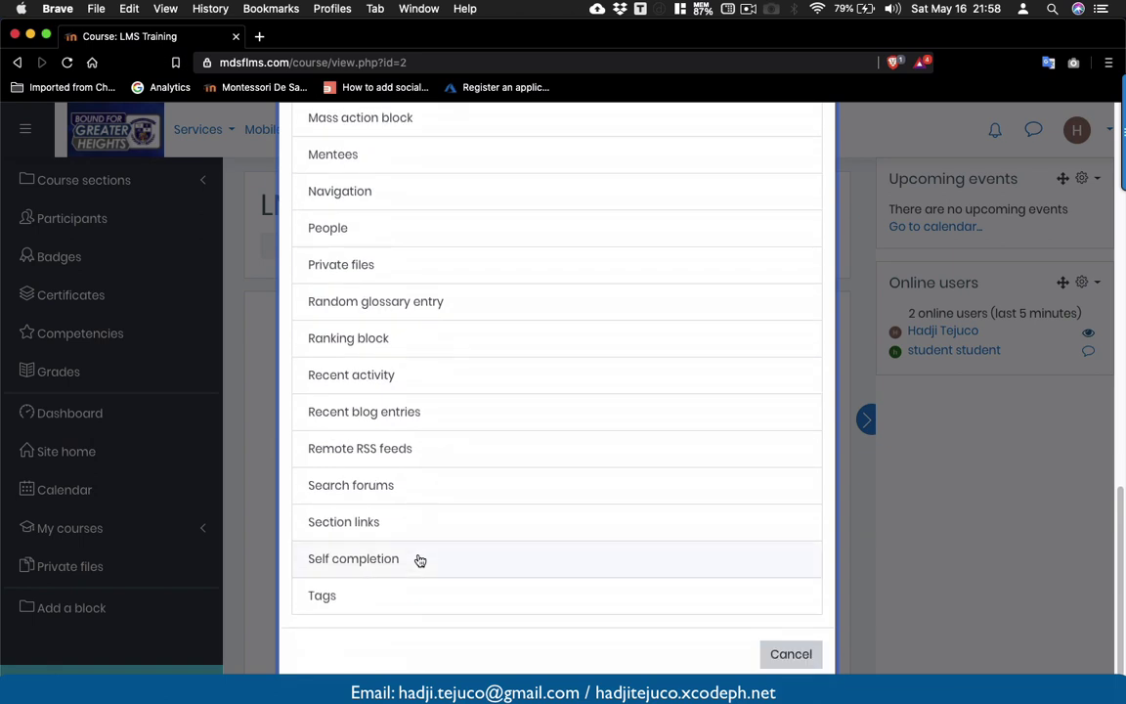
{"action": "scroll", "coordinate": [419, 559], "scroll_direction": "up", "scroll_amount": 5}
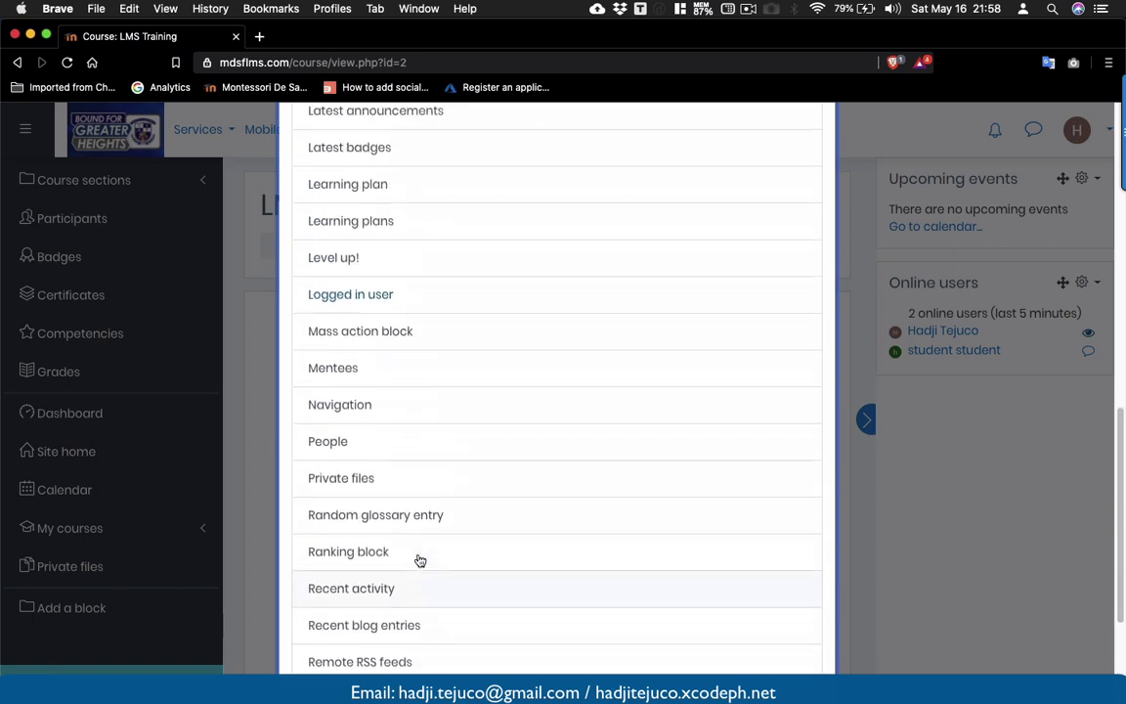
{"action": "scroll", "coordinate": [419, 559], "scroll_direction": "up", "scroll_amount": 4}
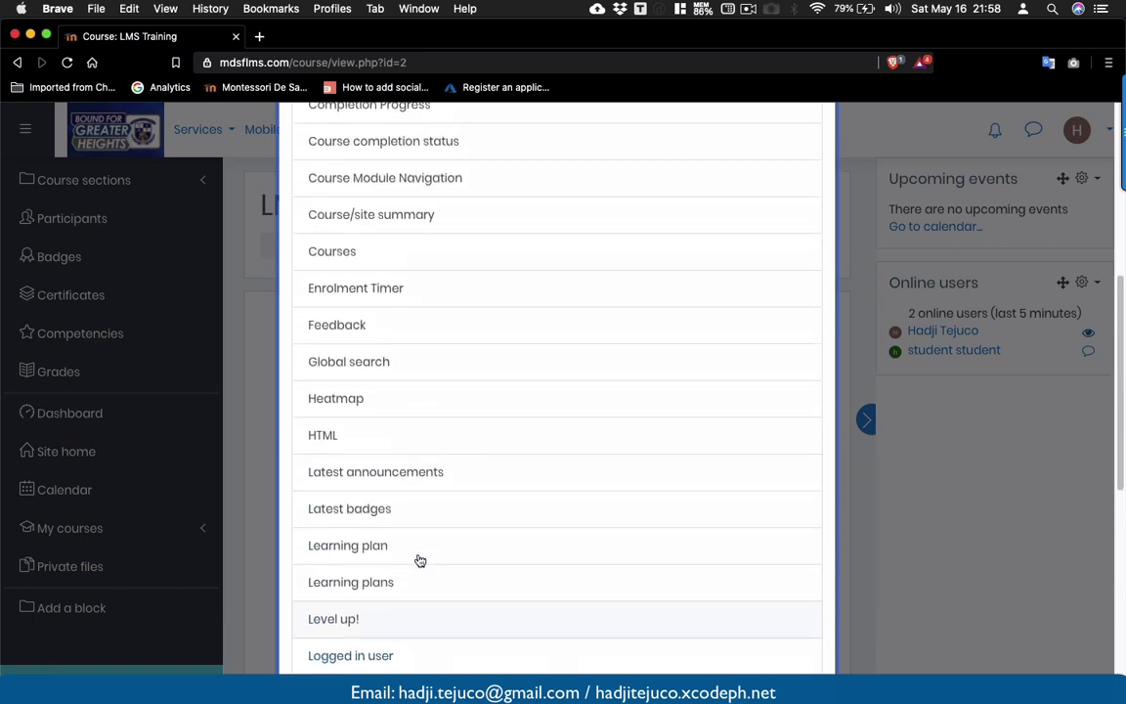
{"action": "scroll", "coordinate": [419, 559], "scroll_direction": "up", "scroll_amount": 3}
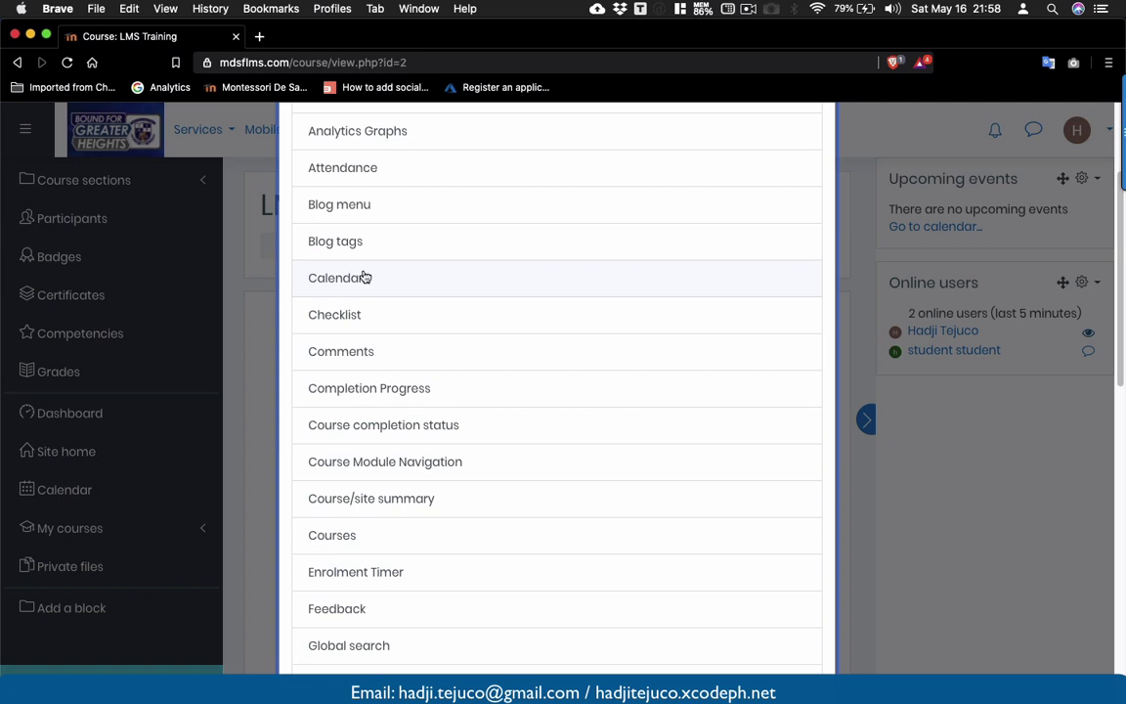
{"action": "scroll", "coordinate": [363, 277], "scroll_direction": "down", "scroll_amount": 2}
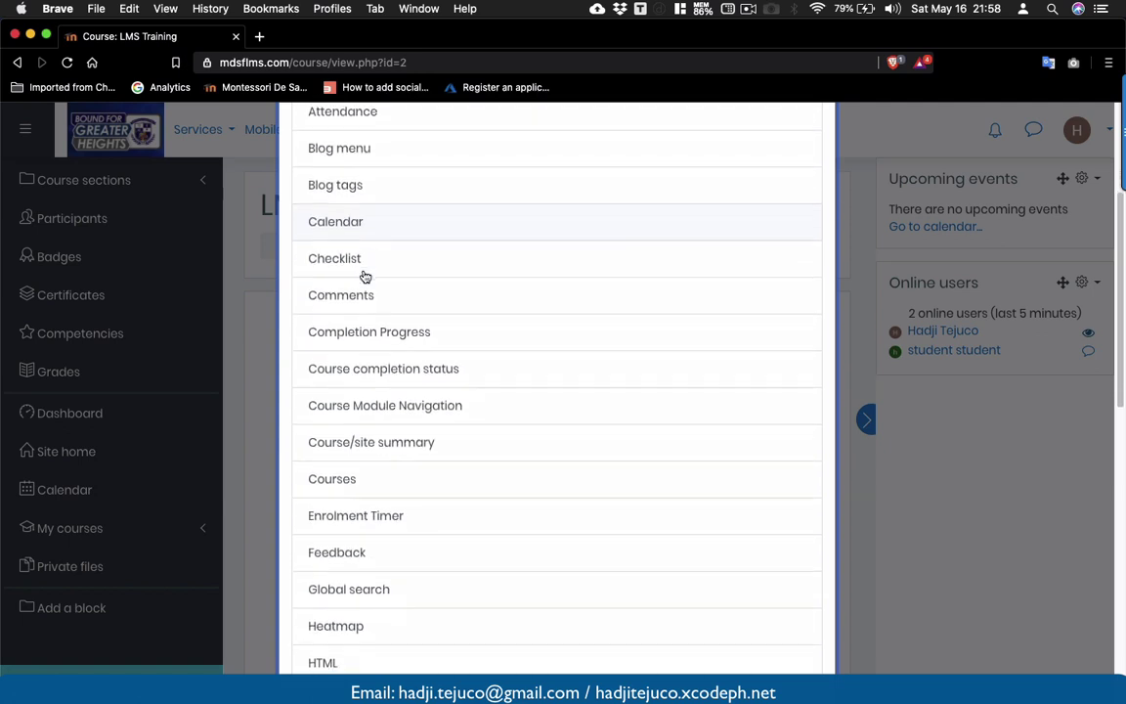
{"action": "scroll", "coordinate": [364, 277], "scroll_direction": "down", "scroll_amount": 3}
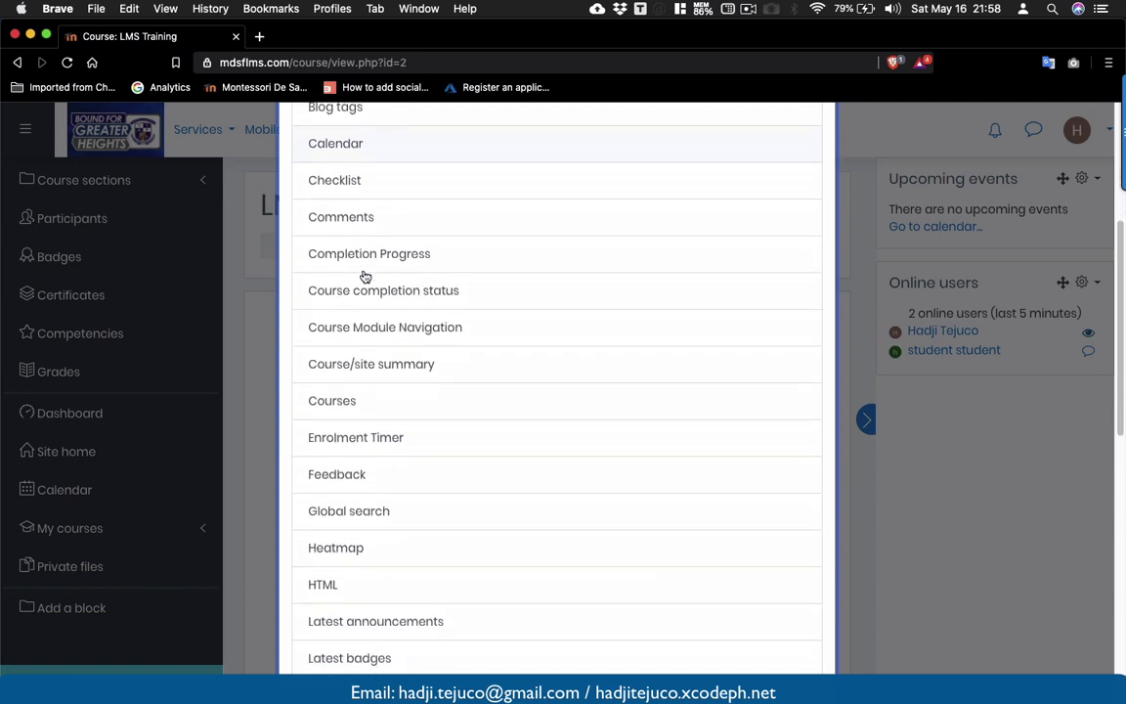
{"action": "scroll", "coordinate": [363, 278], "scroll_direction": "down", "scroll_amount": 2}
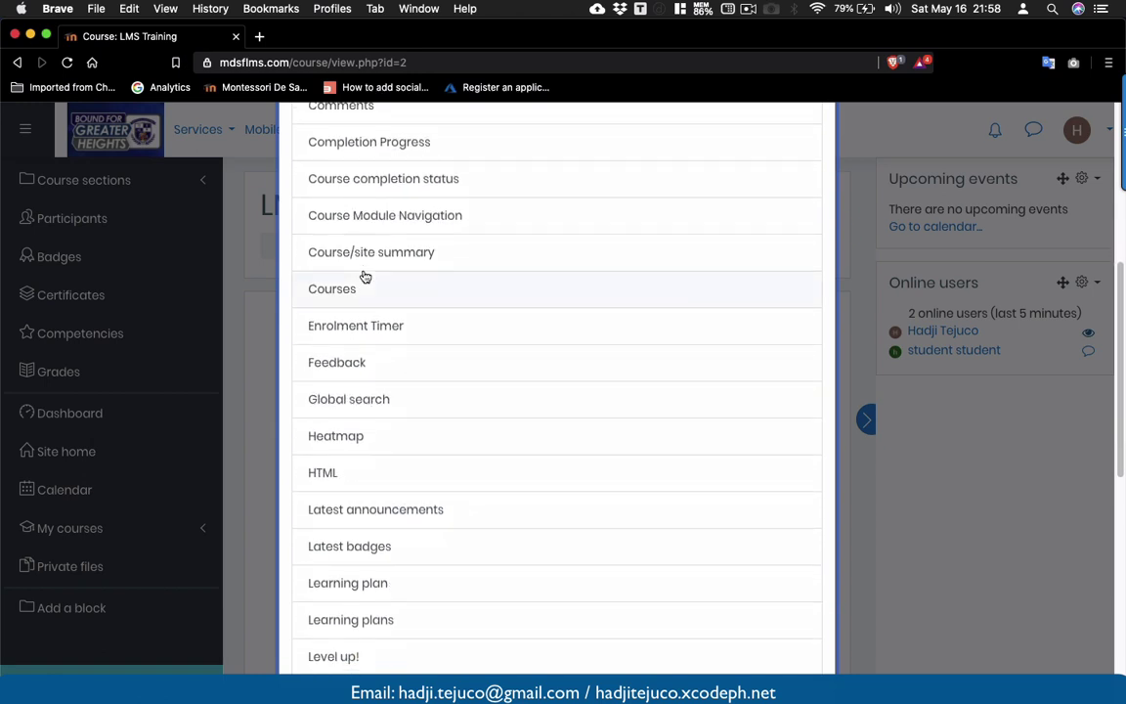
{"action": "scroll", "coordinate": [363, 277], "scroll_direction": "down", "scroll_amount": 4}
{"action": "scroll", "coordinate": [364, 277], "scroll_direction": "down", "scroll_amount": 5}
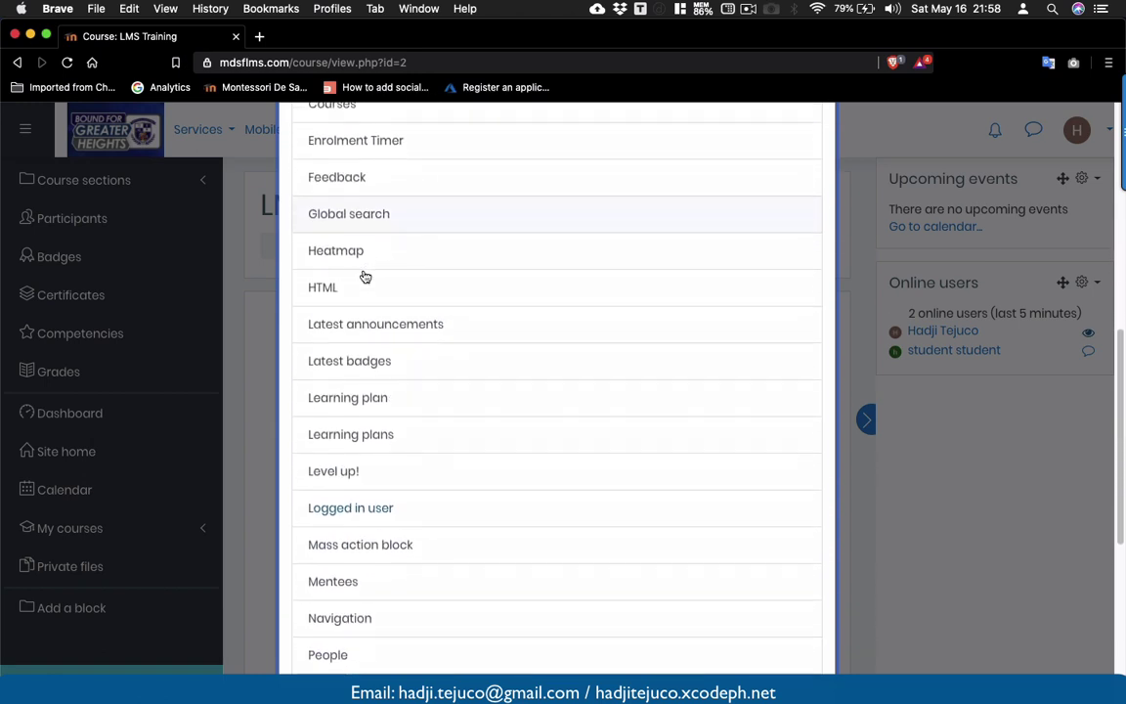
{"action": "scroll", "coordinate": [364, 277], "scroll_direction": "down", "scroll_amount": 5}
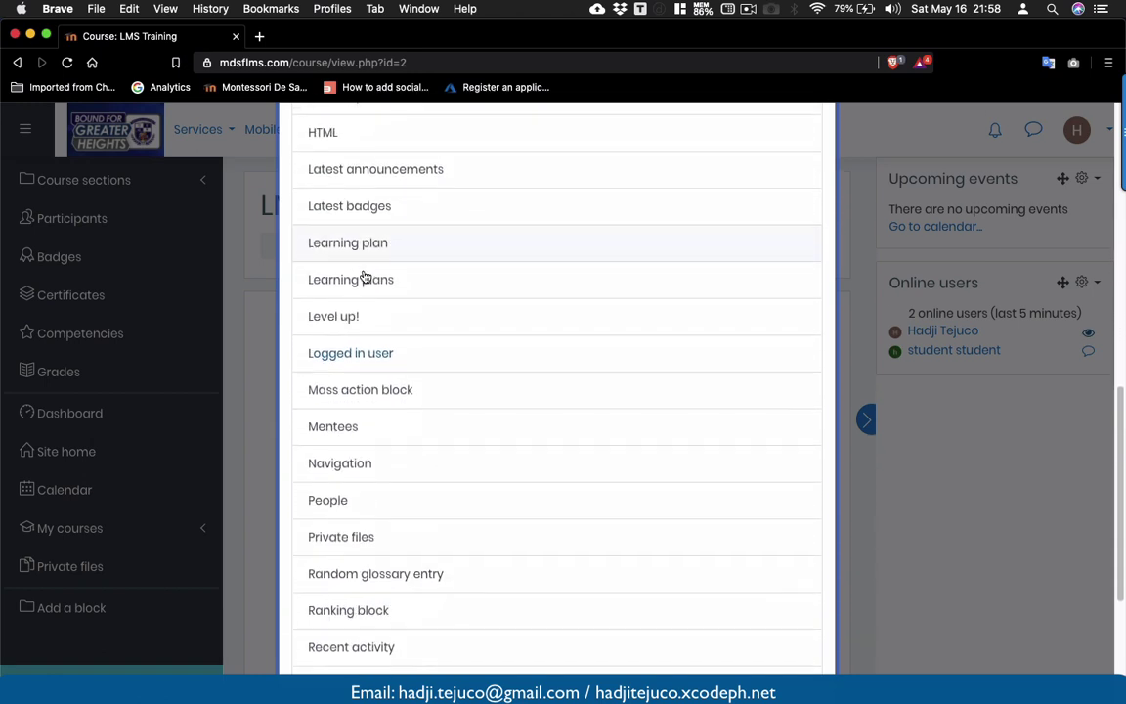
{"action": "scroll", "coordinate": [364, 278], "scroll_direction": "down", "scroll_amount": 3}
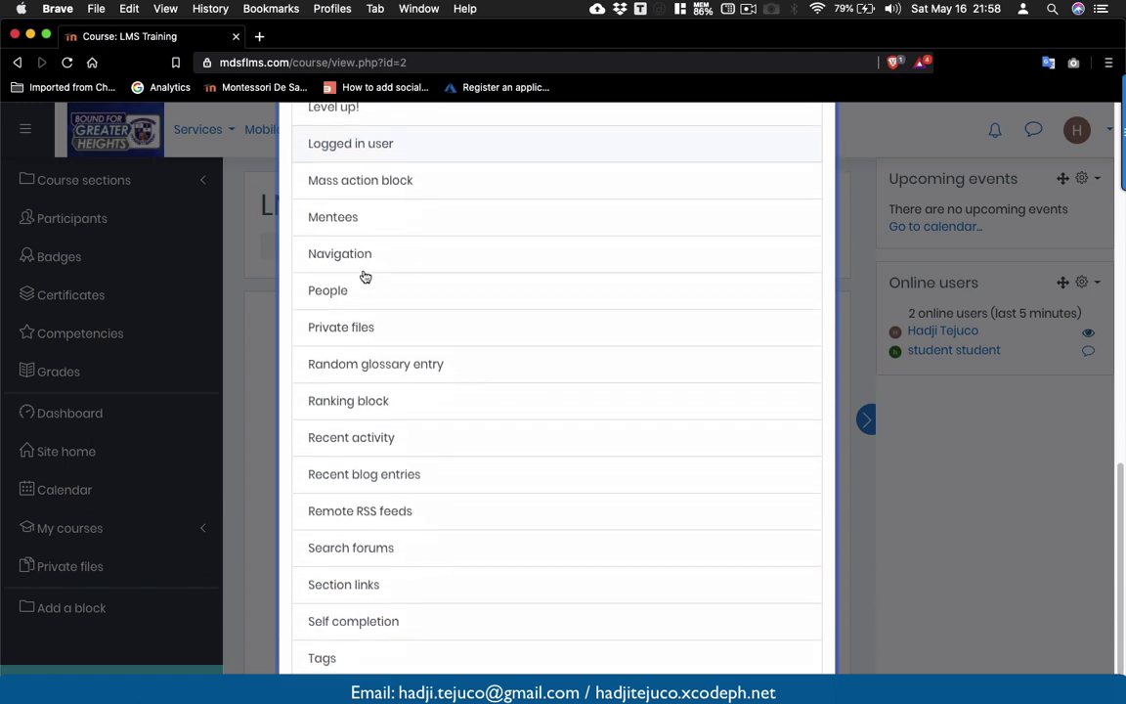
{"action": "scroll", "coordinate": [363, 277], "scroll_direction": "down", "scroll_amount": 1}
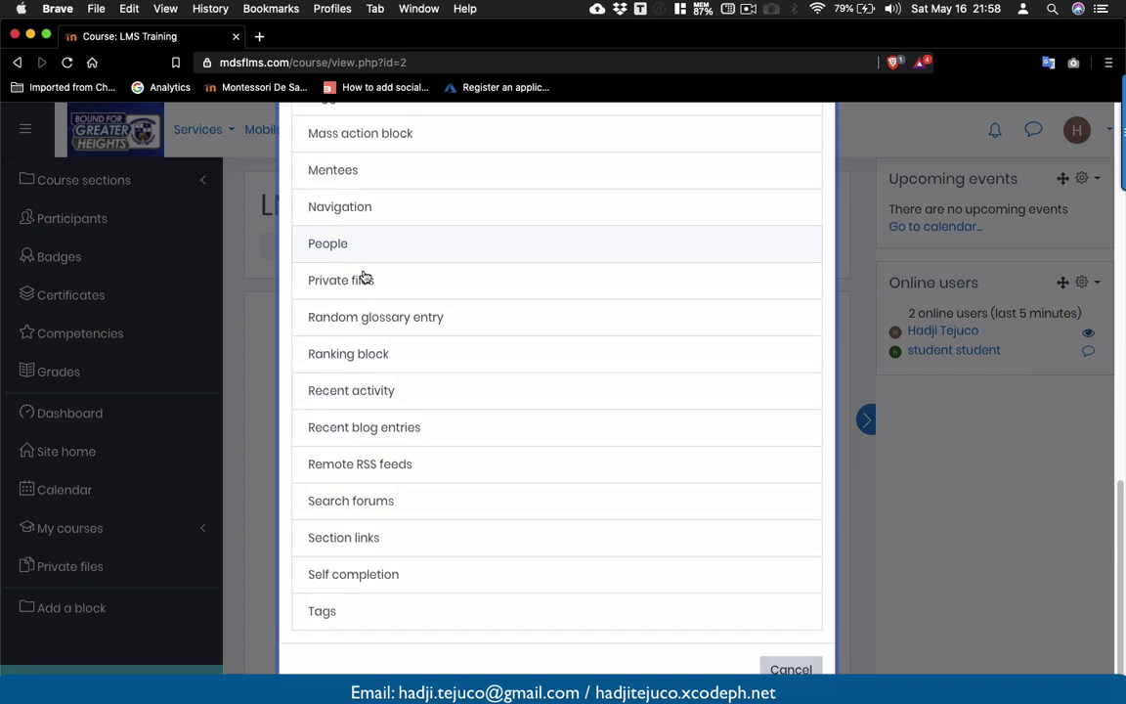
{"action": "left_click", "coordinate": [782, 669]}
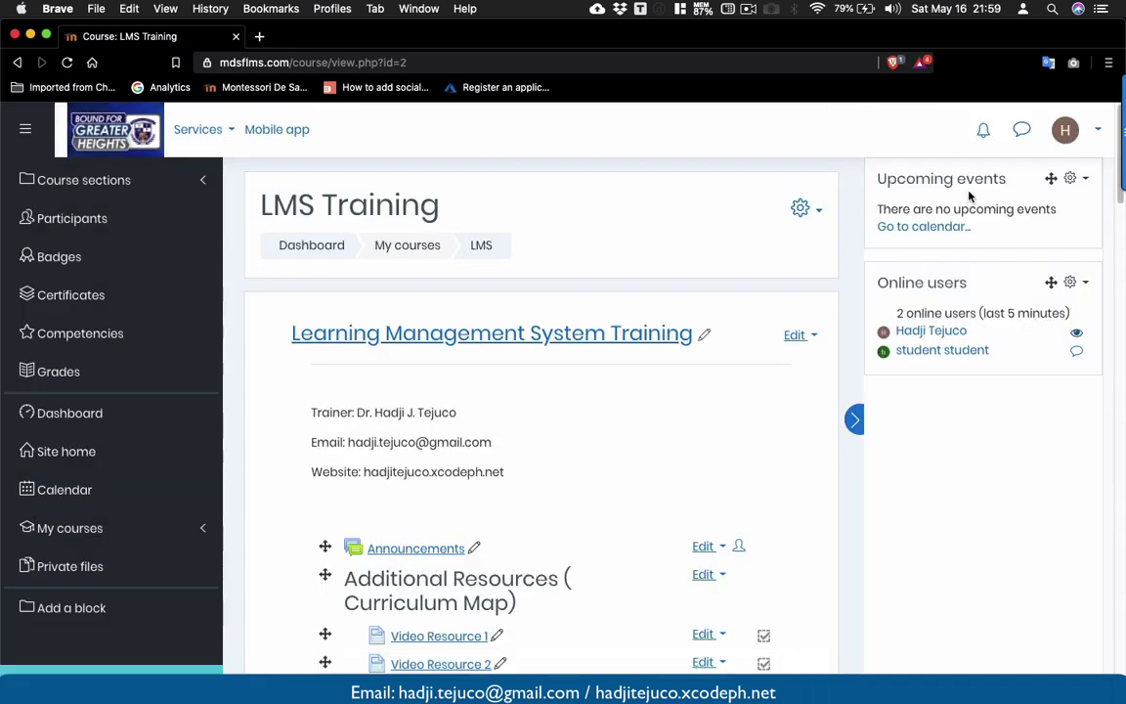
- Start adding a new Assignment activity to the Adding Blocks section of the LMS Training course
{"action": "scroll", "coordinate": [779, 410], "scroll_direction": "down", "scroll_amount": 20}
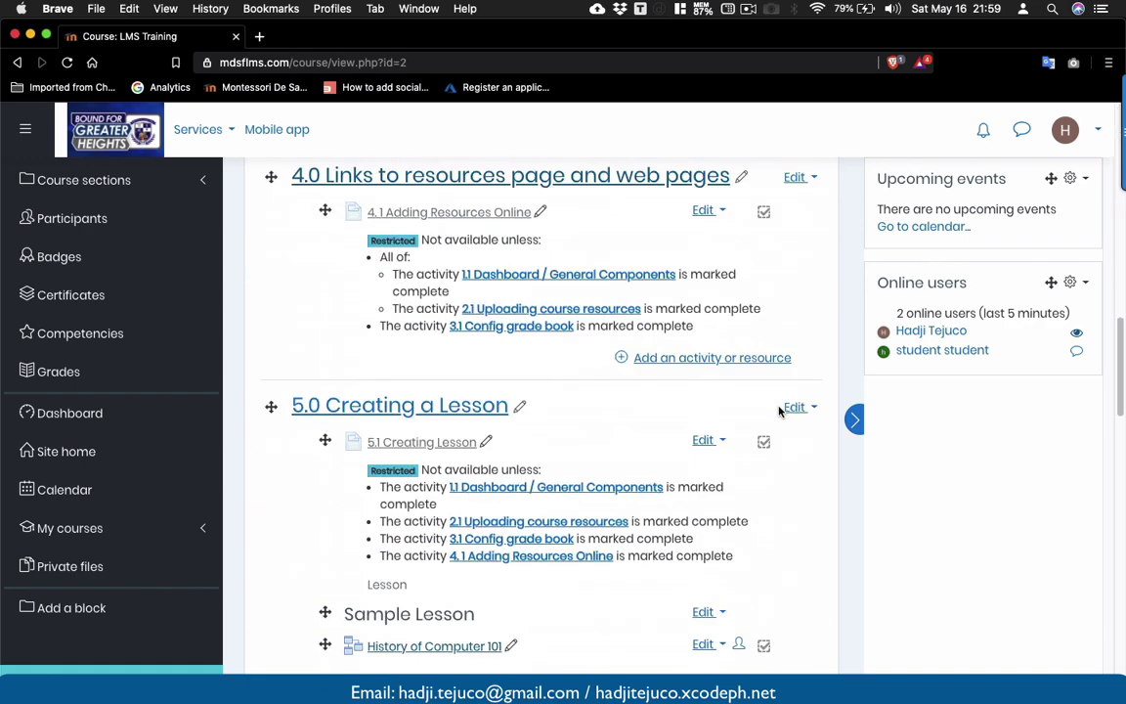
{"action": "scroll", "coordinate": [779, 410], "scroll_direction": "down", "scroll_amount": 5}
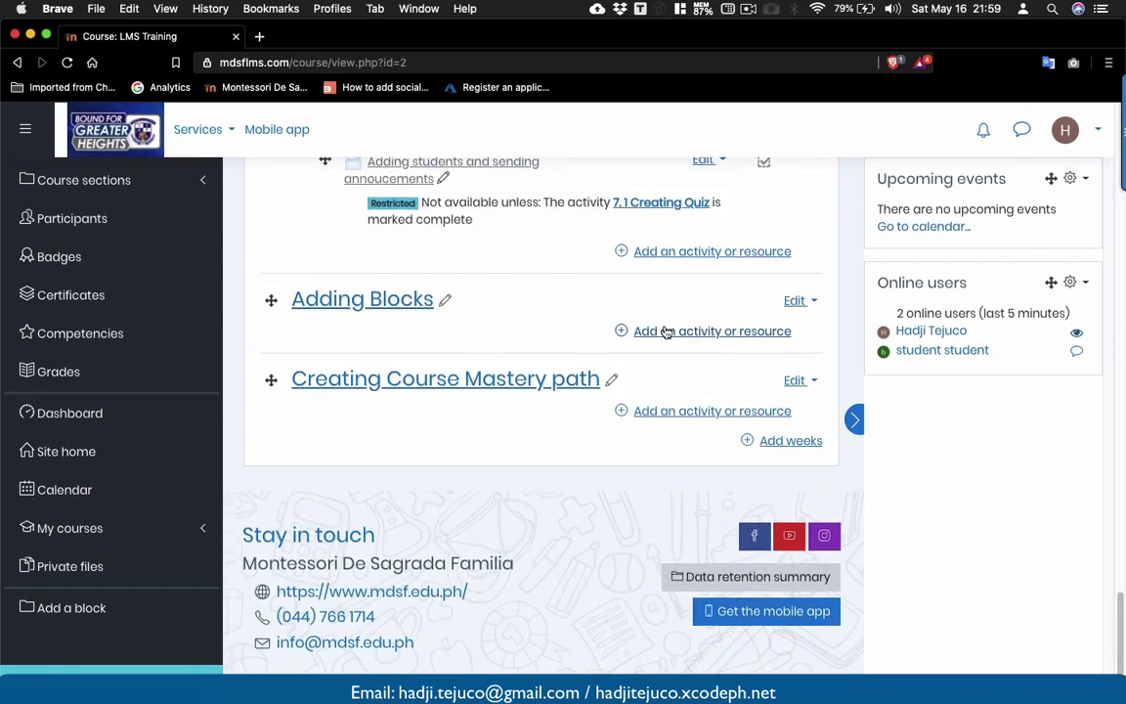
{"action": "left_click", "coordinate": [665, 331]}
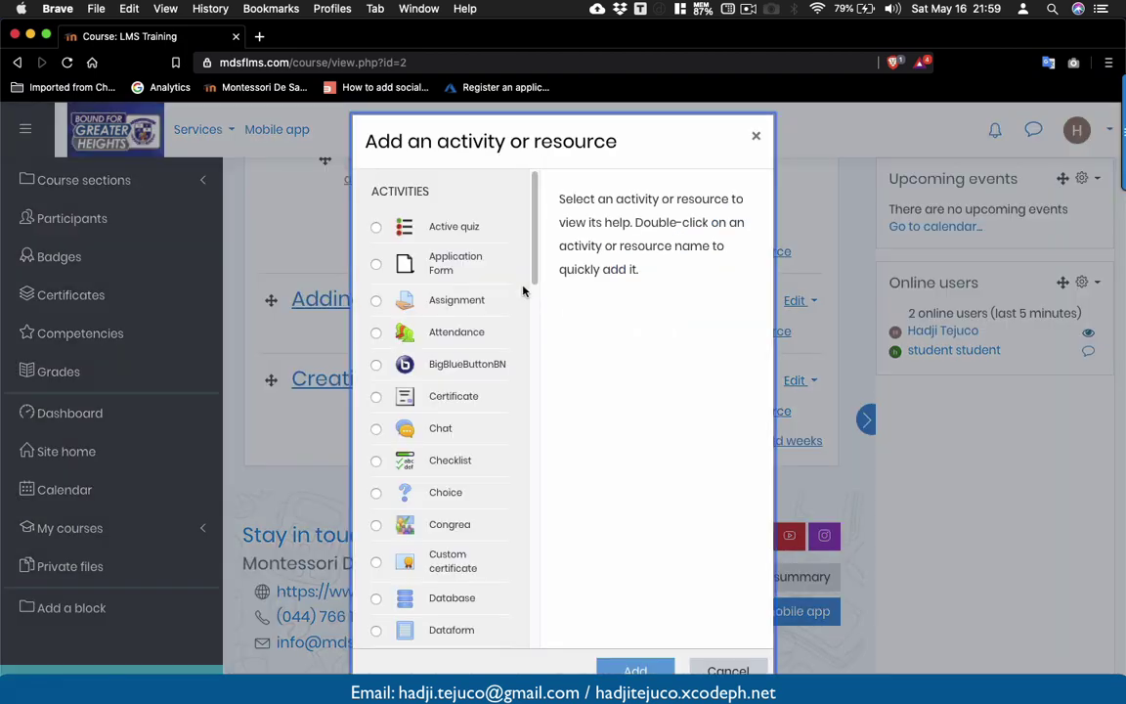
{"action": "left_click", "coordinate": [445, 303]}
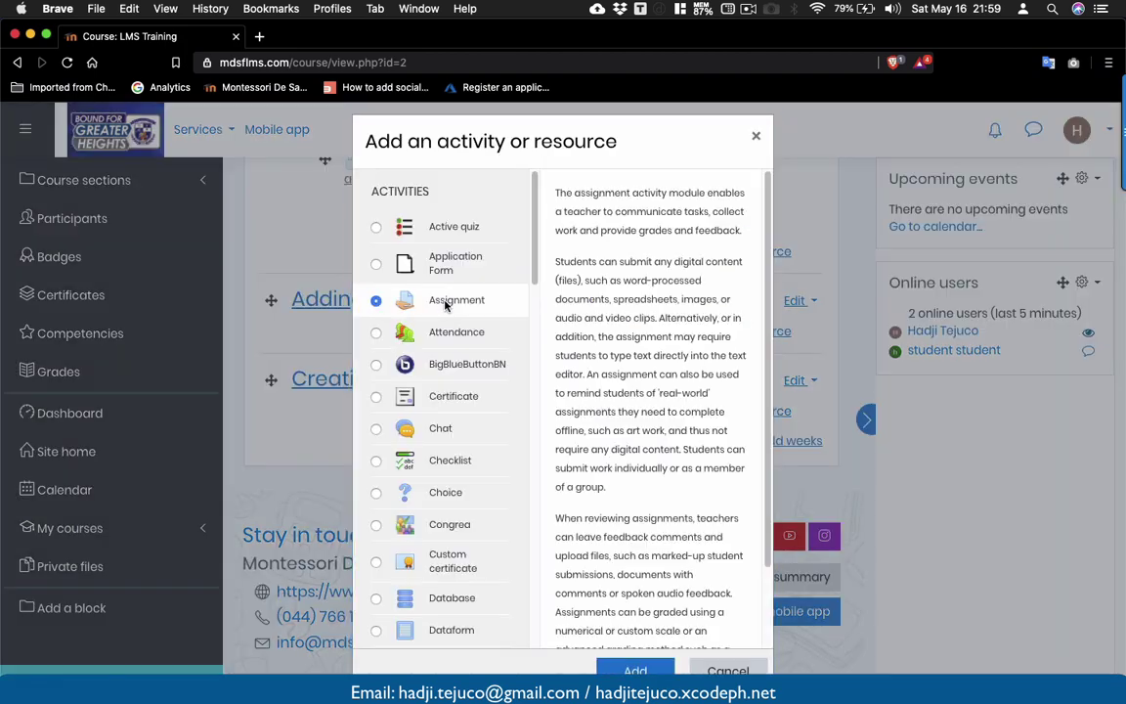
{"action": "left_click", "coordinate": [640, 668]}
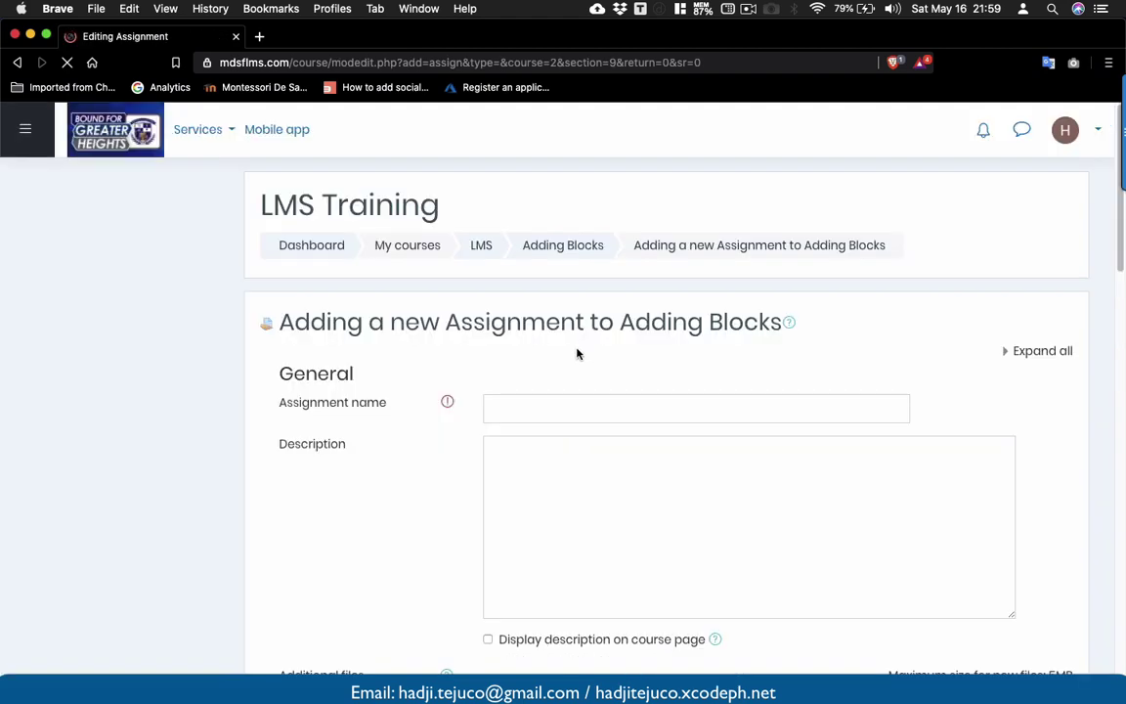
- Name the new assignment "Test Assignment"
{"action": "left_click", "coordinate": [555, 399]}
{"action": "type", "text": "Test"}
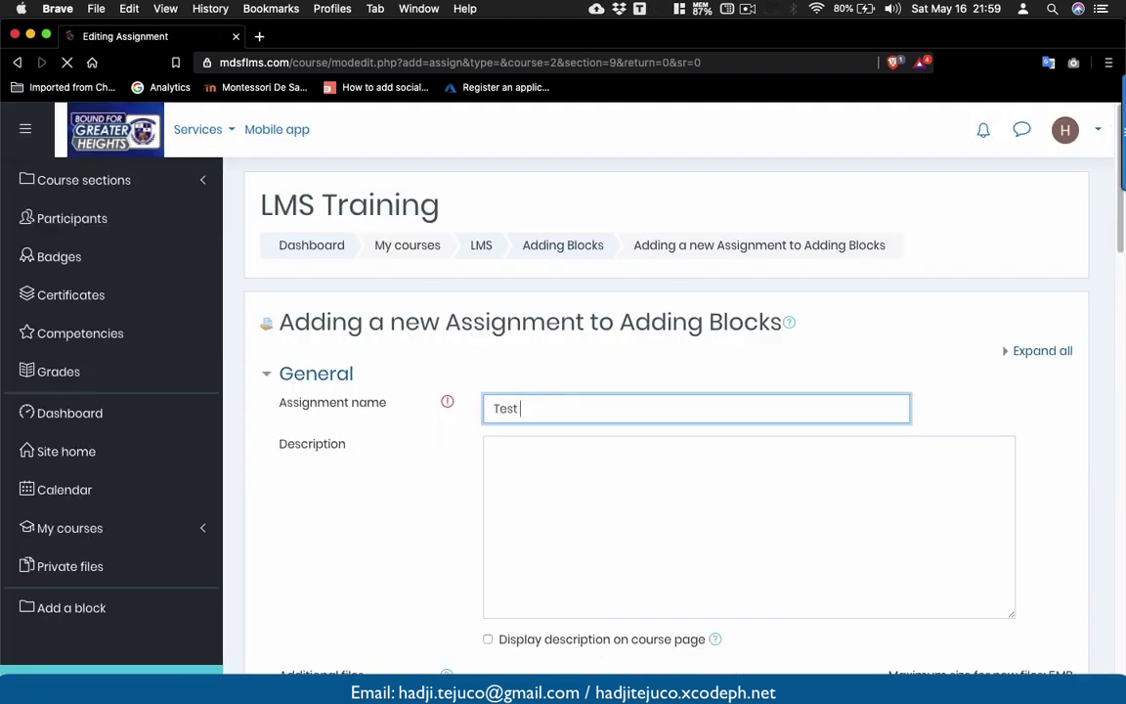
{"action": "type", "text": " Assignment using"}
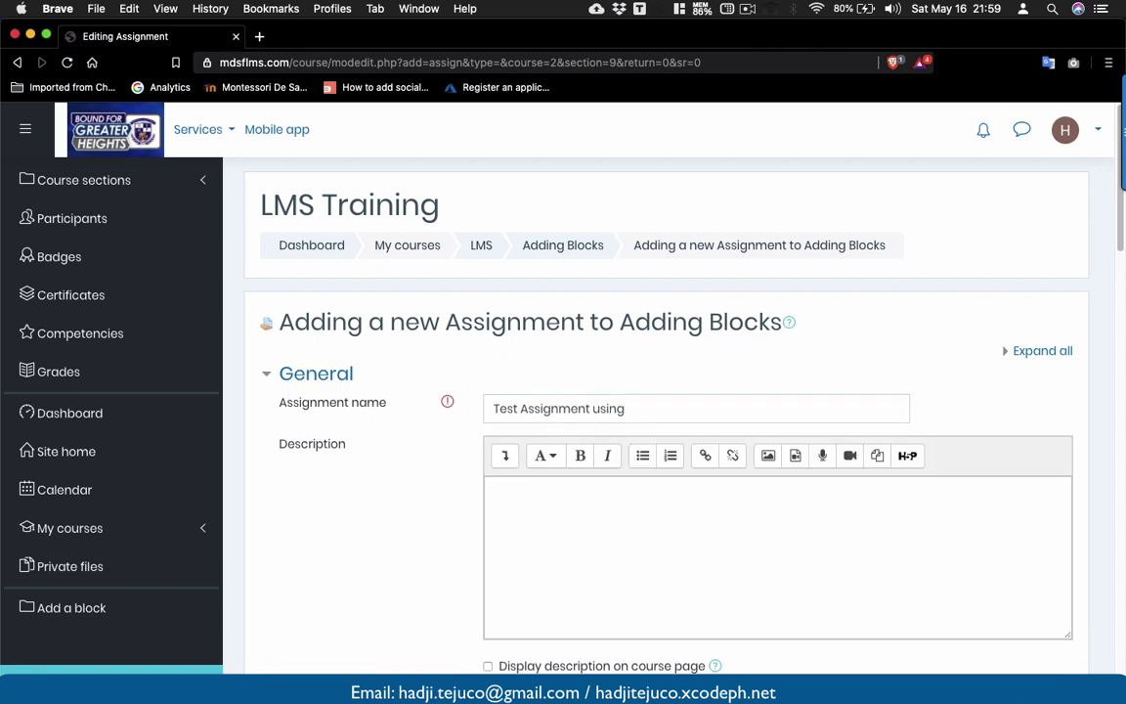
{"action": "double_click", "coordinate": [606, 408]}
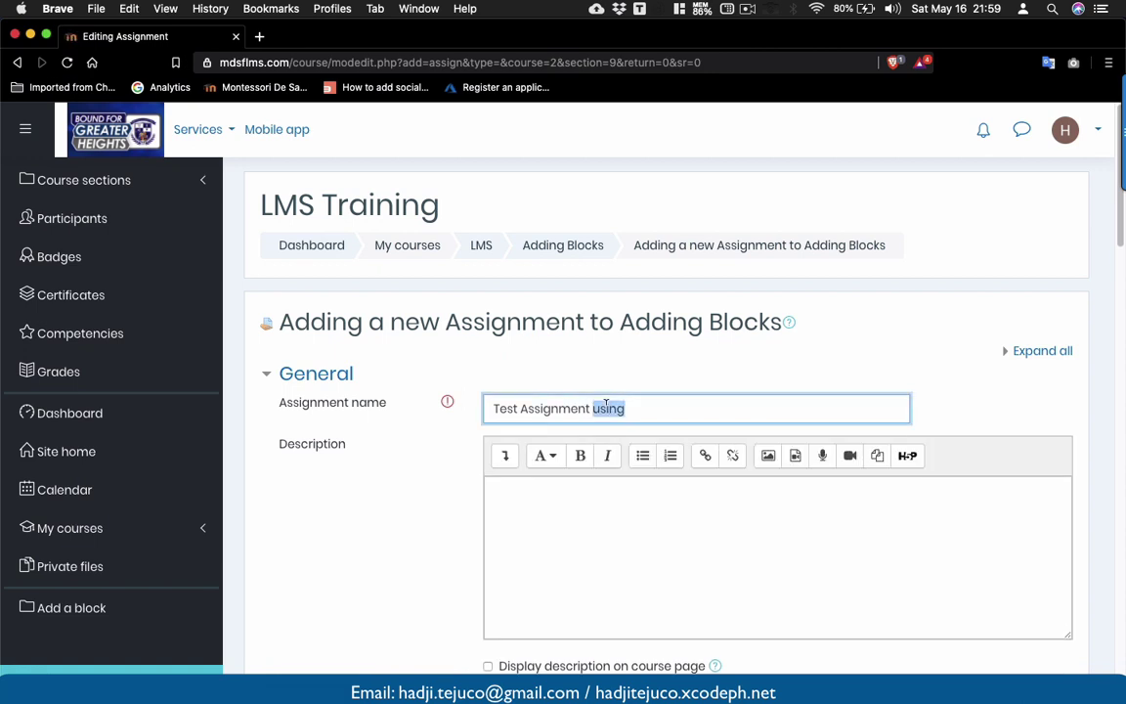
{"action": "key", "text": "BackSpace"}
- Copy the assignment name into its description and enable displaying the description on the course page
{"action": "left_click_drag", "start_coordinate": [610, 404], "coordinate": [482, 407]}
{"action": "key", "text": "ctrl+c"}
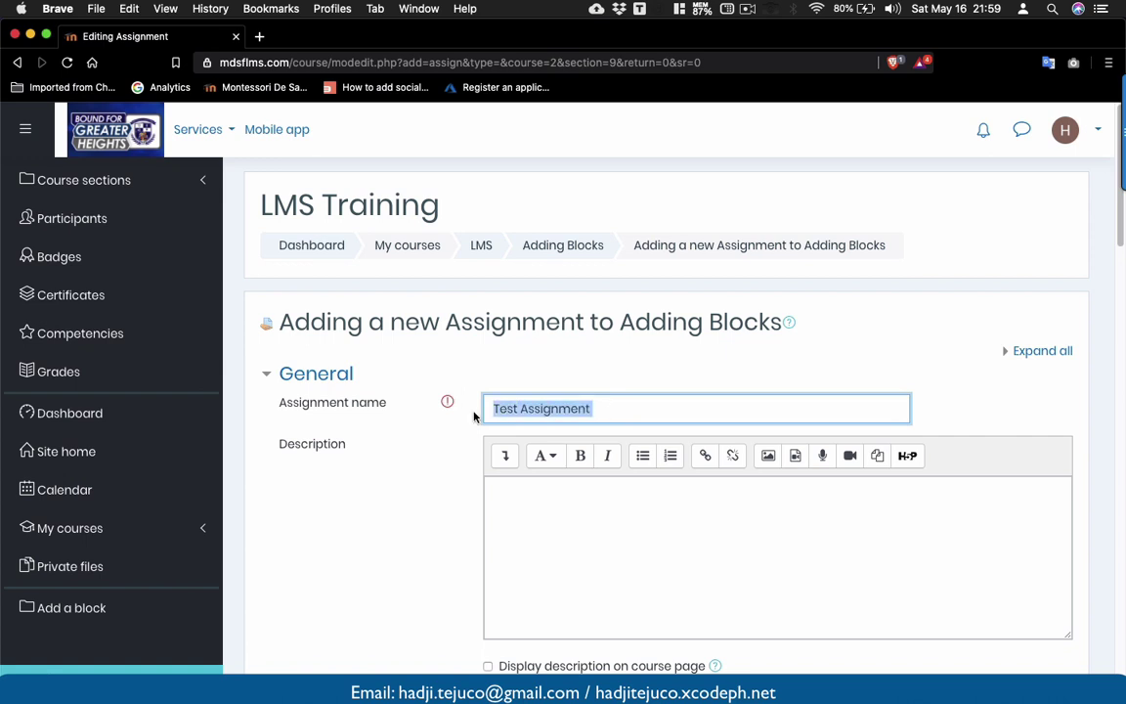
{"action": "left_click", "coordinate": [554, 516]}
{"action": "key", "text": "ctrl+v"}
{"action": "scroll", "coordinate": [553, 515], "scroll_direction": "down", "scroll_amount": 4}
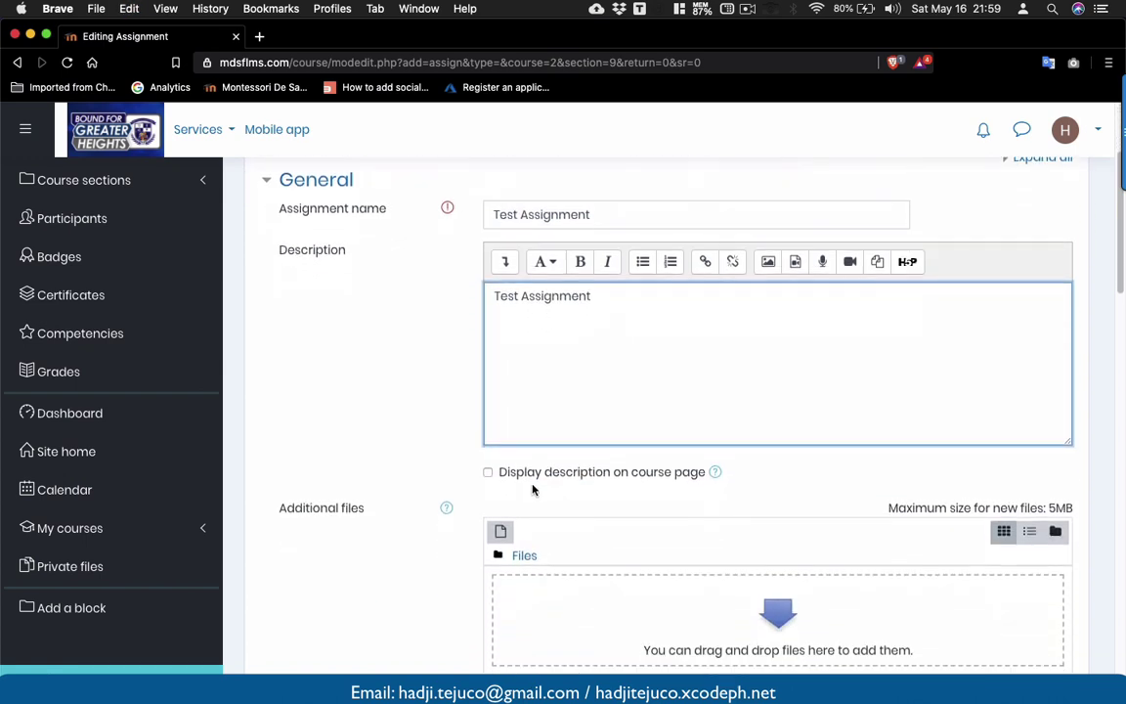
{"action": "left_click", "coordinate": [527, 470]}
- Enable Online text as an additional submission type for the assignment
{"action": "scroll", "coordinate": [527, 477], "scroll_direction": "down", "scroll_amount": 1}
{"action": "scroll", "coordinate": [526, 477], "scroll_direction": "down", "scroll_amount": 5}
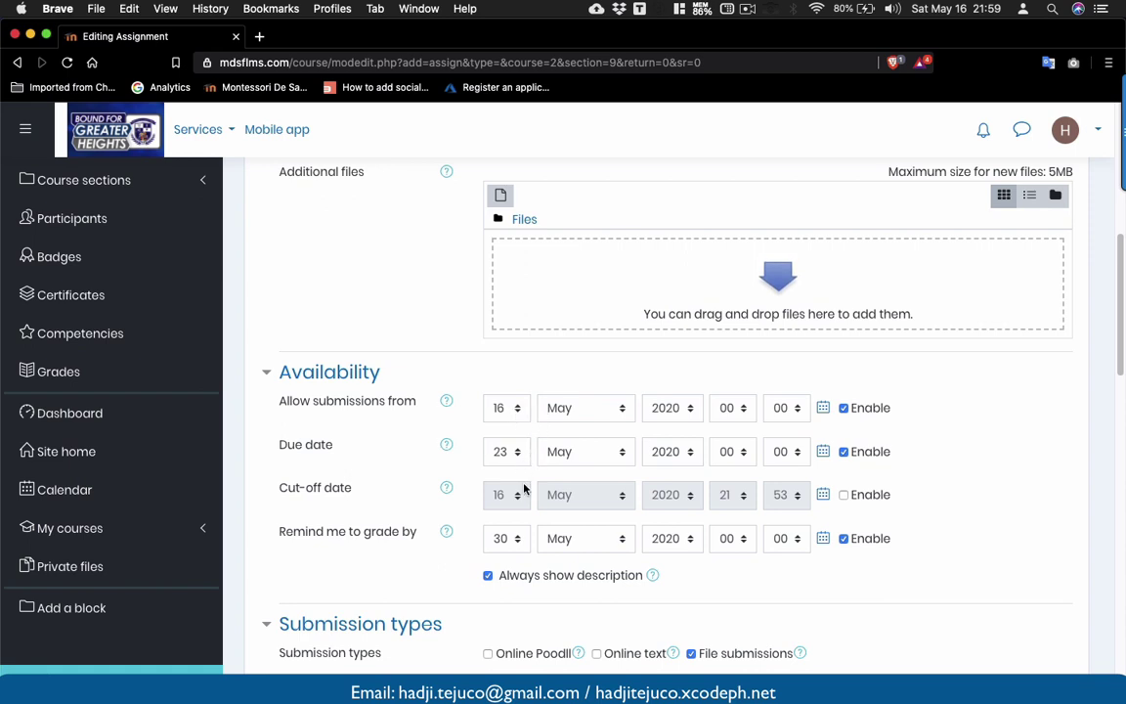
{"action": "scroll", "coordinate": [528, 496], "scroll_direction": "down", "scroll_amount": 5}
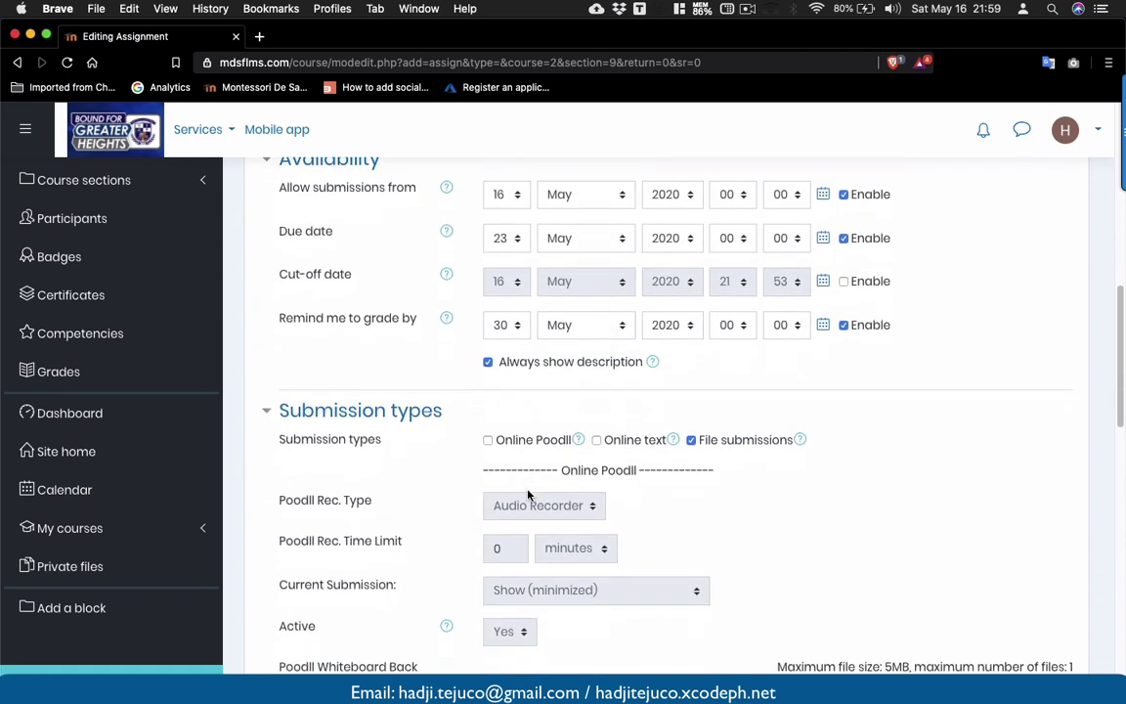
{"action": "left_click", "coordinate": [610, 392]}
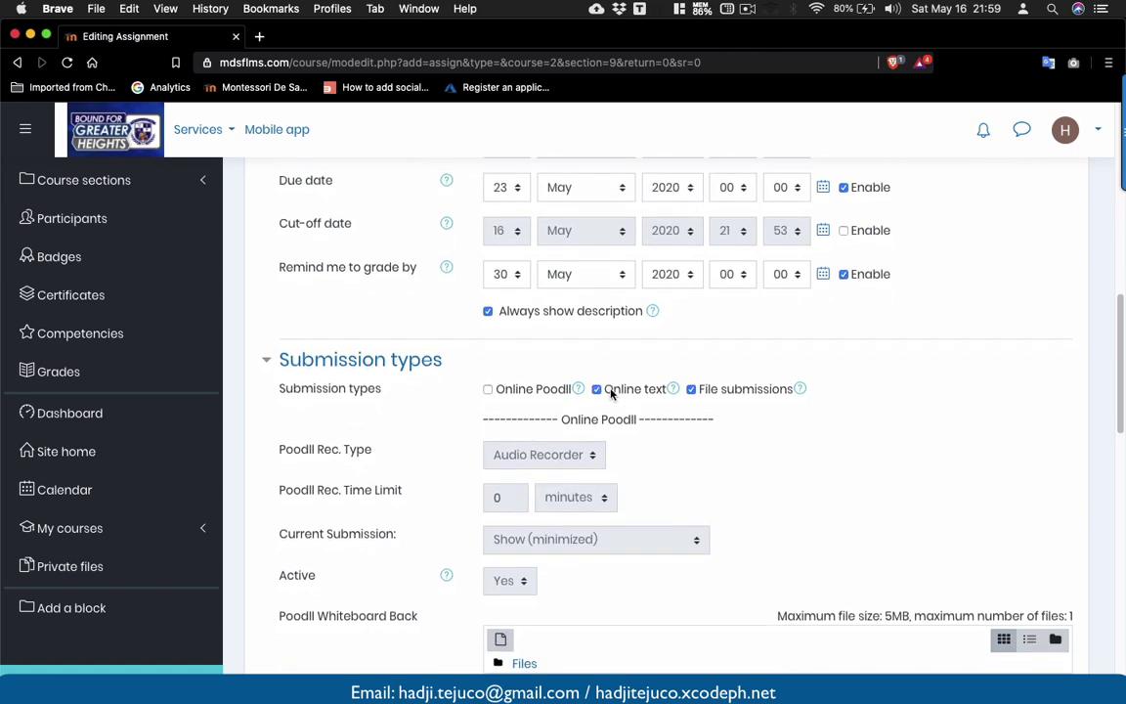
- Save the test assignment, return to the course page and review its entry in the Adding Blocks section
{"action": "scroll", "coordinate": [699, 393], "scroll_direction": "down", "scroll_amount": 20}
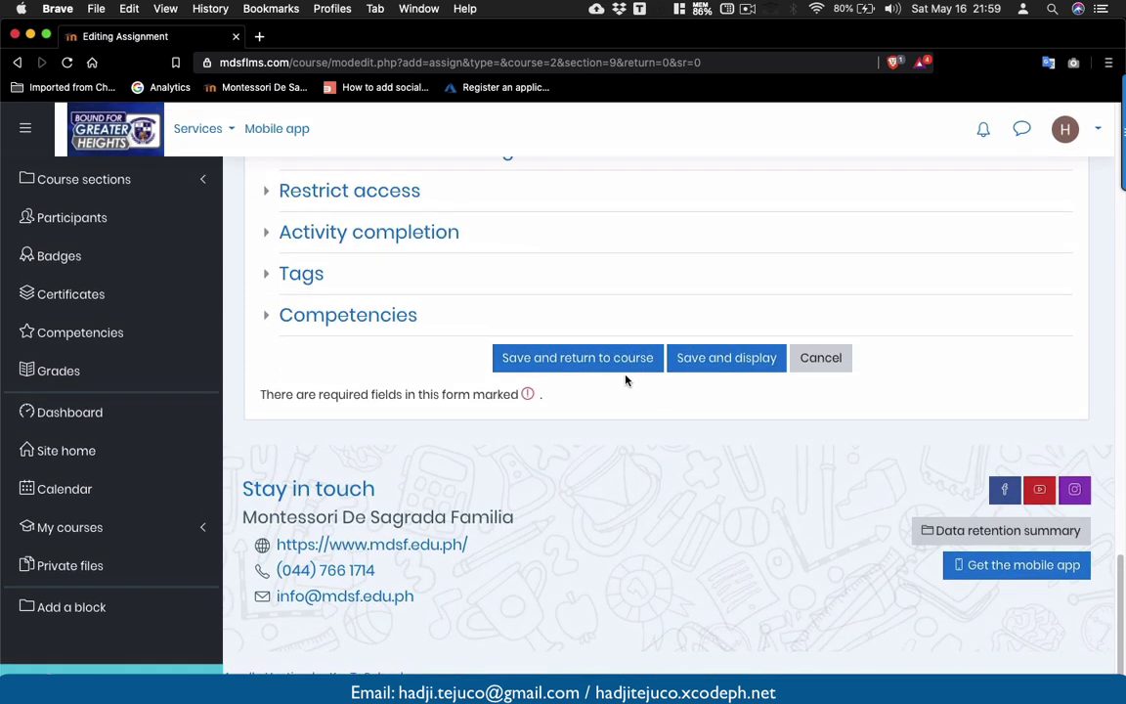
{"action": "left_click", "coordinate": [580, 361]}
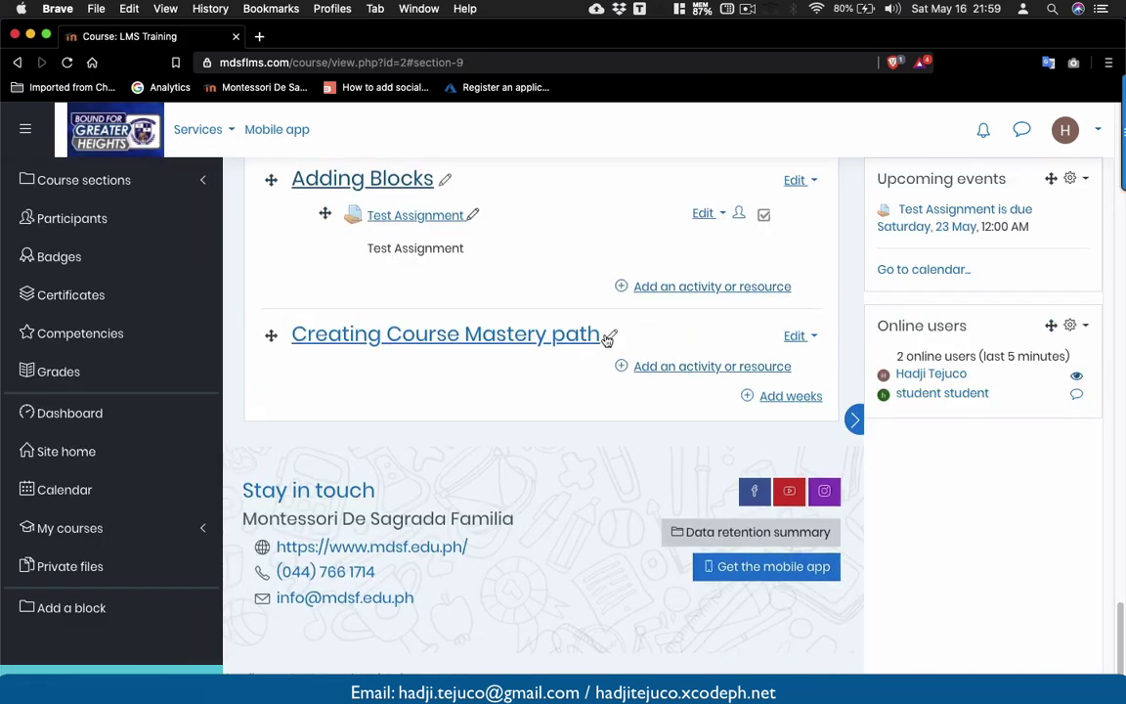
{"action": "scroll", "coordinate": [646, 321], "scroll_direction": "up", "scroll_amount": 3}
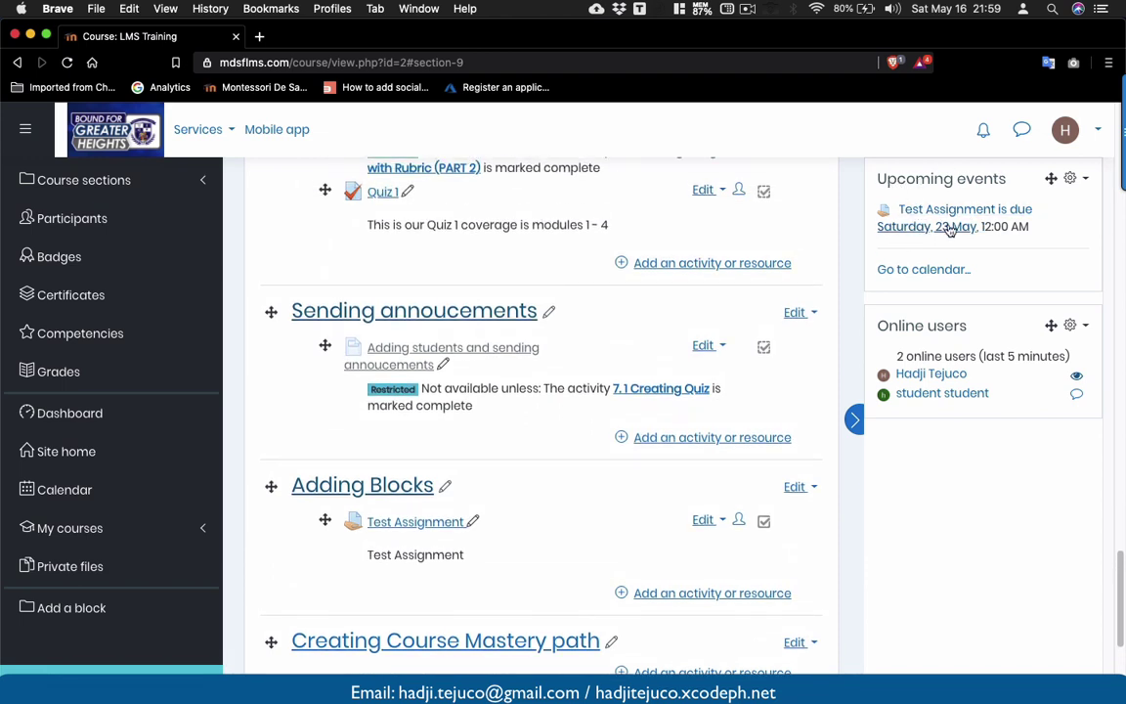
{"action": "scroll", "coordinate": [673, 370], "scroll_direction": "down", "scroll_amount": 4}
{"action": "scroll", "coordinate": [670, 370], "scroll_direction": "up", "scroll_amount": 1}
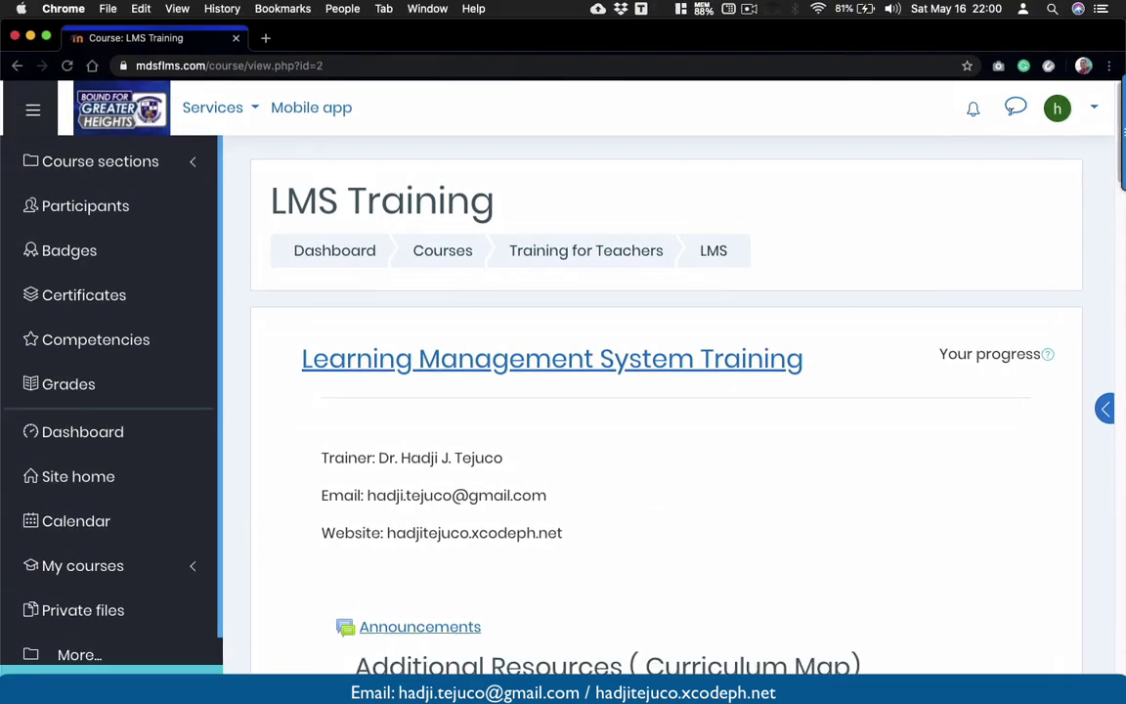
- Switch to the student's session in Chrome, reload the LMS Training course page and expand its blocks
{"action": "left_click", "coordinate": [1058, 107]}
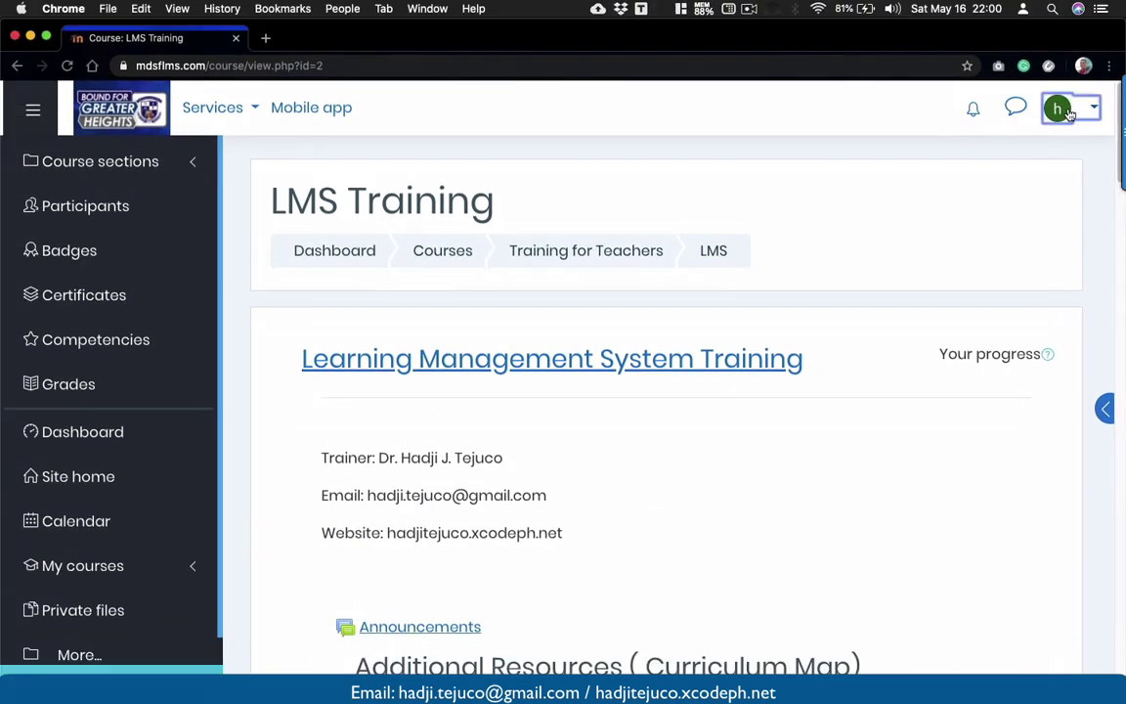
{"action": "key", "text": "Escape"}
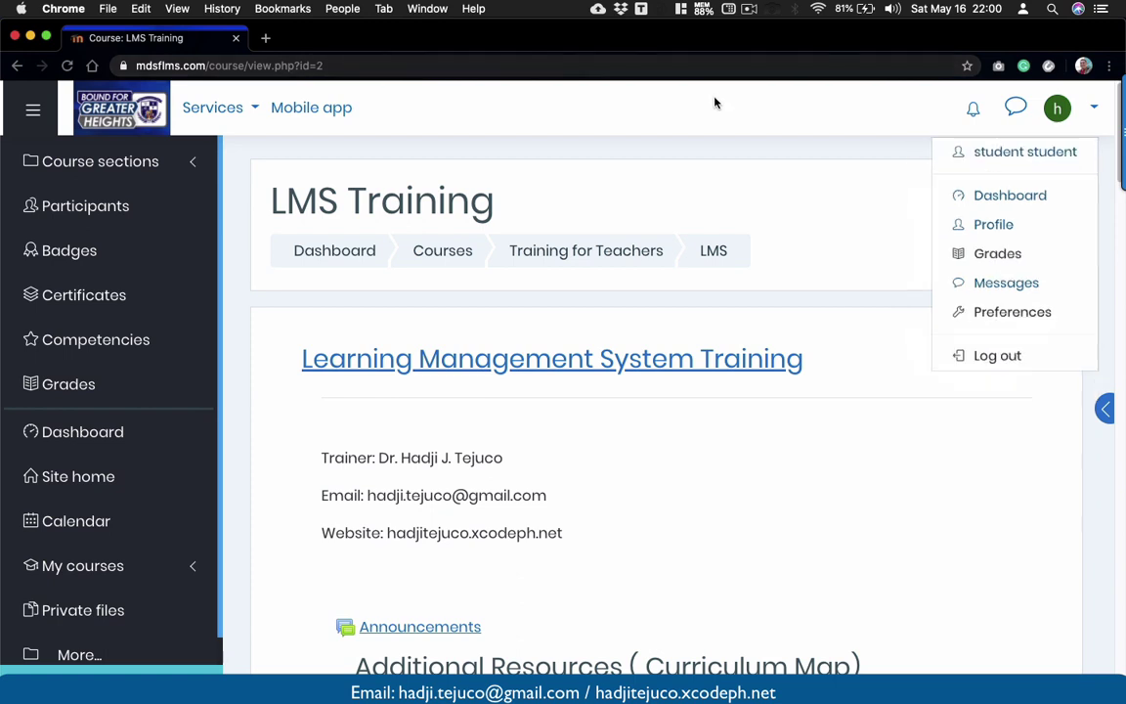
{"action": "left_click", "coordinate": [66, 65]}
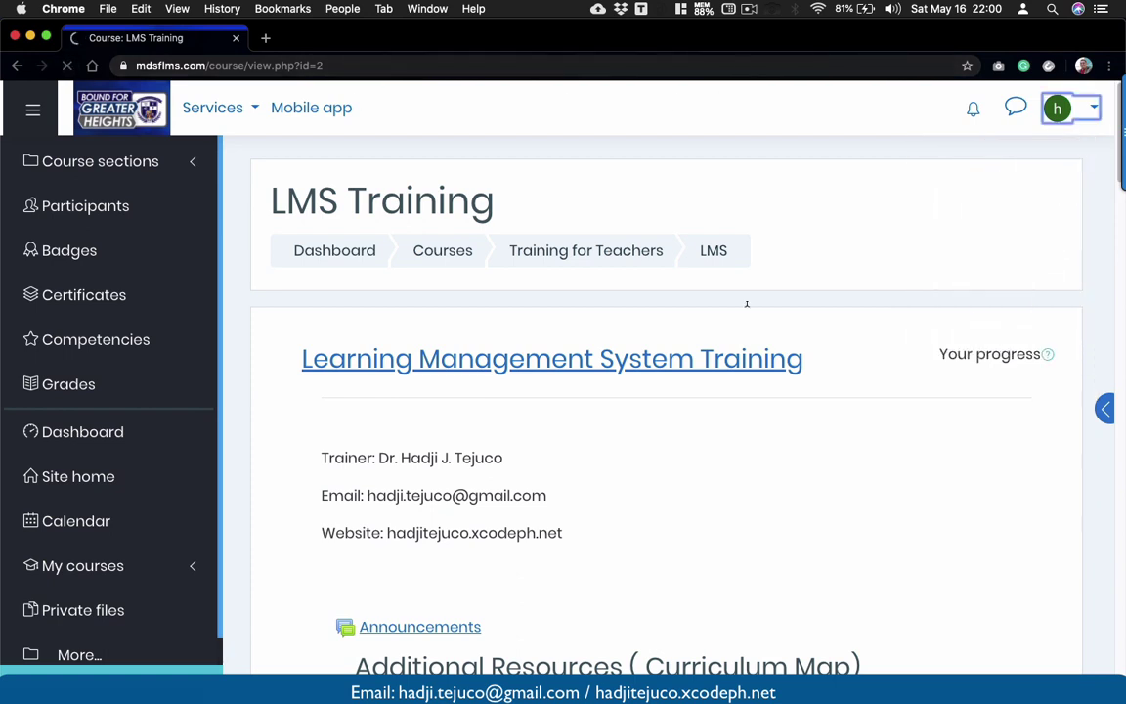
{"action": "left_click", "coordinate": [1103, 406]}
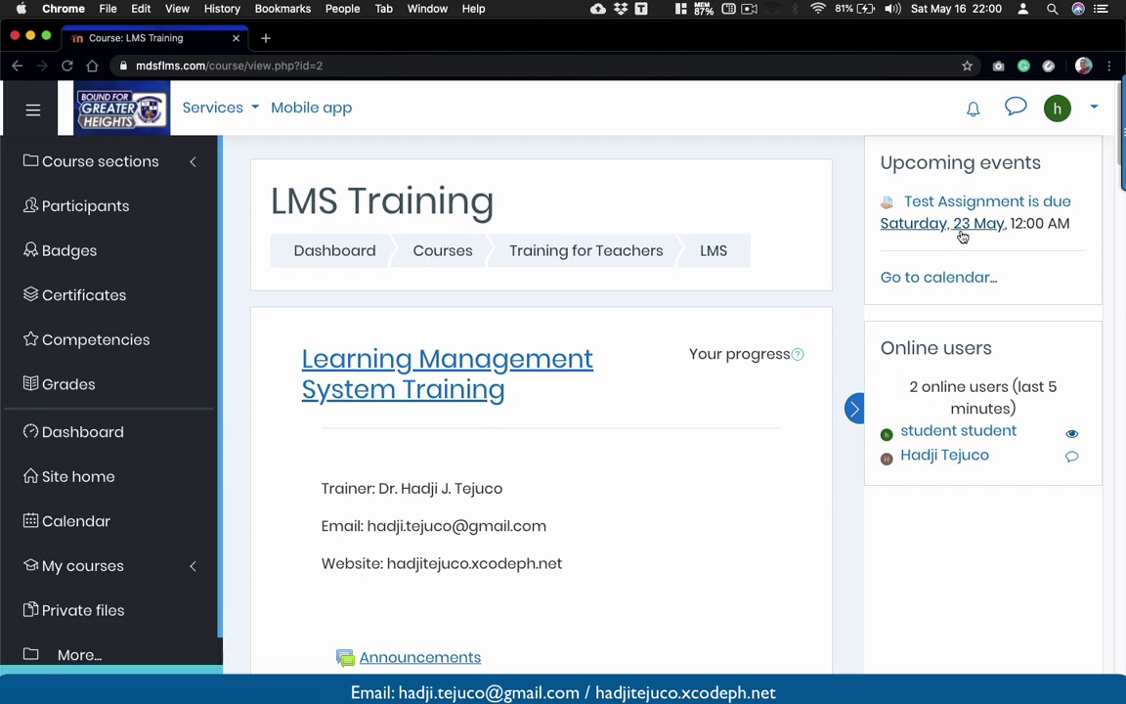
- Open the course calendar from the Upcoming events block and examine the Test Assignment due event
{"action": "left_click", "coordinate": [938, 277]}
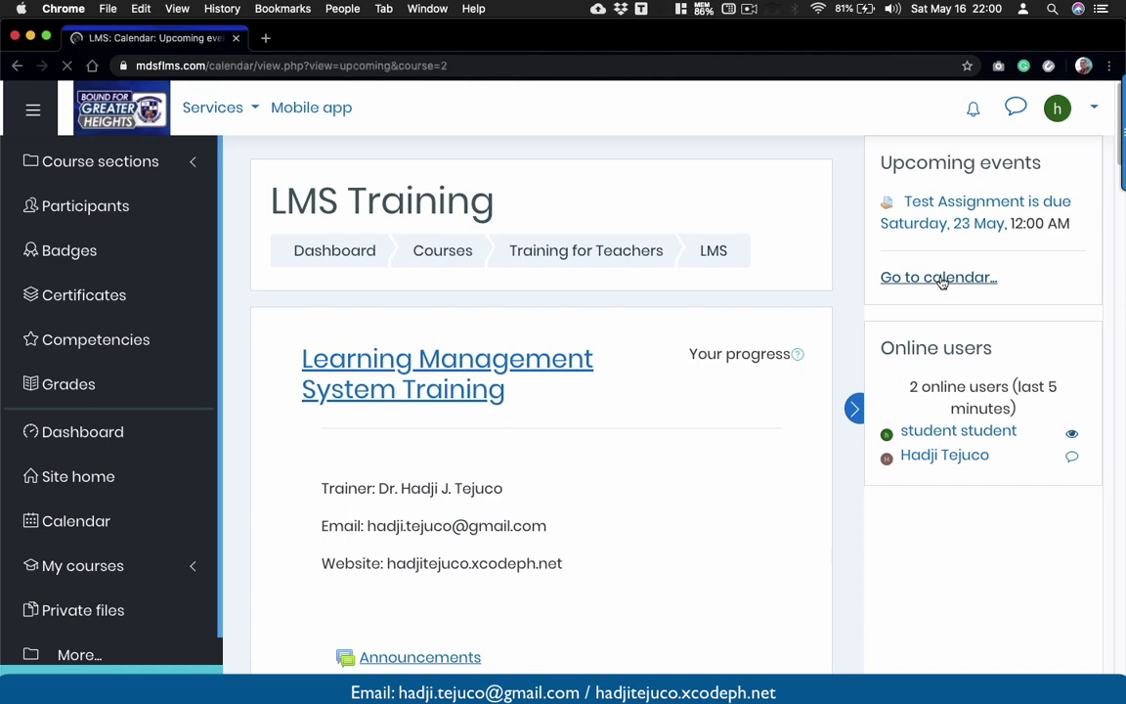
{"action": "scroll", "coordinate": [628, 462], "scroll_direction": "down", "scroll_amount": 1}
{"action": "scroll", "coordinate": [628, 462], "scroll_direction": "down", "scroll_amount": 1}
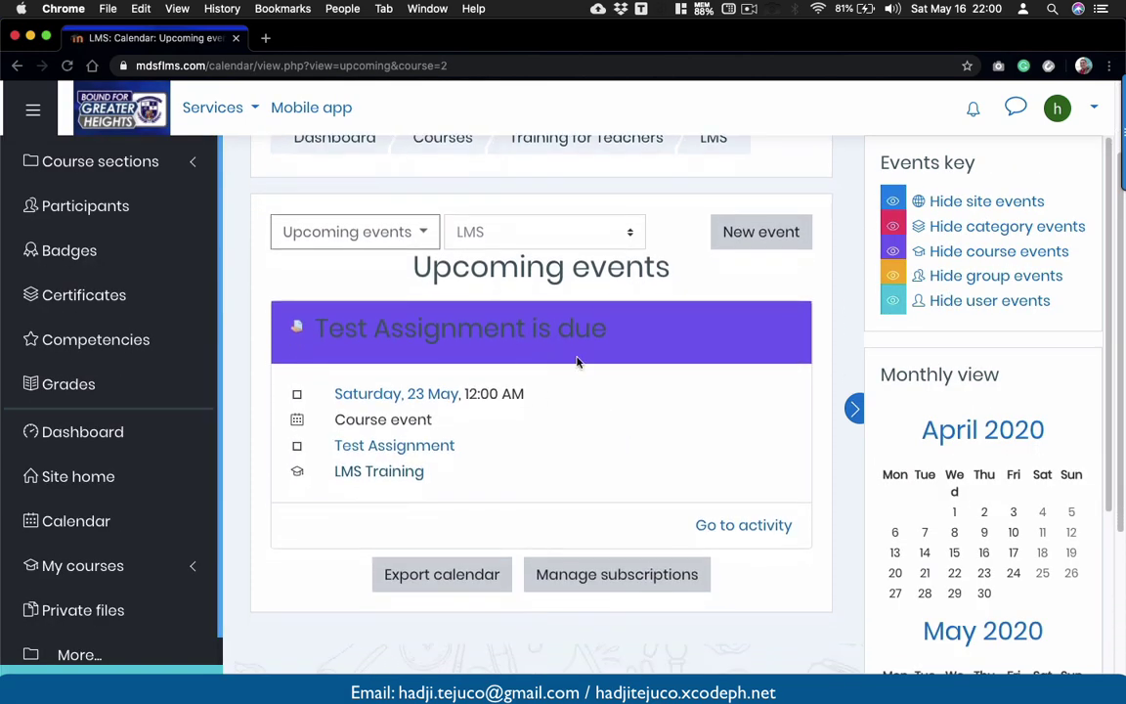